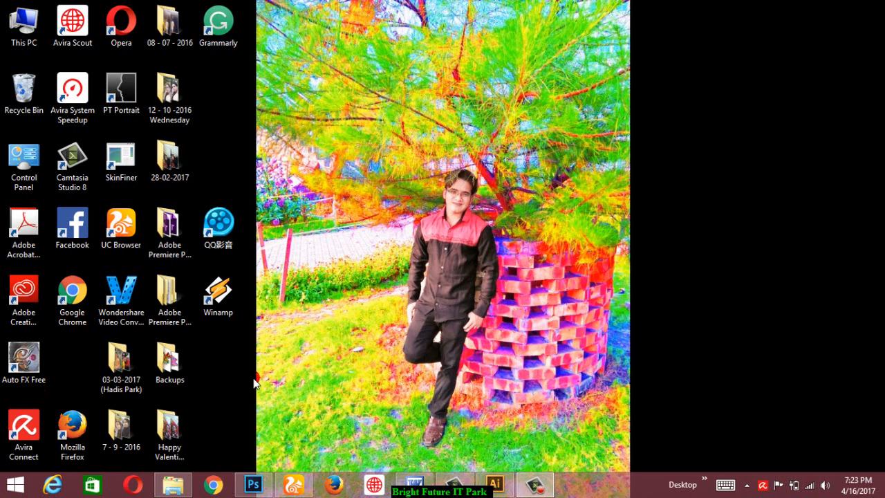
Switch to Adobe Illustrator and create a new one-artboard document, 108 in wide by 36 in high
left_click(505, 220)
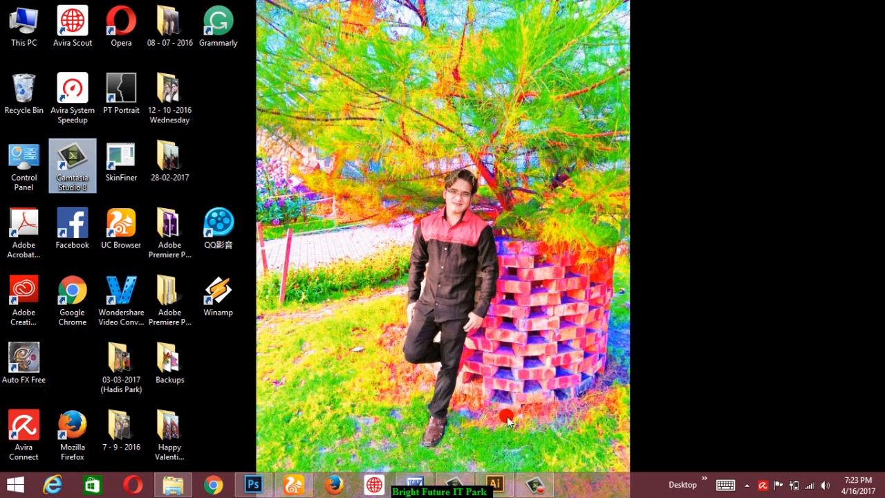
left_click(495, 487)
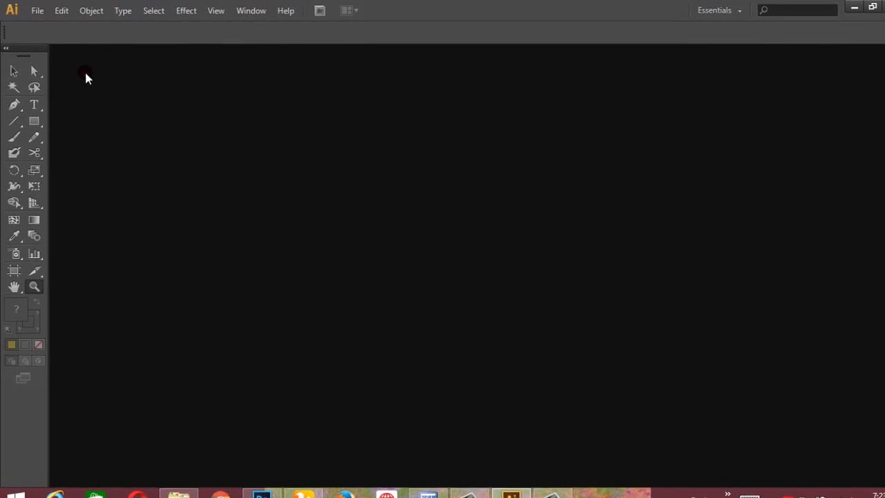
left_click(36, 10)
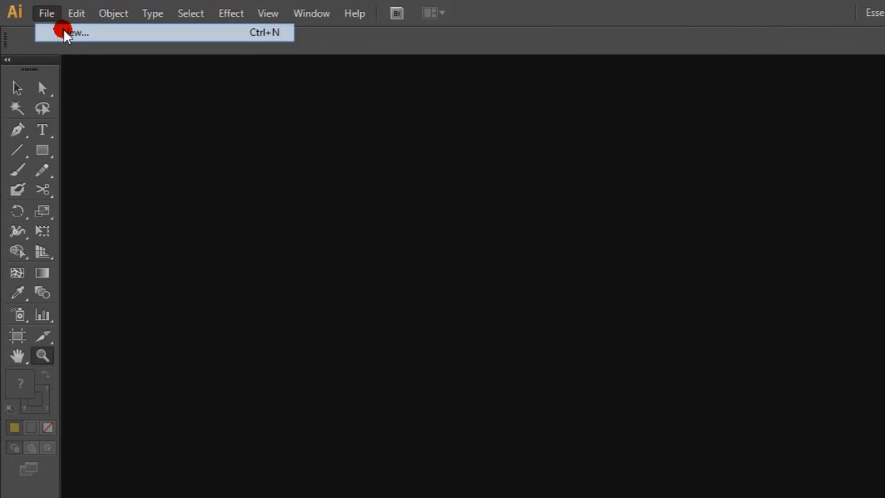
left_click(64, 35)
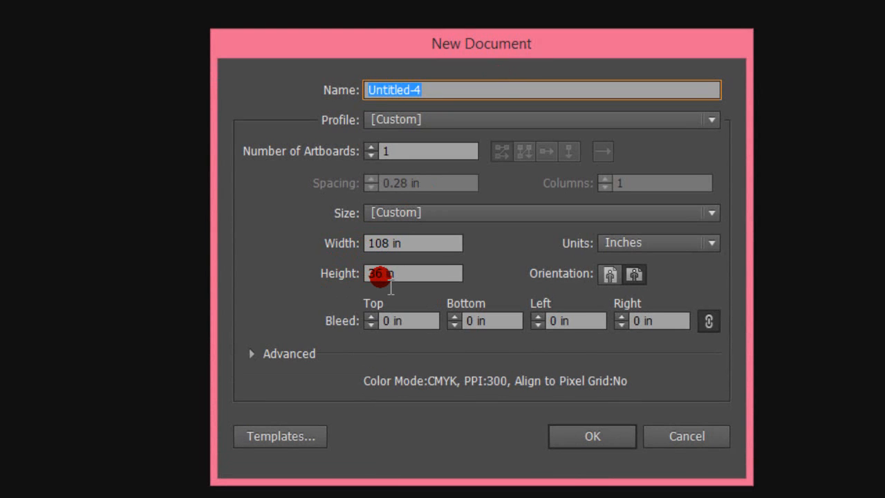
left_click(592, 433)
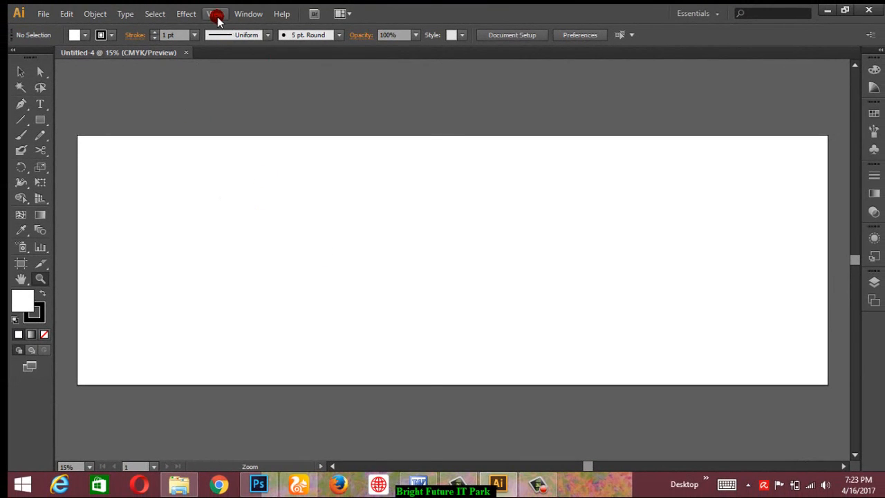
Show the grid and draw a large rectangle centred on the artboard, leaving an even margin of two major grid squares around it
left_click(215, 14)
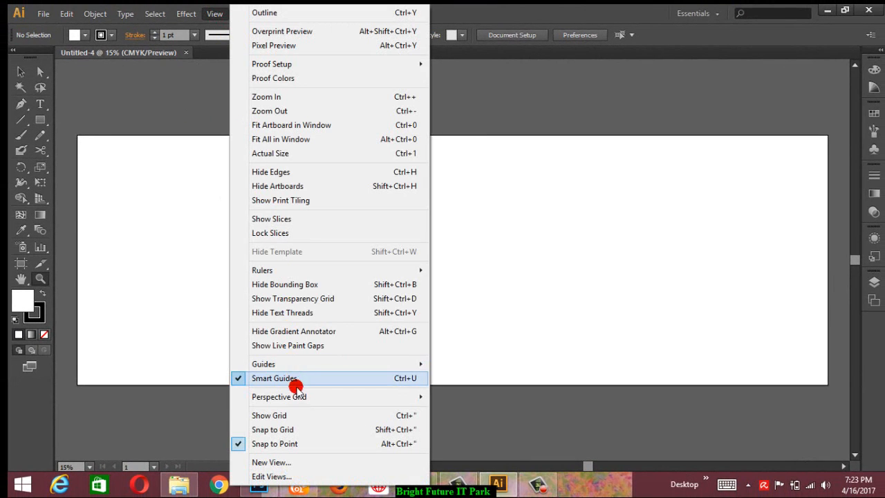
left_click(280, 415)
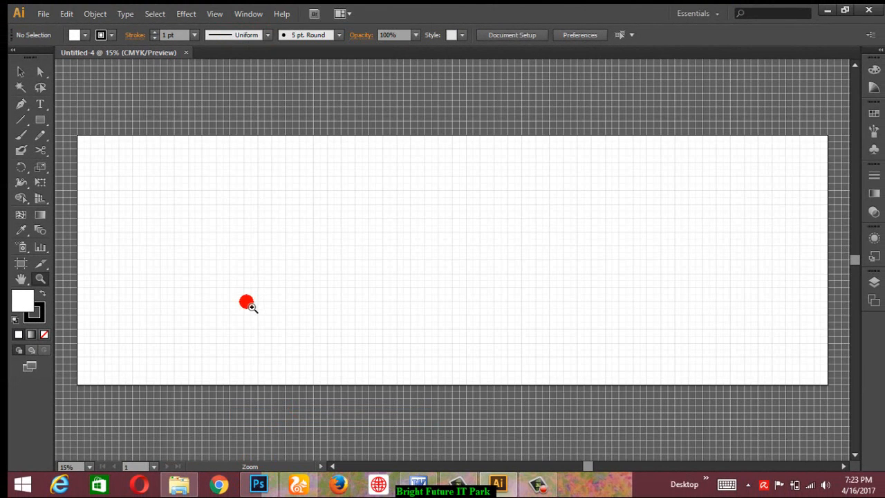
left_click(41, 120)
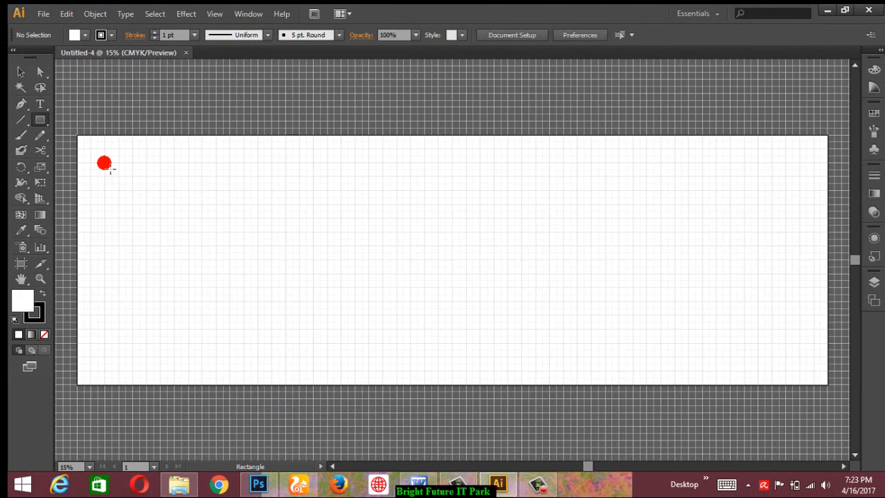
left_click_drag(105, 163, 799, 357)
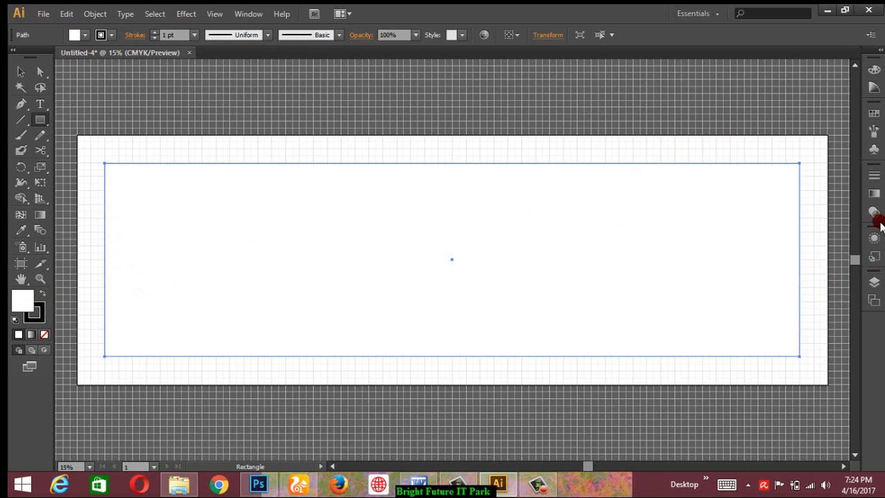
Apply a linear gradient fill to the rectangle and set both its start and end color stops to red
left_click(874, 194)
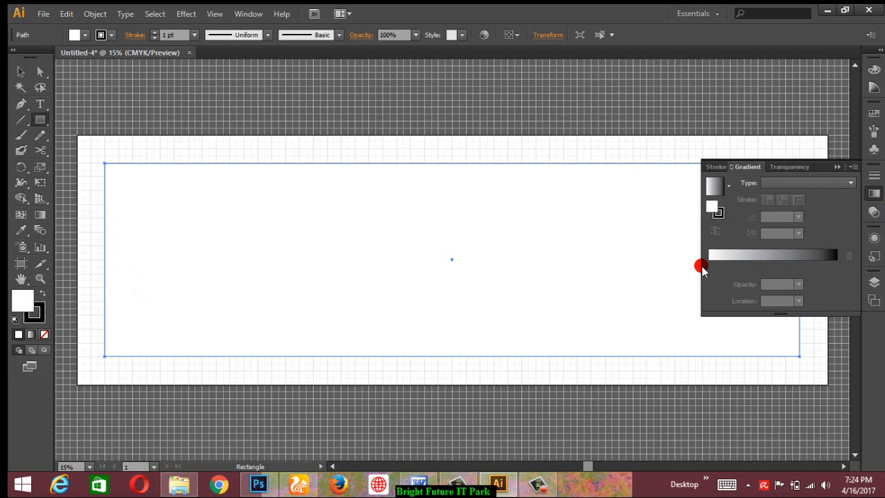
left_click(709, 265)
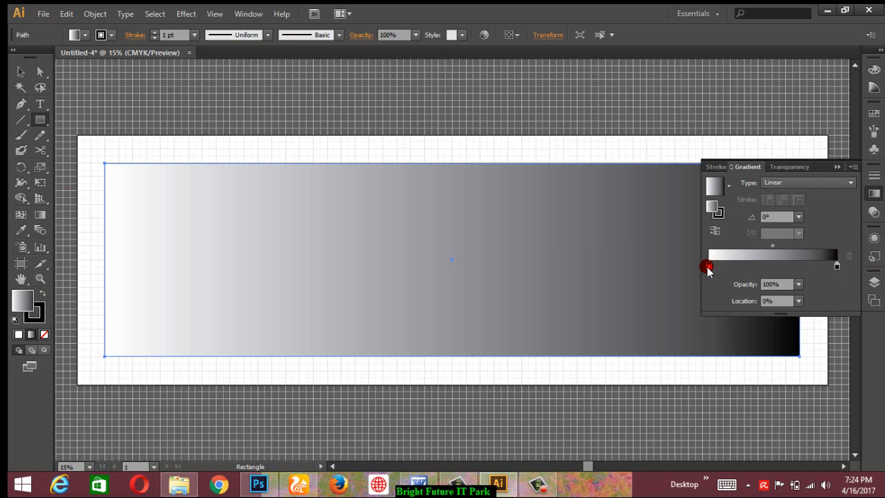
double_click(709, 266)
left_click(669, 335)
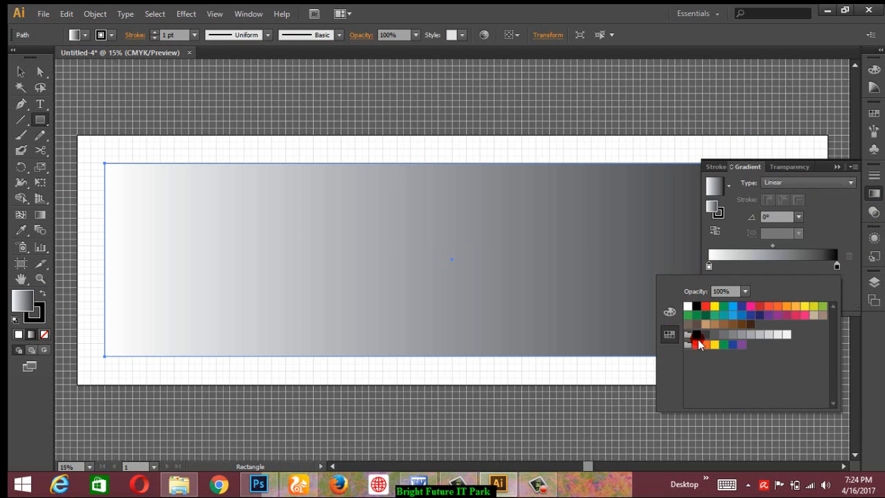
left_click(700, 346)
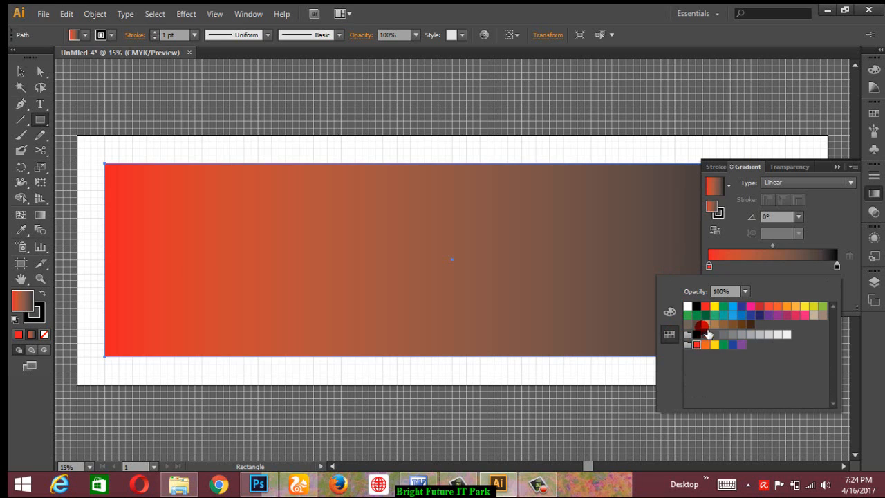
left_click(836, 266)
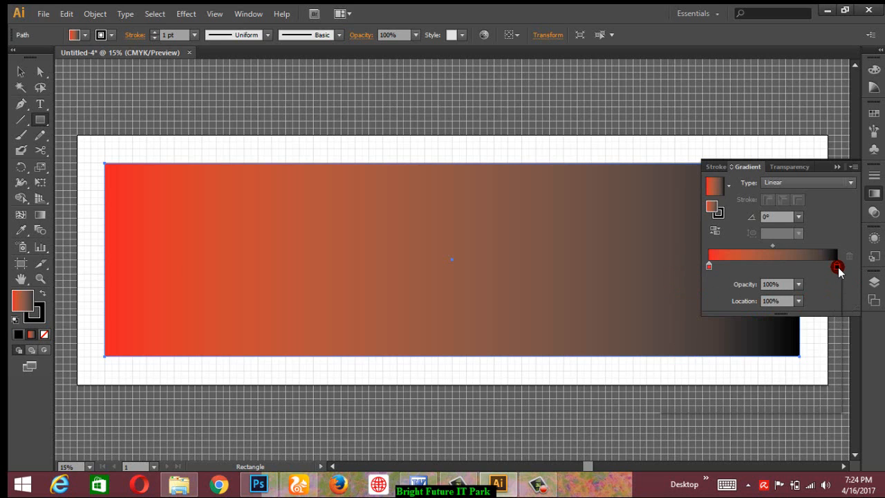
double_click(837, 265)
left_click(707, 311)
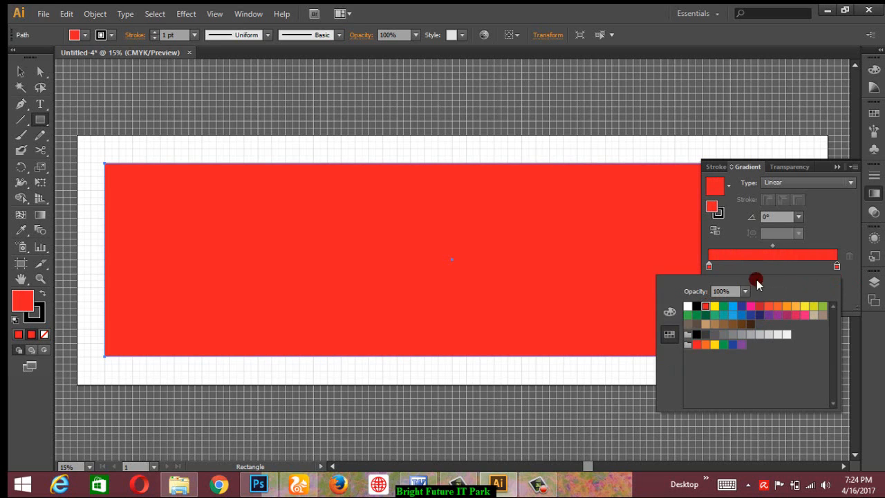
Add a white color stop to the rectangle's gradient at about 55% between the two red ends
left_click(777, 268)
double_click(779, 267)
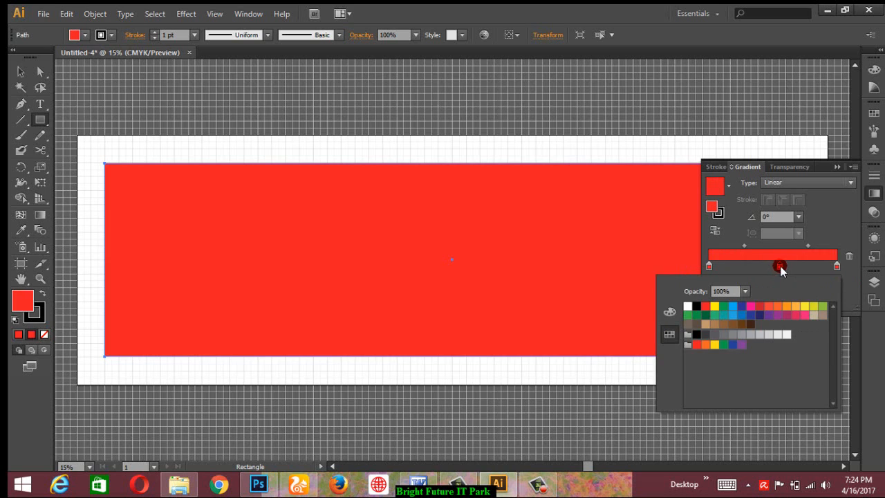
left_click(688, 306)
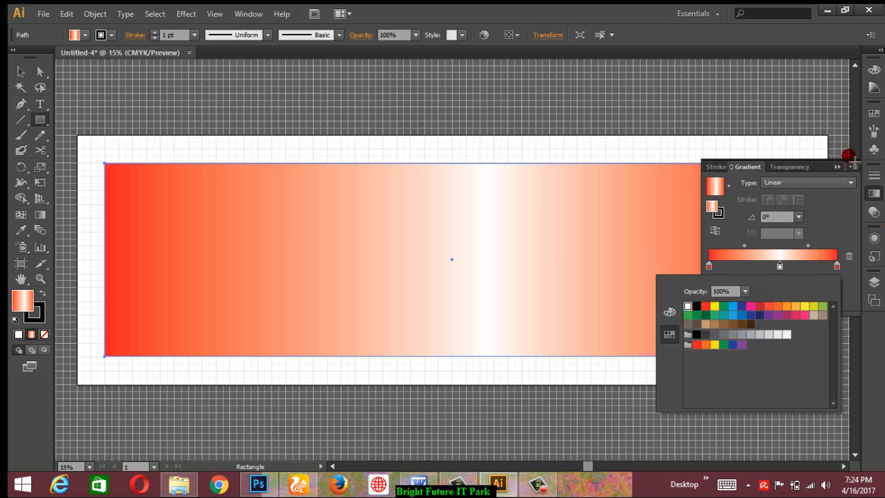
left_click(832, 172)
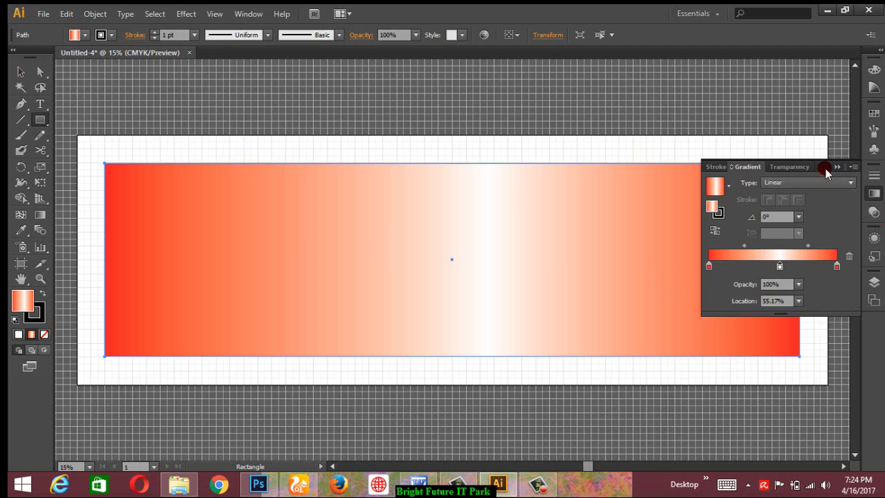
left_click(836, 167)
left_click(20, 72)
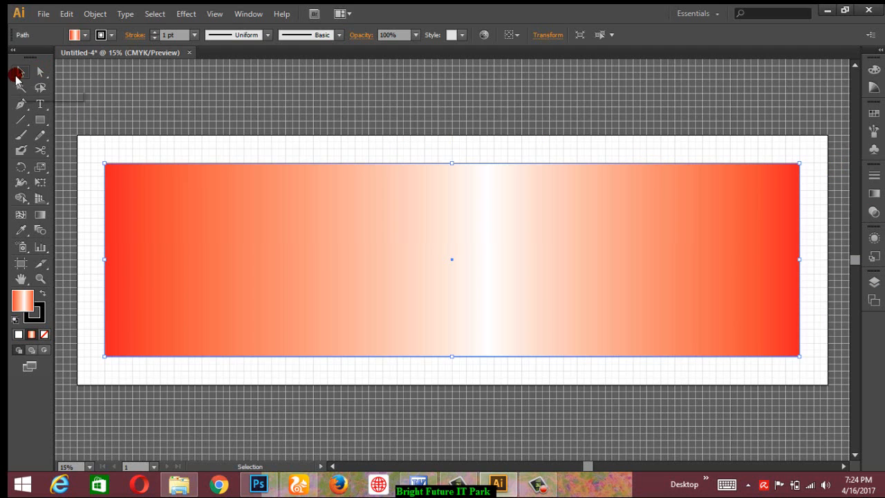
Draw a vertical line from the midpoint of the rectangle's top edge to just above its bottom edge, and deselect it
left_click(20, 120)
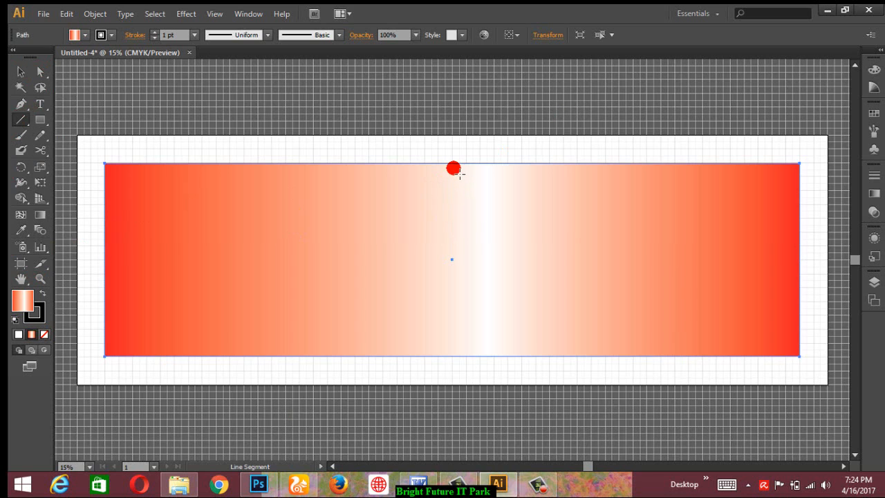
left_click_drag(452, 260, 433, 343)
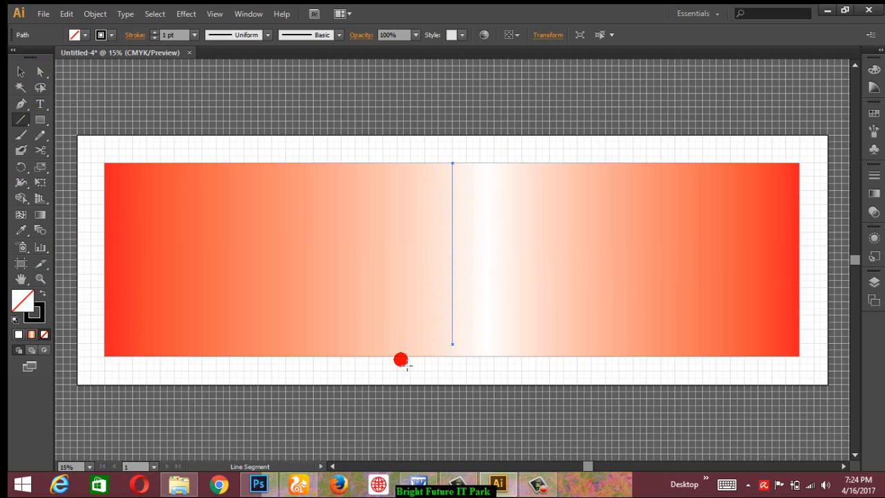
left_click(18, 72)
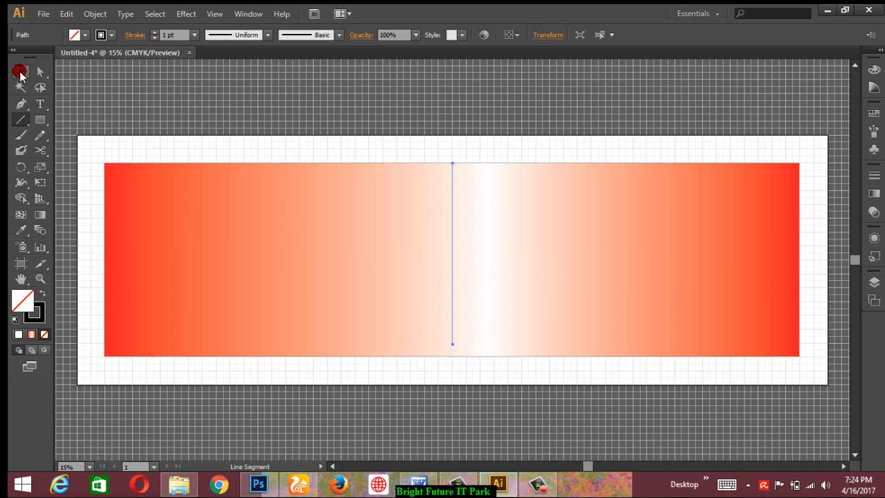
left_click(427, 134)
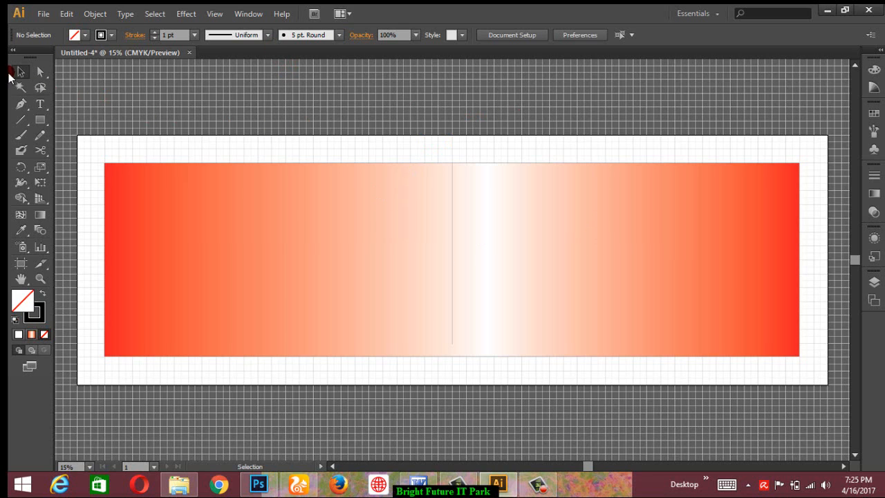
left_click(40, 119)
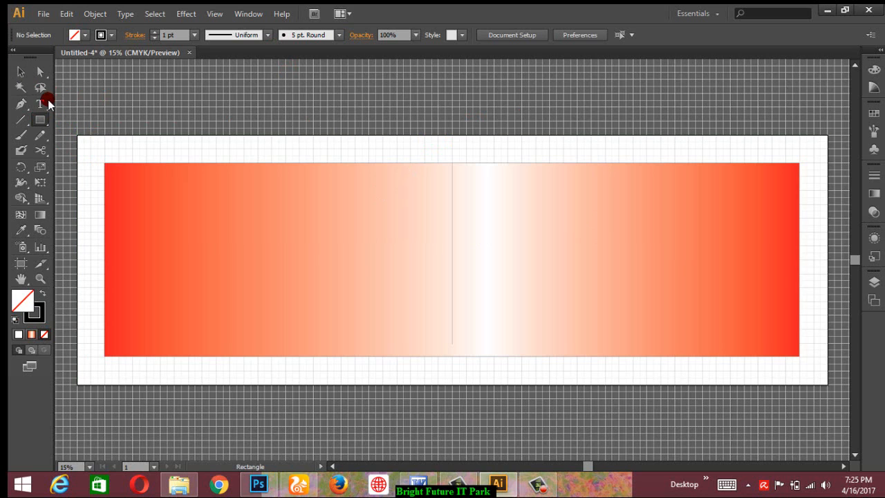
left_click(23, 73)
Switch to File Explorer and look through the PNG images in the Naboborsho folder for a decorative ornament
left_click(182, 485)
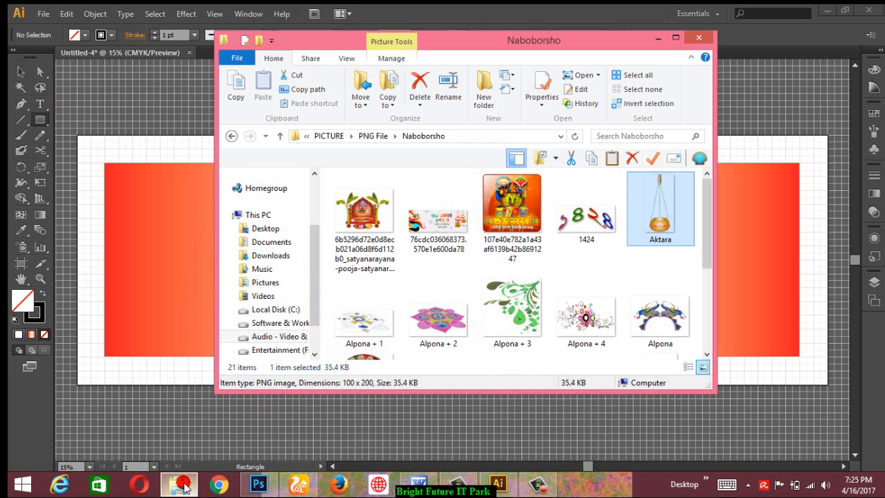
left_click(533, 223)
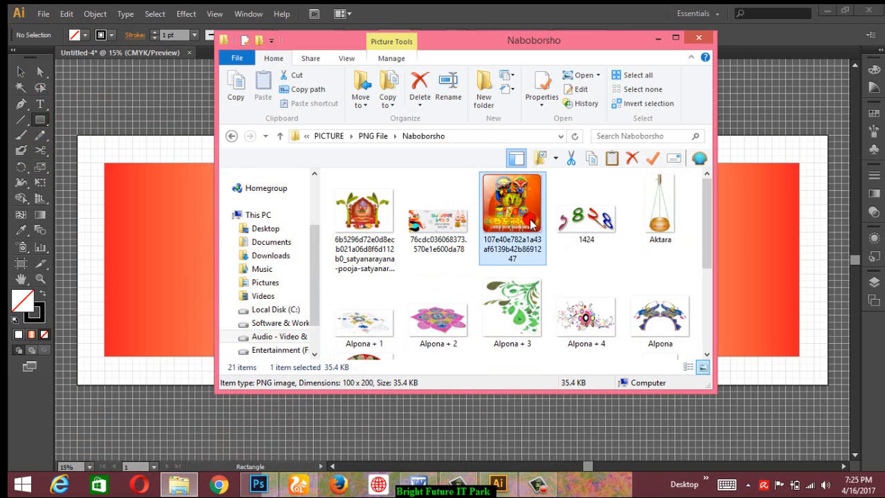
scroll(510, 309, "down", 1)
left_click(511, 305)
scroll(509, 296, "down", 2)
left_click(509, 296)
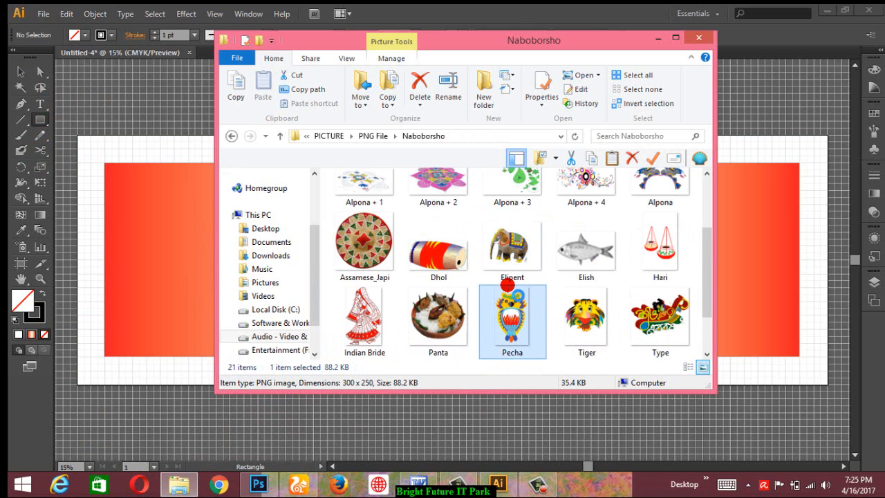
scroll(509, 291, "down", 1)
scroll(510, 290, "up", 3)
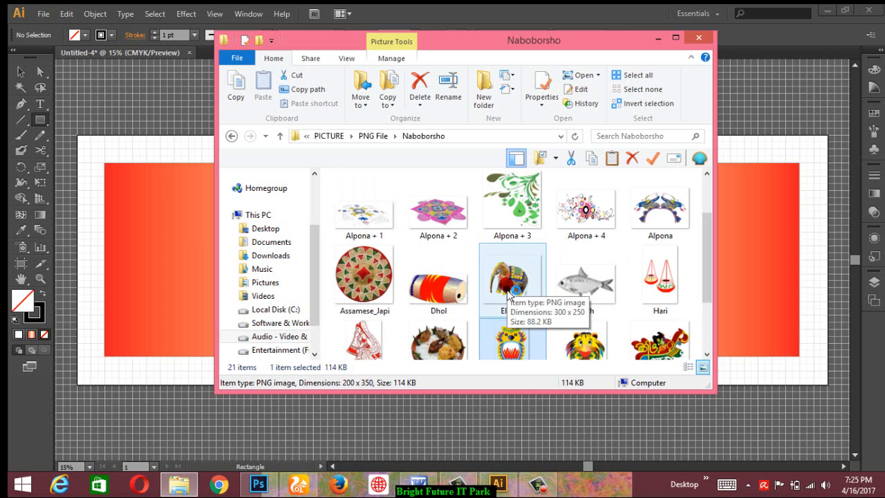
left_click(566, 200)
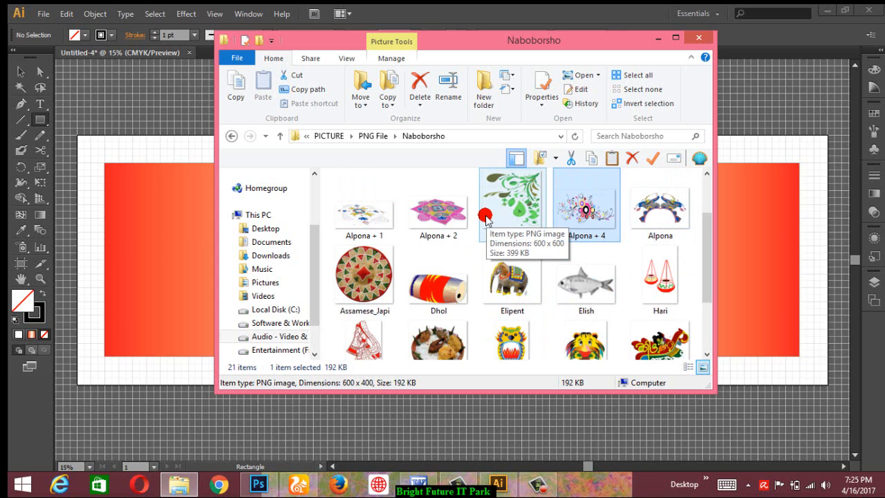
left_click(520, 208)
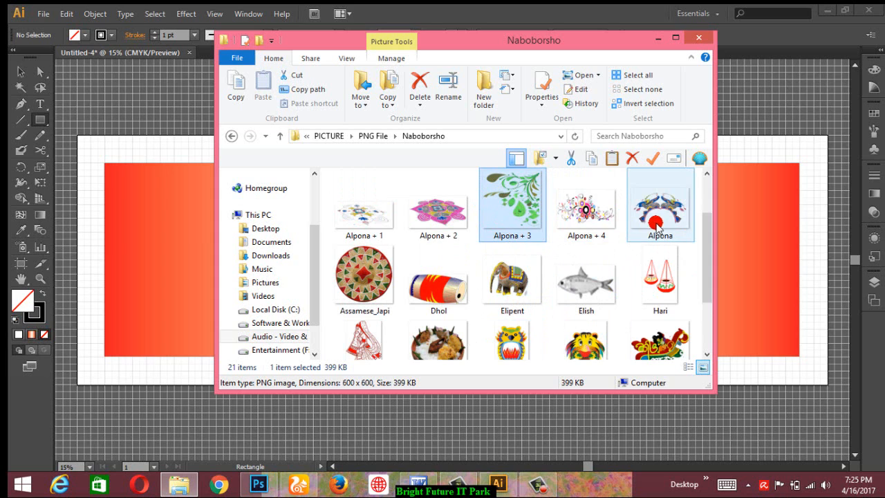
Place the Alpona + 4 image onto the artboard near the rectangle's upper-left corner and return to Illustrator
left_click(577, 218)
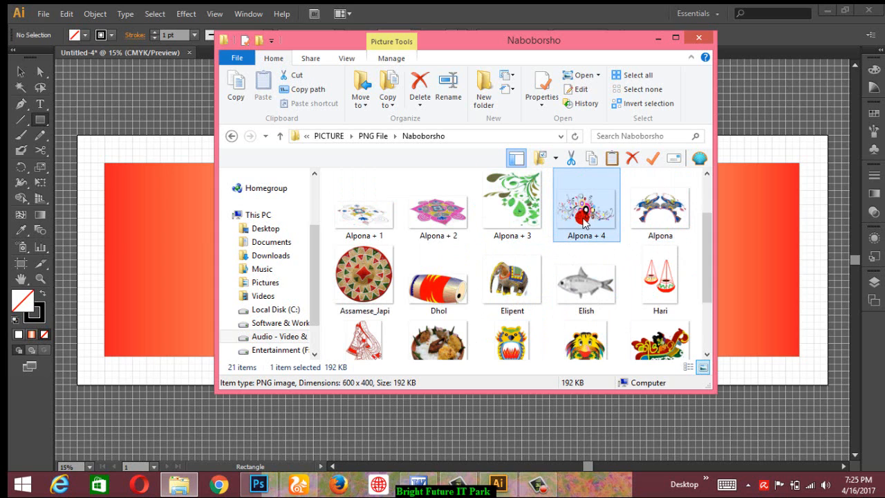
left_click_drag(584, 219, 129, 172)
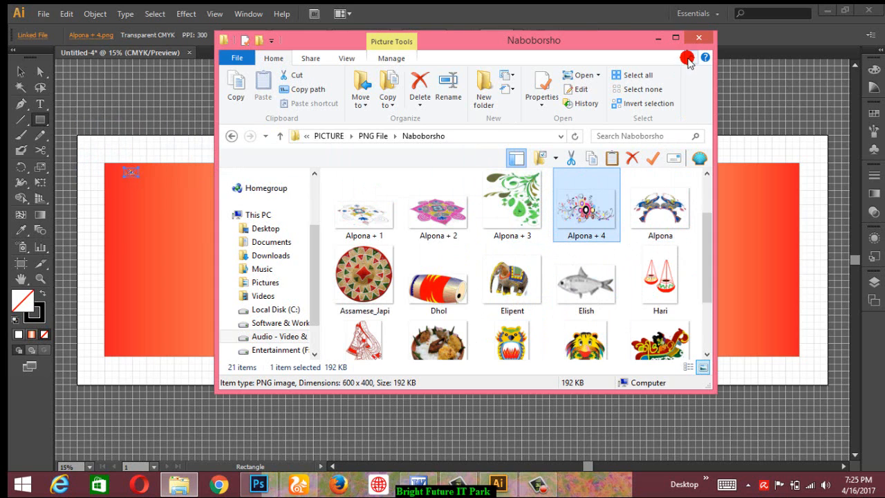
left_click(659, 38)
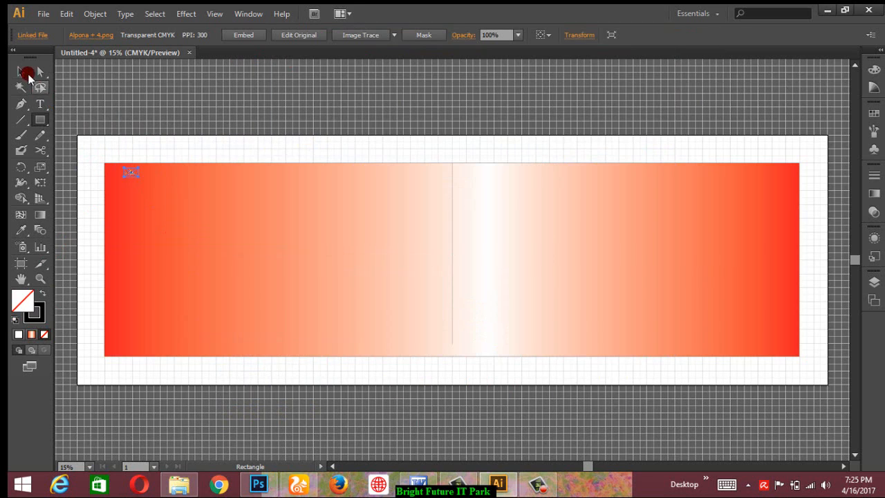
Enlarge the Alpona + 4 ornament, align it to the artboard's upper-left corner and stretch it wider along the top margin
left_click(21, 67)
left_click_drag(148, 178, 134, 145)
left_click(185, 177, "shift")
left_click_drag(178, 164, 143, 152)
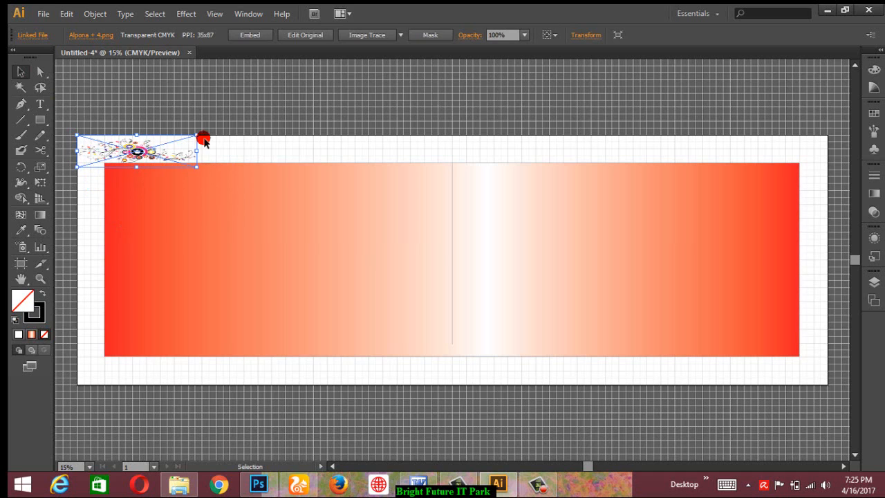
left_click_drag(198, 151, 217, 151)
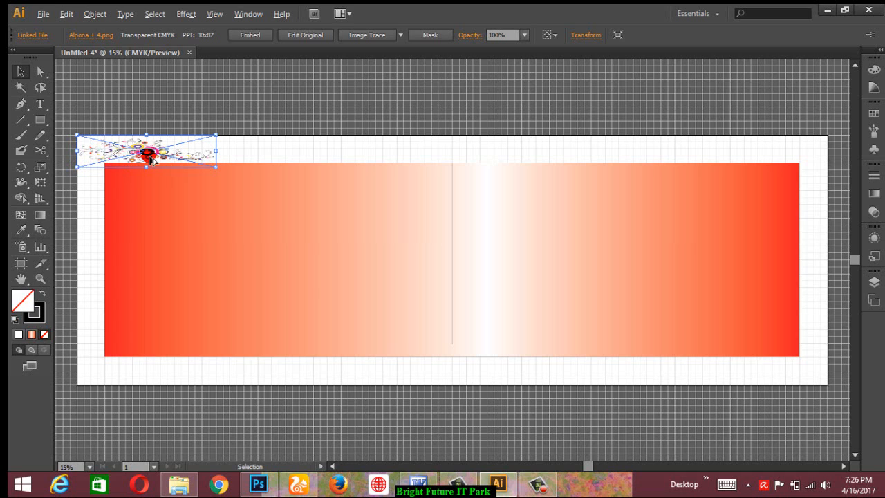
Try repeating the Alpona + 4 ornament end to end along the top margin, and undo all the copies
left_click_drag(150, 158, 289, 160)
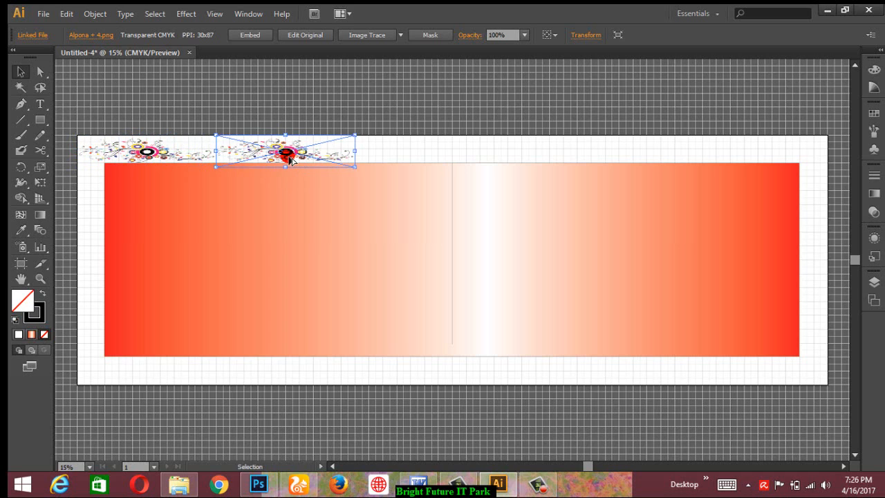
key("ctrl+z")
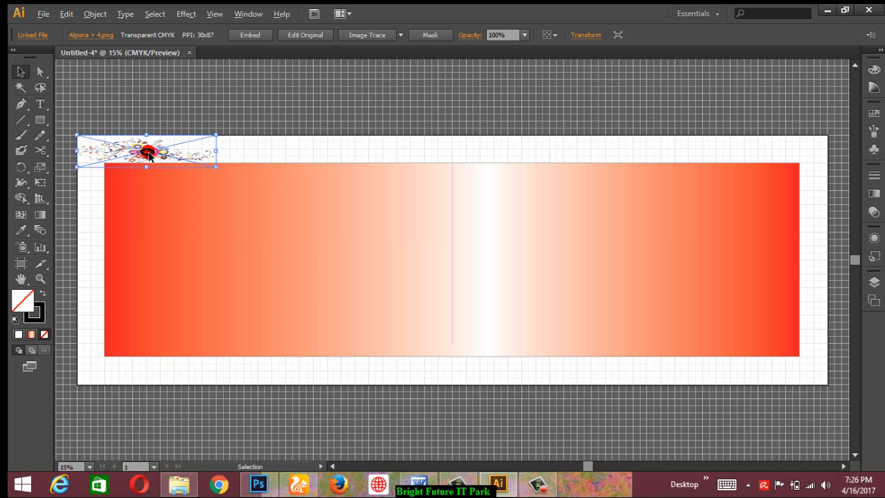
left_click_drag(145, 152, 290, 157)
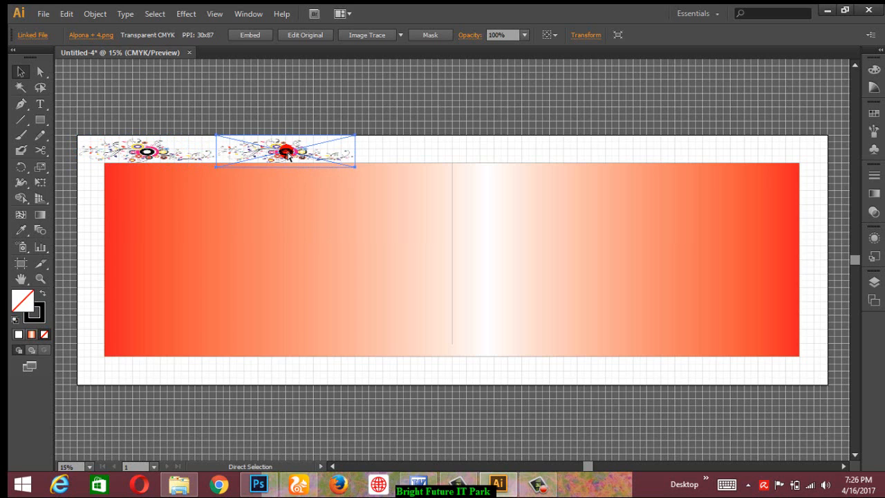
key("ctrl+d")
key("ctrl+d")
key("ctrl+d")
key("ctrl+d")
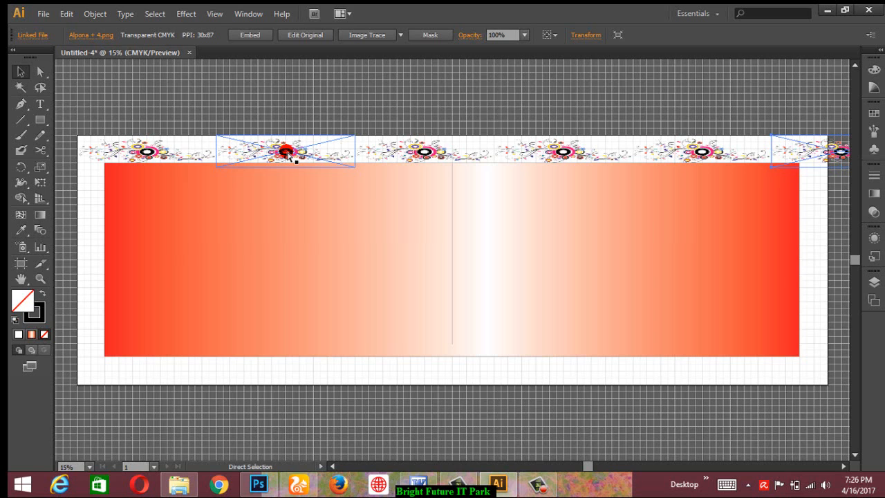
key("ctrl+z")
key("ctrl+z")
key("ctrl+z")
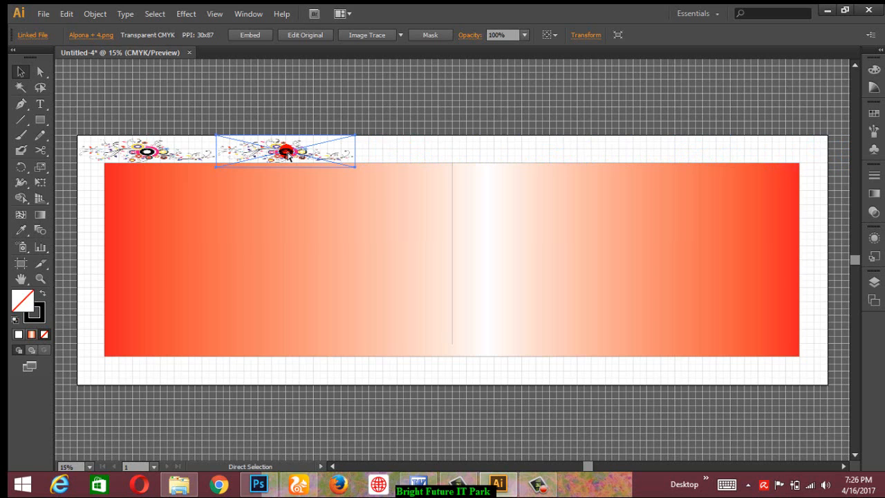
key("ctrl+z")
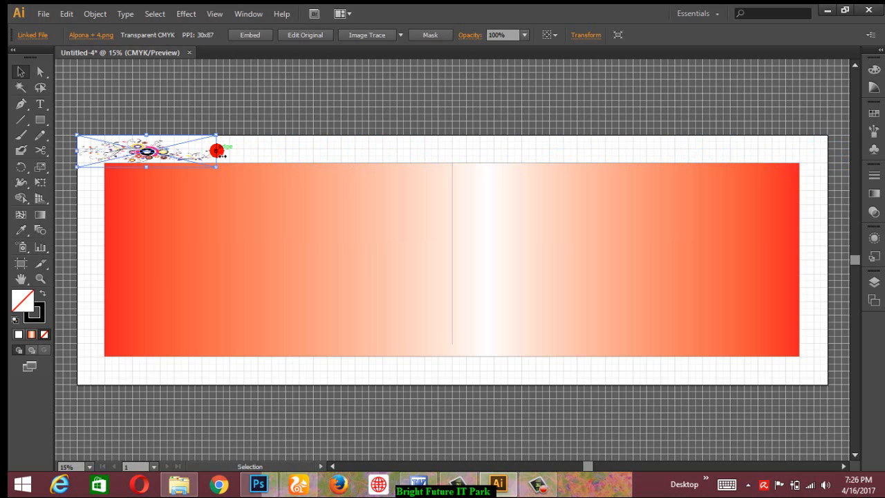
Stretch the ornament wider, try repeating it across the top margin at that width, and undo the copies
left_click_drag(218, 152, 232, 154)
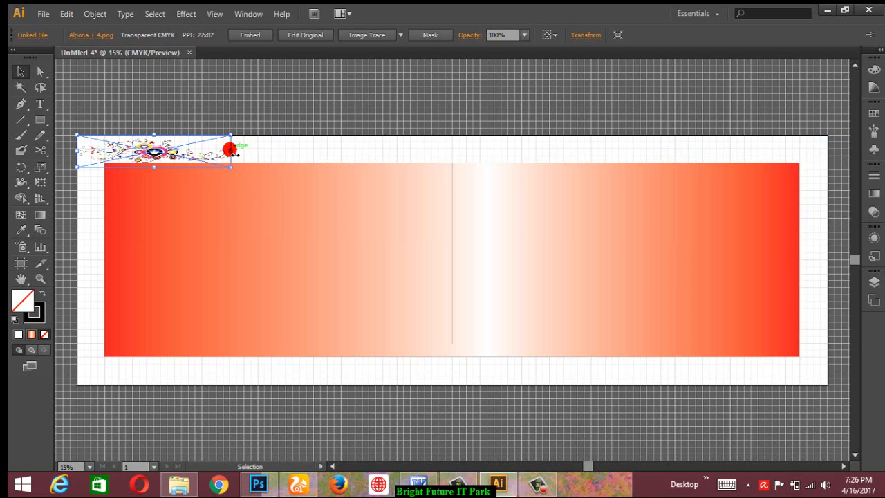
left_click_drag(232, 152, 243, 151)
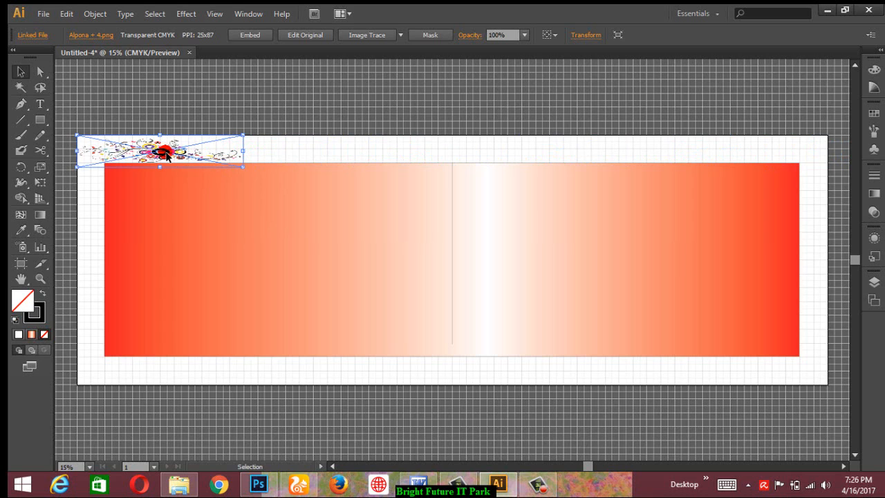
left_click_drag(166, 155, 332, 162)
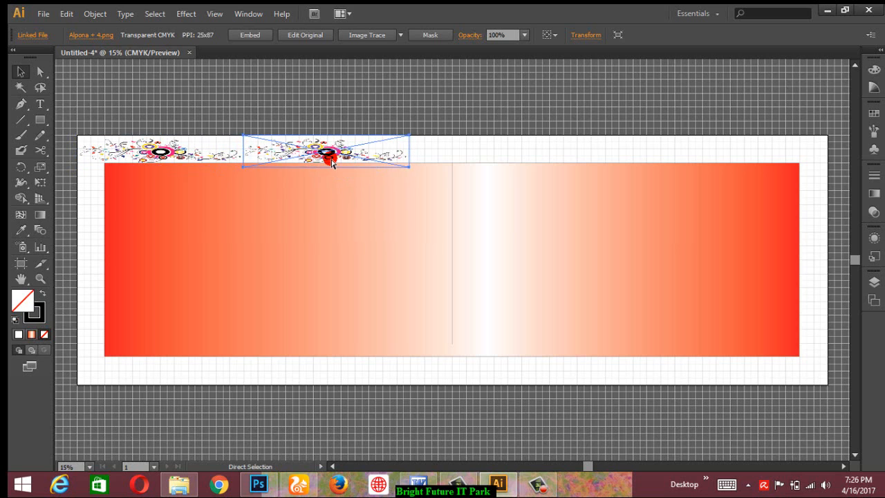
key("ctrl+d")
key("ctrl+d")
key("ctrl+d")
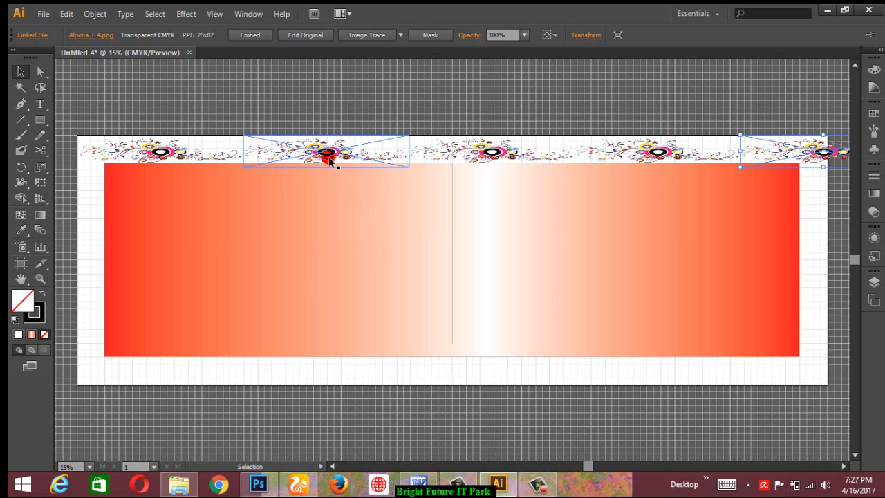
key("ctrl+z")
key("ctrl+z")
key("ctrl+z")
key("ctrl+z")
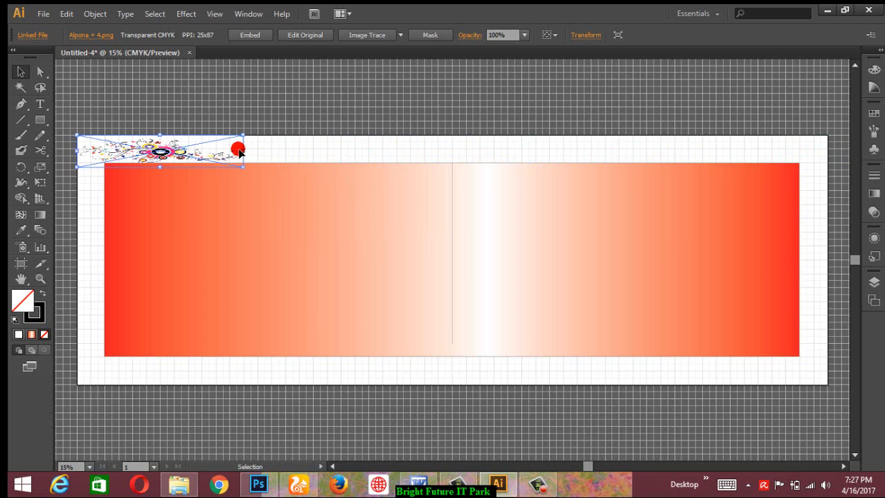
Narrow the ornament slightly and duplicate it end to end to form a row of five along the top margin
left_click_drag(245, 150, 229, 150)
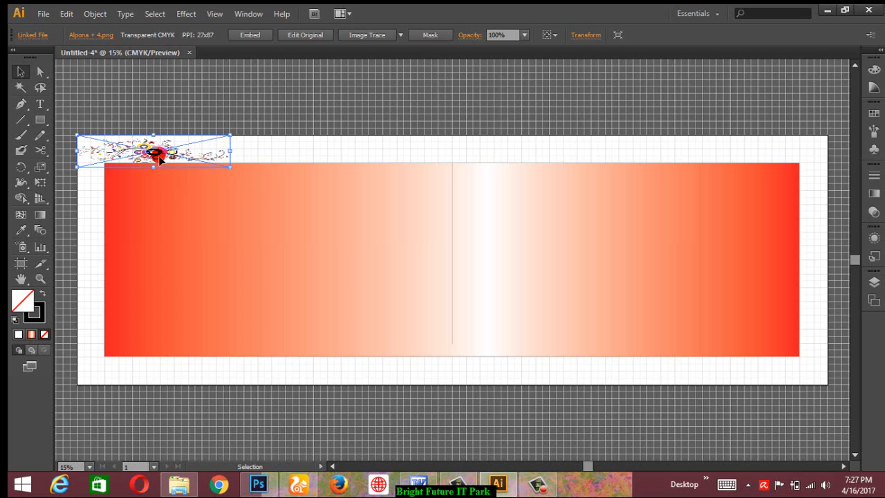
left_click_drag(160, 158, 314, 155)
key("ctrl+d")
key("ctrl+d")
key("ctrl+d")
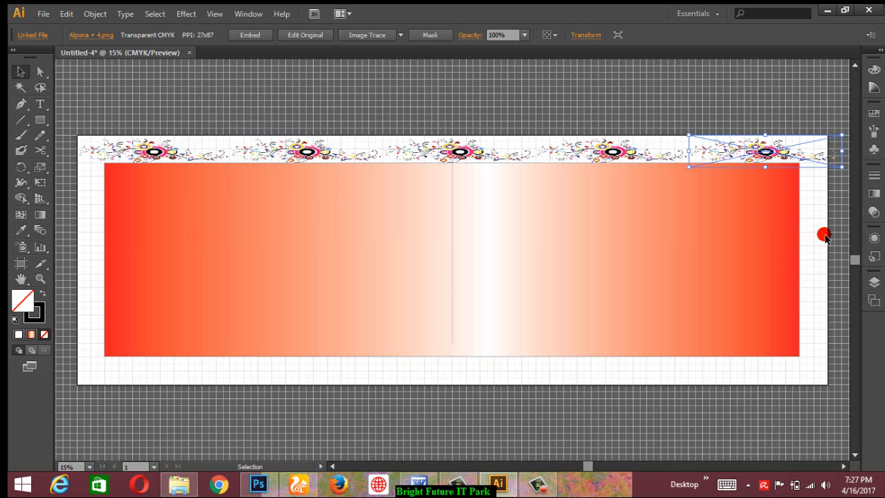
Narrow the last ornament to end at the artboard's right edge, and slightly narrow the first one from its right side
left_click_drag(841, 150, 824, 148)
left_click(761, 100)
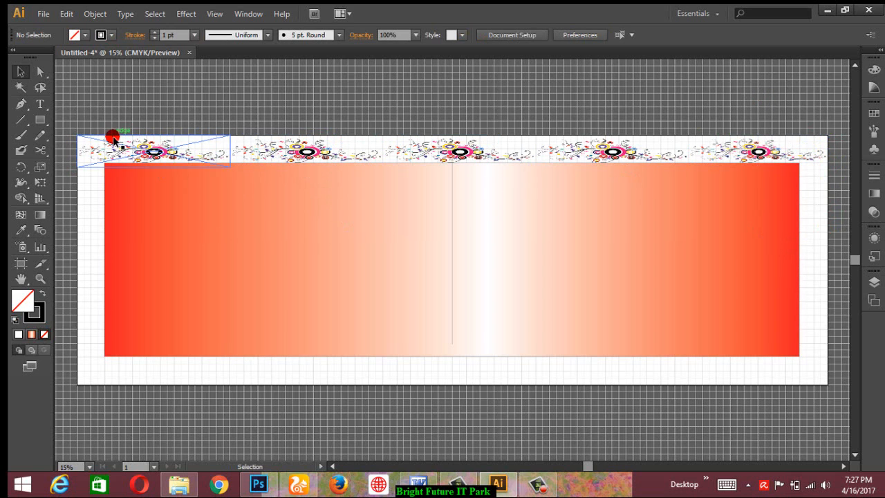
left_click(81, 155)
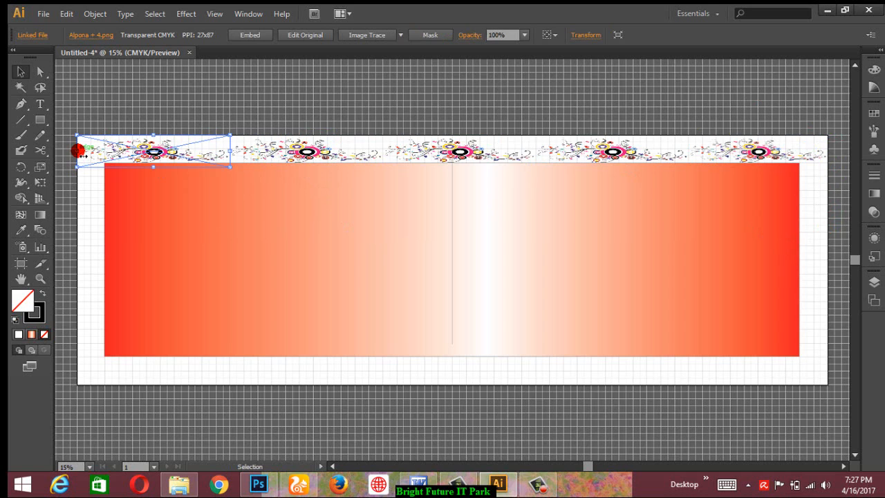
left_click_drag(78, 151, 123, 143)
left_click(174, 104)
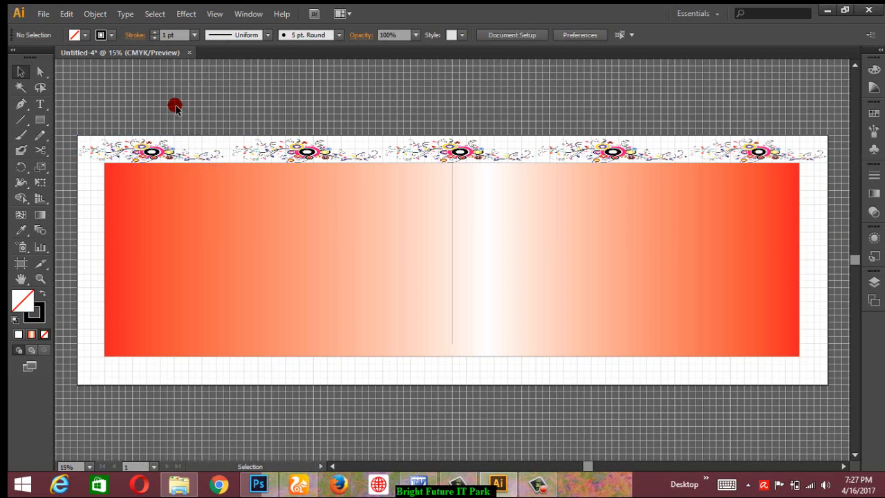
Shift the three middle ornaments slightly left to space the top row evenly, and deselect
left_click(294, 158)
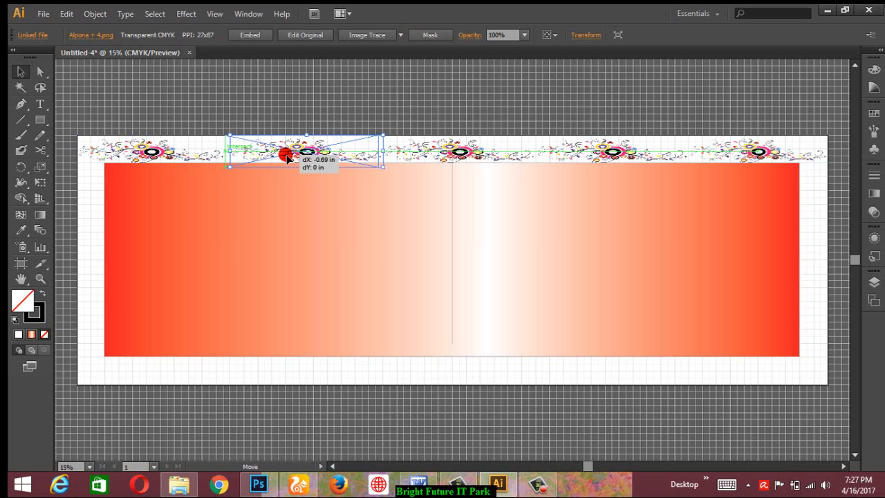
double_click(415, 151)
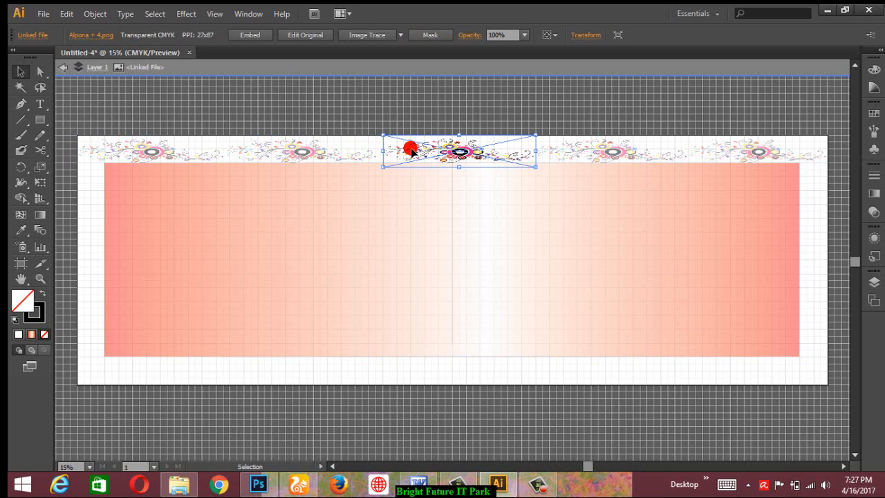
double_click(429, 113)
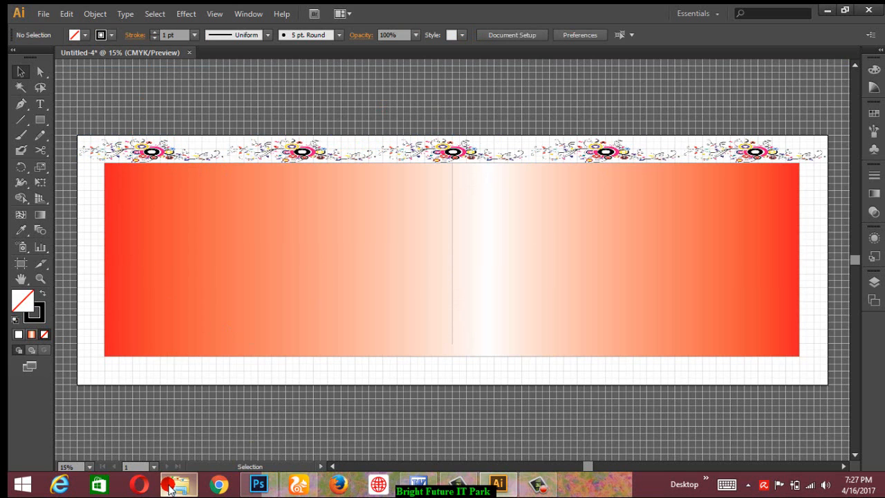
Place the Assamese_Japi image from the Naboborsho folder just above the first ornament and return to Illustrator
left_click(172, 486)
left_click(359, 277)
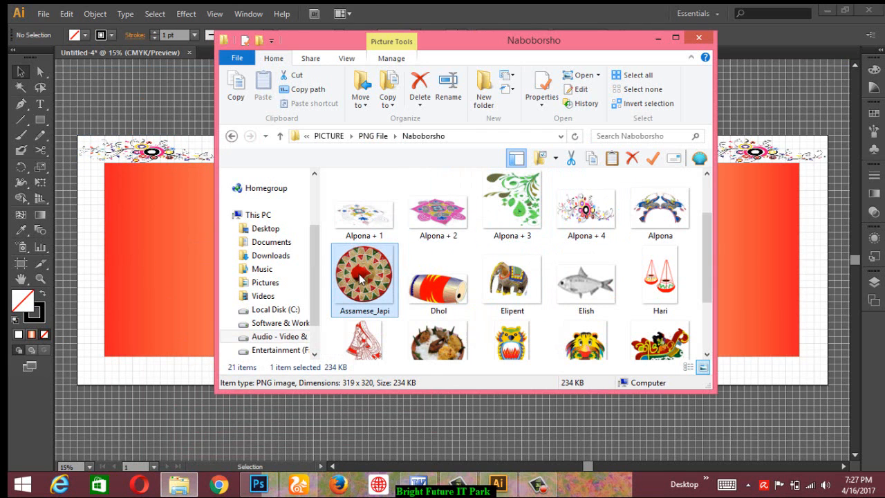
left_click_drag(360, 278, 147, 121)
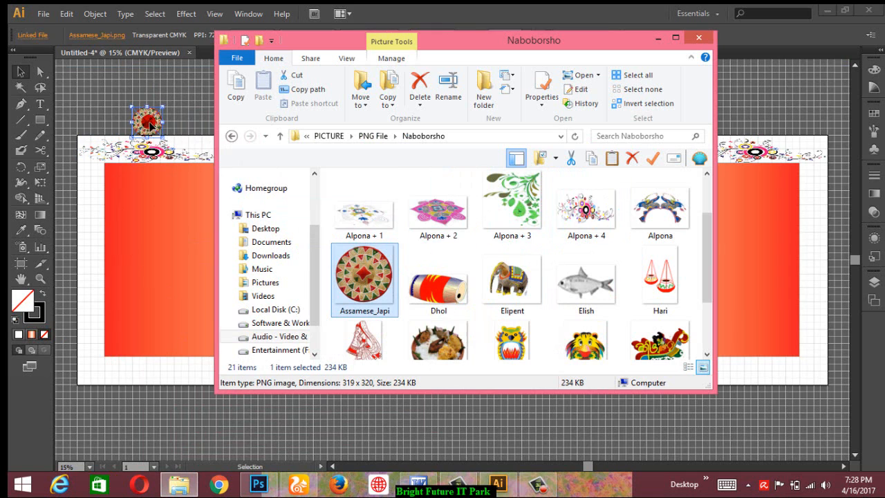
left_click(658, 38)
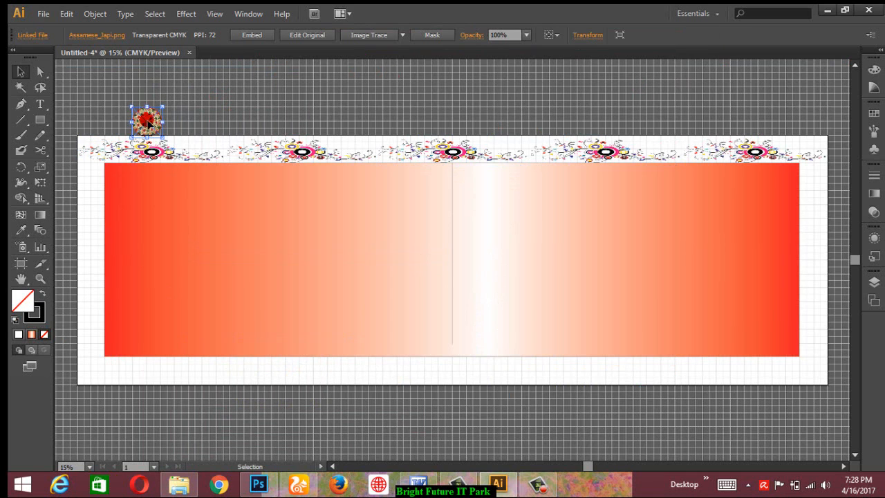
Shrink the Assamese_Japi image and move it to the junction between the first and second ornaments
left_click_drag(148, 121, 227, 147)
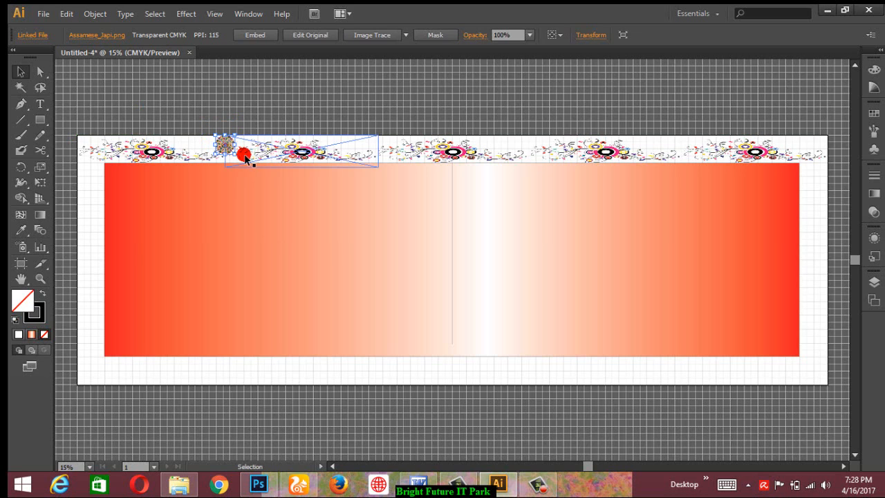
left_click(247, 119)
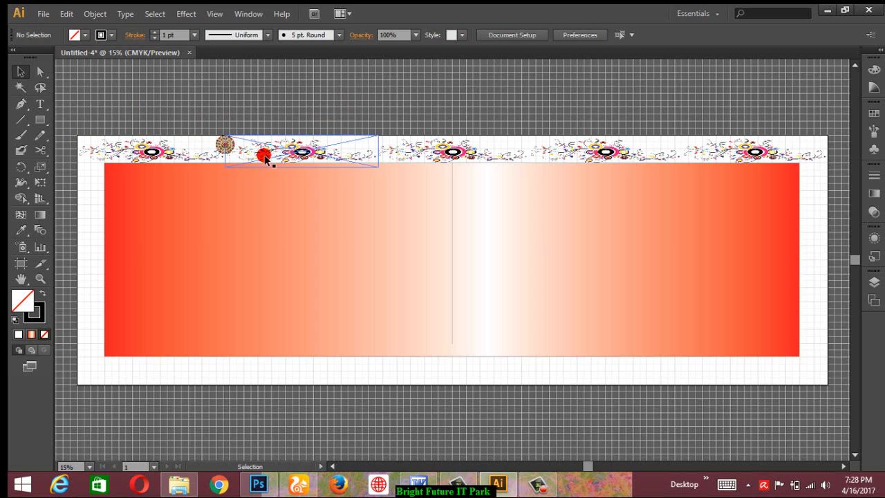
left_click(228, 147)
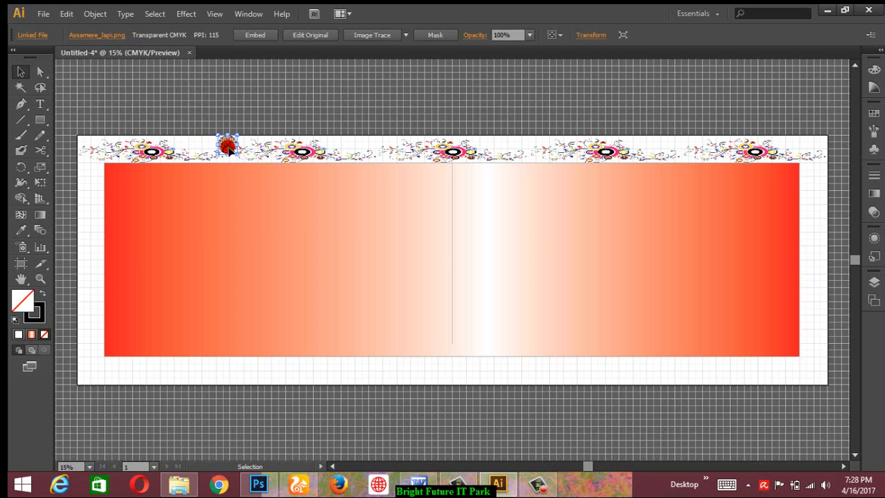
Fine-tune the Japi's position in the gap between the first two ornaments, aligned to the artboard's top edge, and deselect it
left_click(211, 155)
key("z")
left_click_drag(211, 154, 229, 182)
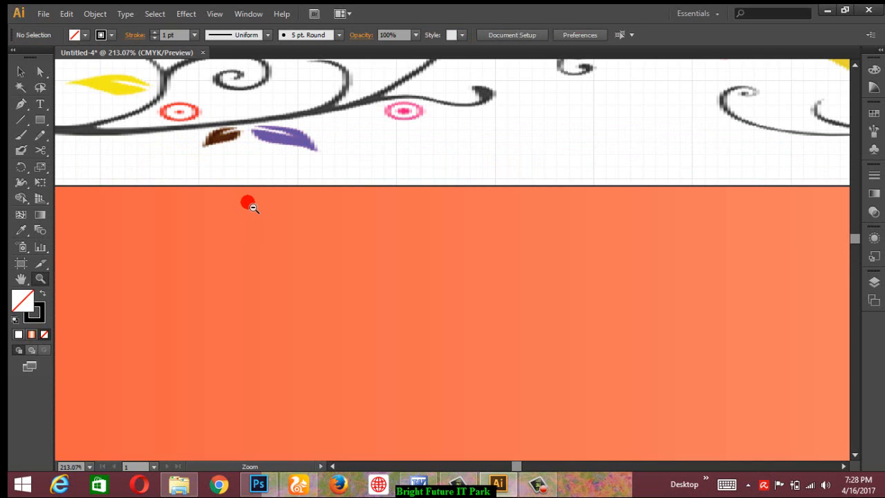
left_click(224, 154, "alt")
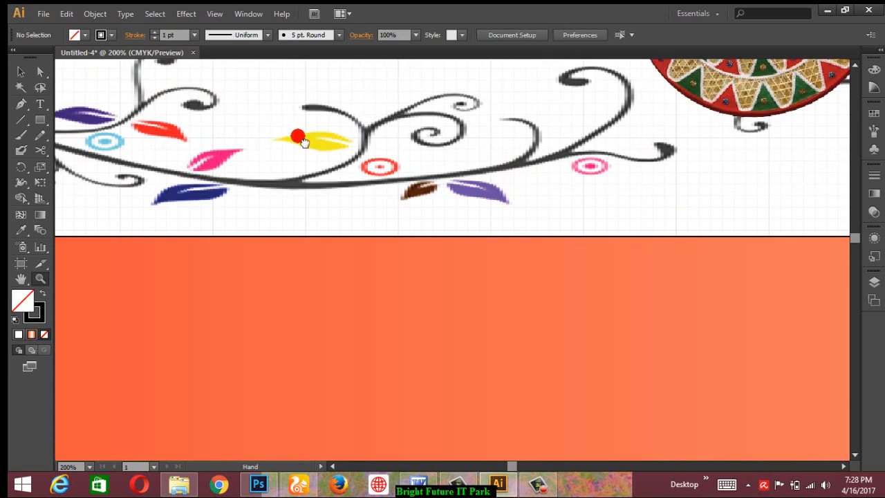
scroll(302, 140, "up", 5)
left_click_drag(530, 243, 242, 166)
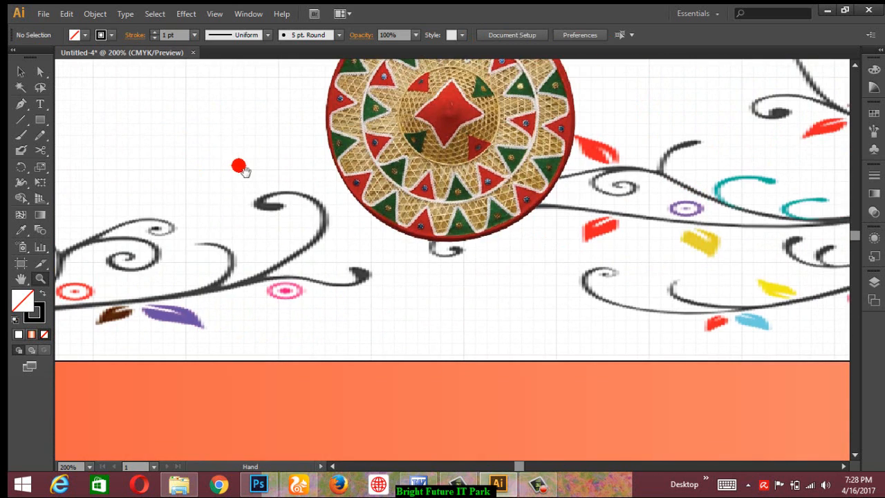
left_click(473, 208, "alt")
left_click(471, 213, "alt")
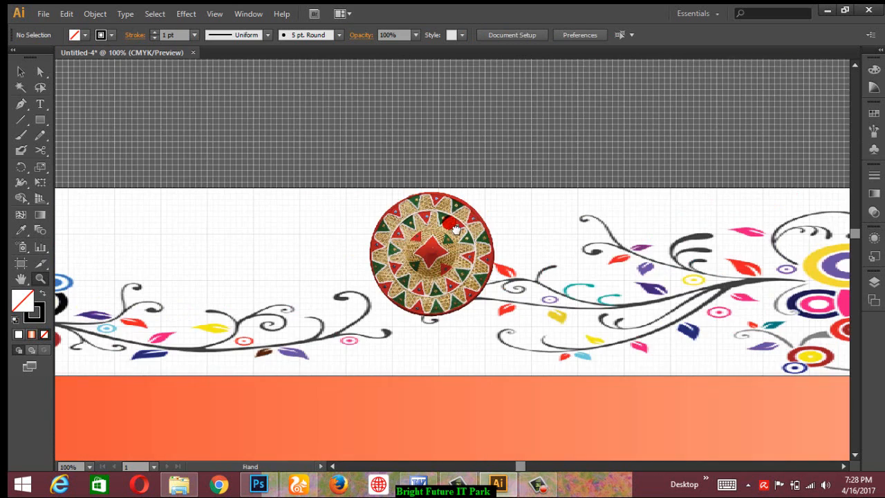
left_click_drag(456, 229, 462, 211)
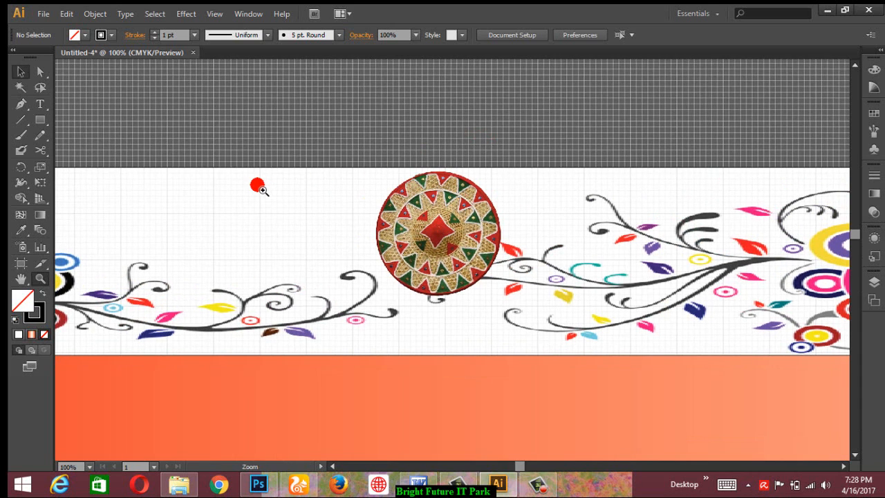
key("v")
left_click(441, 235)
mouse_move(441, 236)
left_mouse_down()
mouse_move(431, 247)
mouse_move(431, 231)
left_mouse_up()
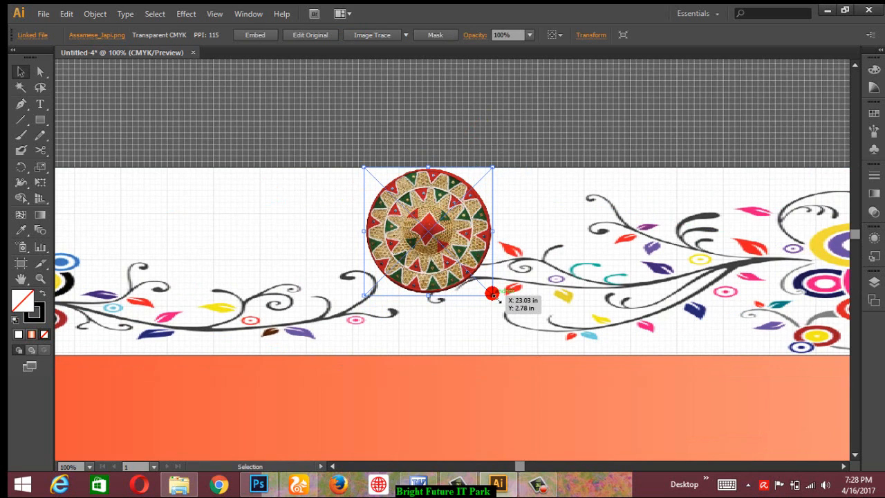
left_click_drag(456, 265, 442, 258)
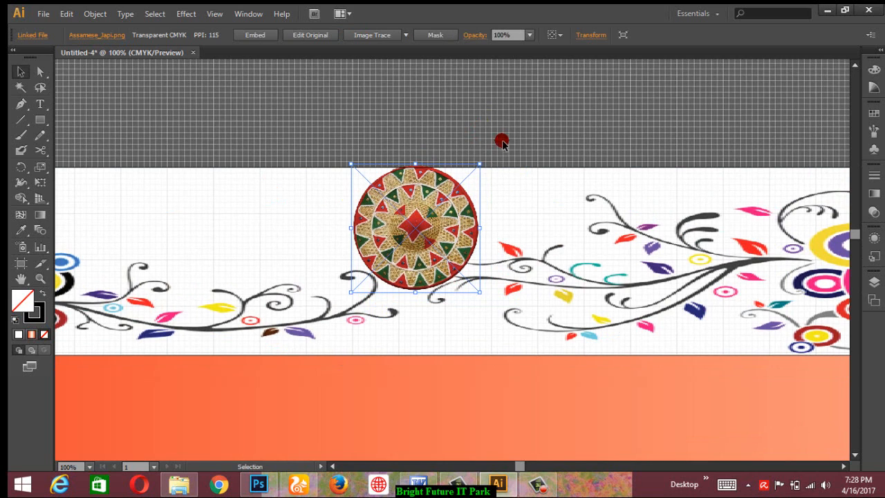
left_click_drag(438, 222, 542, 252)
left_click(494, 148)
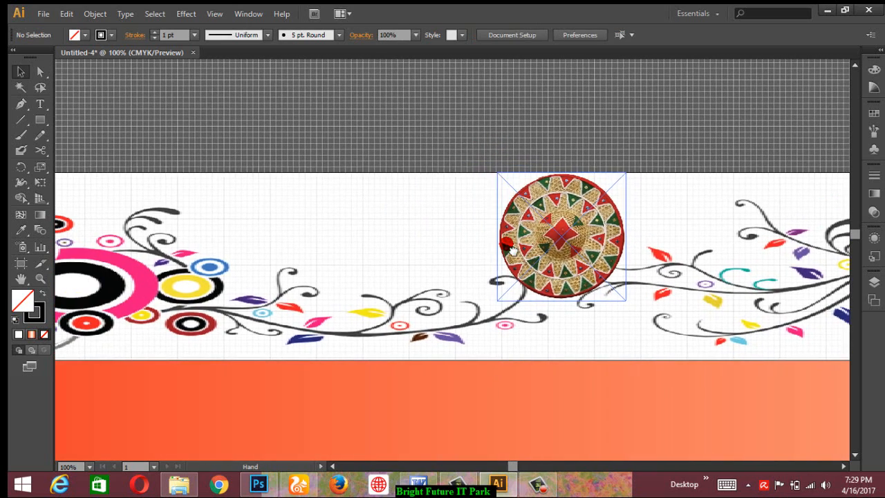
Zoom out to 25% to check the Japi's placement against the ornament row and the gradient rectangle
key("z")
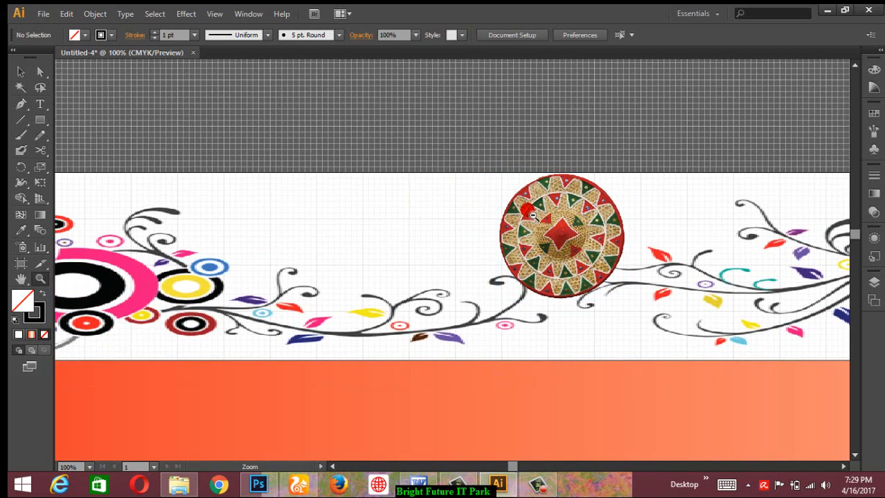
left_click(527, 211, "alt")
left_click(522, 215, "alt")
left_click(478, 294, "alt")
left_click_drag(482, 305, 447, 160)
left_click(463, 206, "alt")
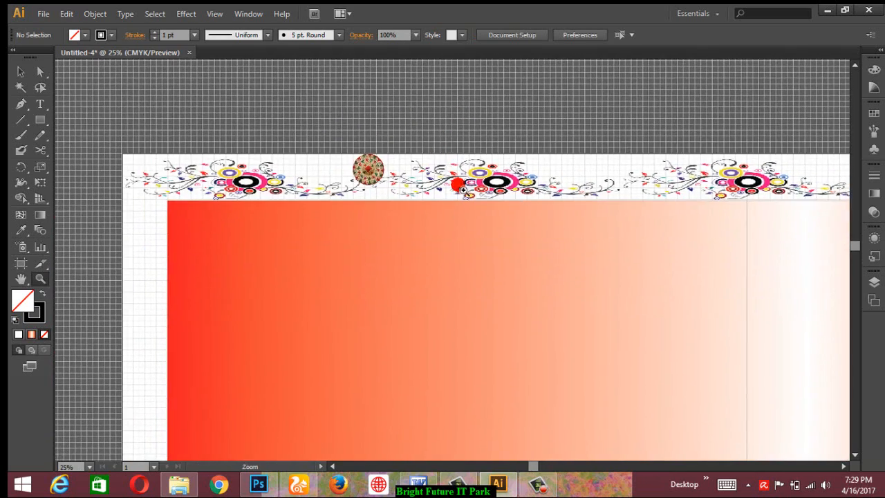
Copy the Japi into the other three gaps between the ornaments along the banner's top row, evenly spaced
left_click(460, 206, "alt")
left_click(240, 138)
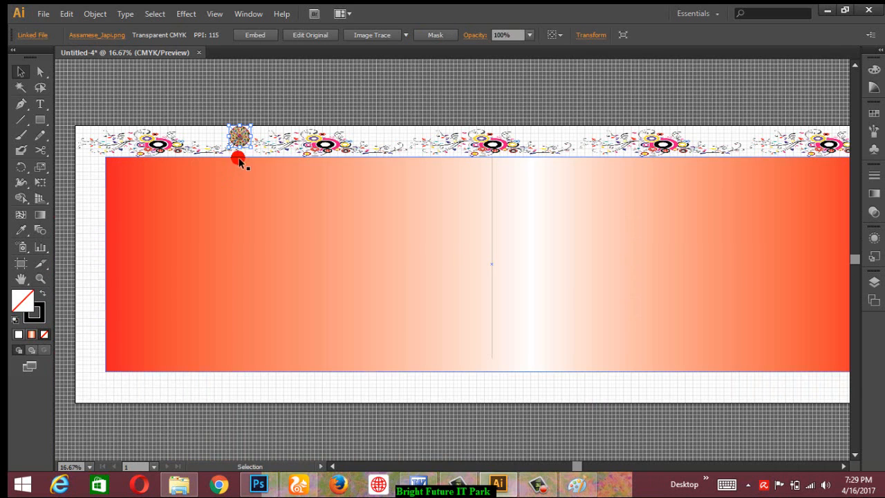
left_click_drag(240, 137, 408, 138)
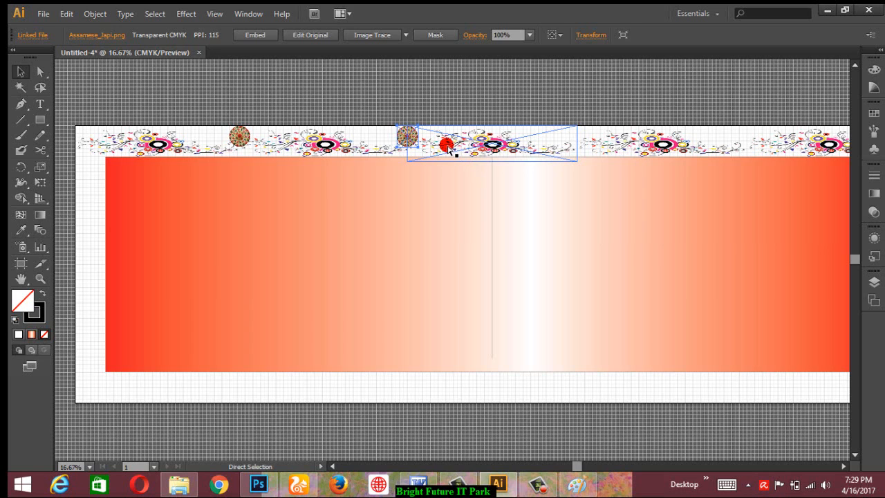
key("ctrl+z")
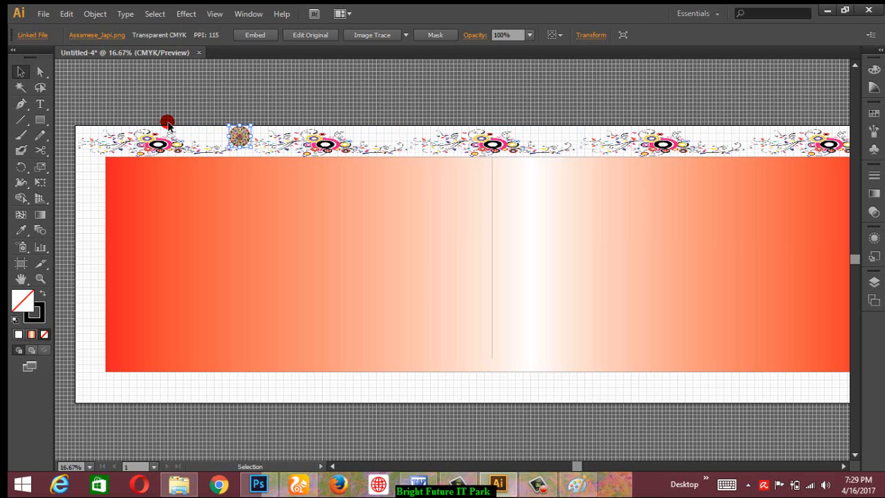
left_click_drag(243, 138, 415, 140)
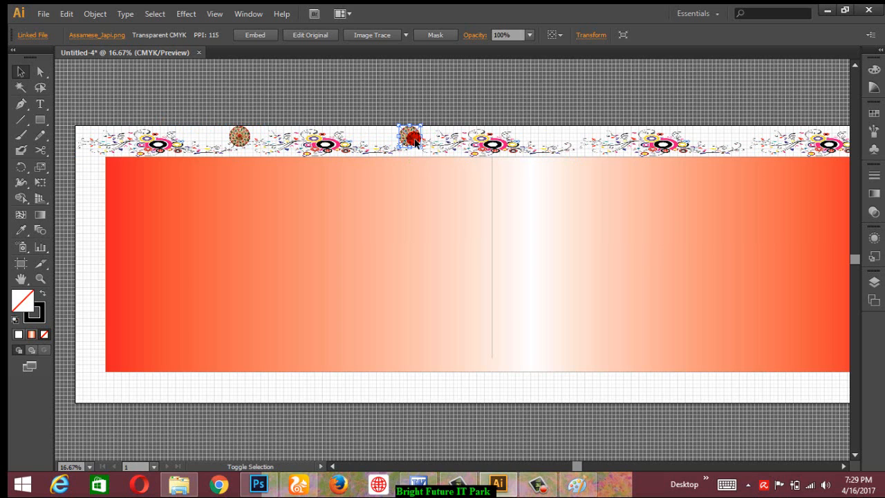
key("ctrl+d")
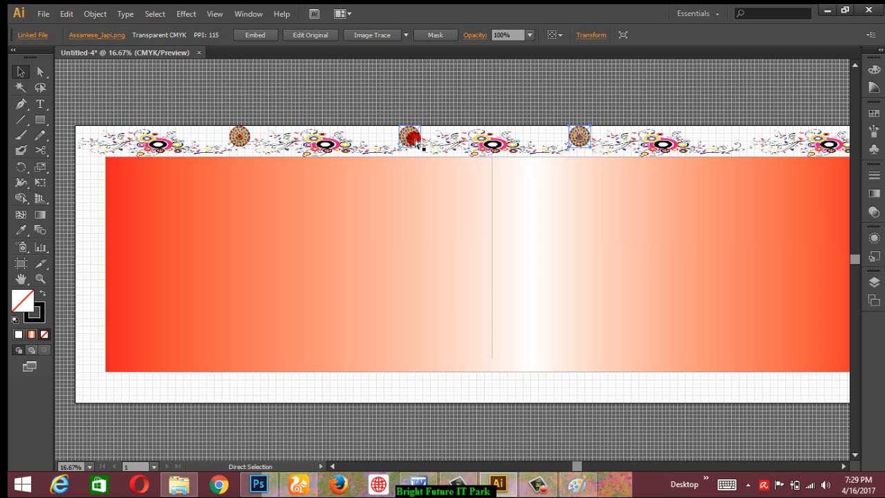
key("ctrl+d")
left_click_drag(526, 188, 357, 199)
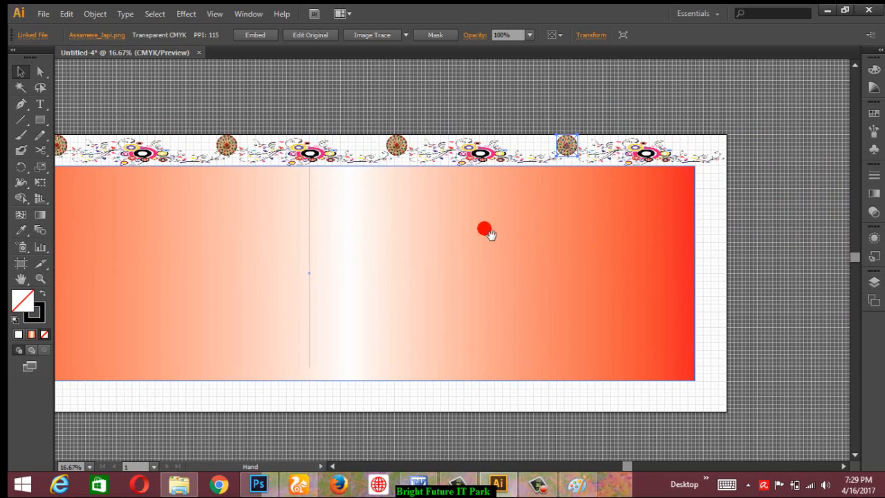
left_click_drag(487, 229, 652, 229)
left_click_drag(501, 237, 467, 231)
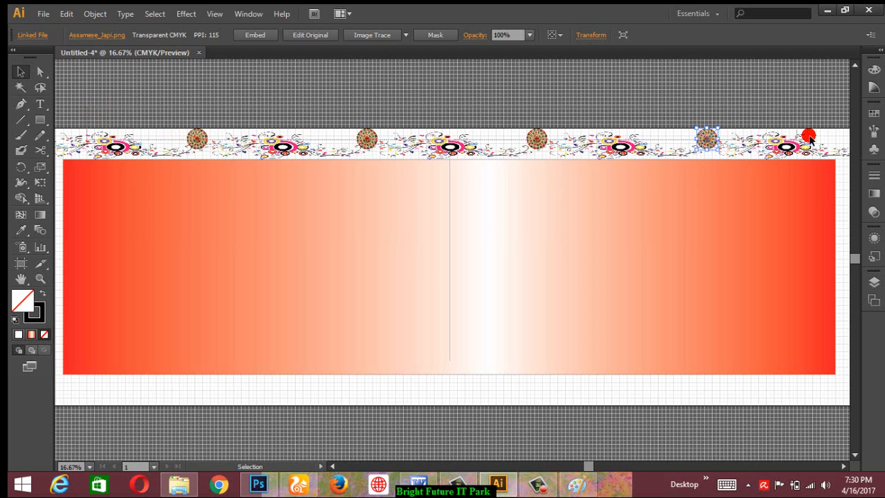
Group the whole top row of ornaments and Japis and copy the group straight down to the artboard's bottom edge
left_click_drag(826, 151, 823, 150)
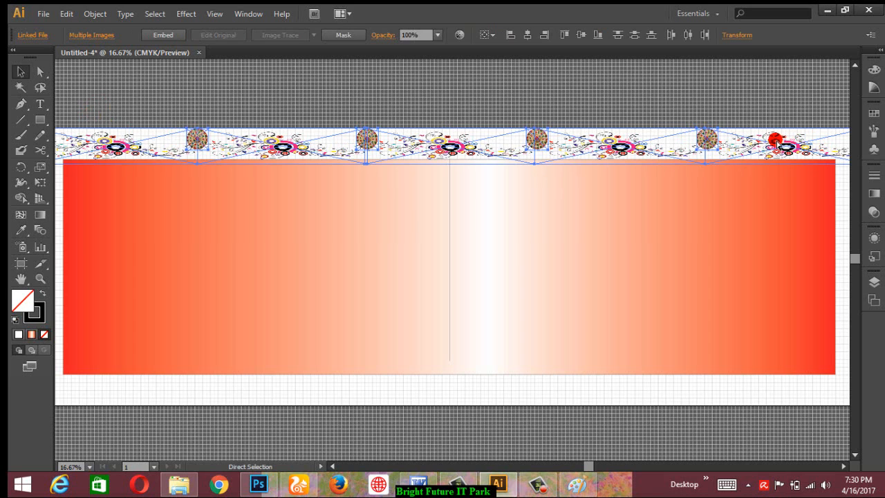
left_click(95, 15)
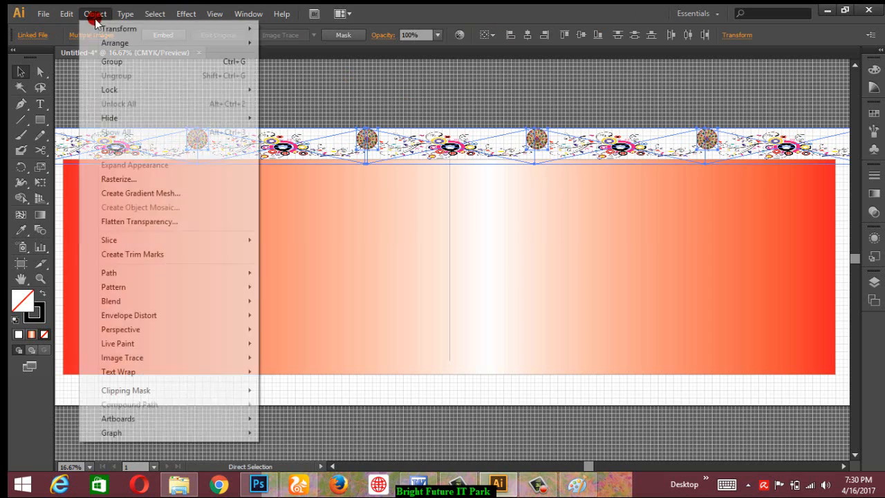
left_click(112, 62)
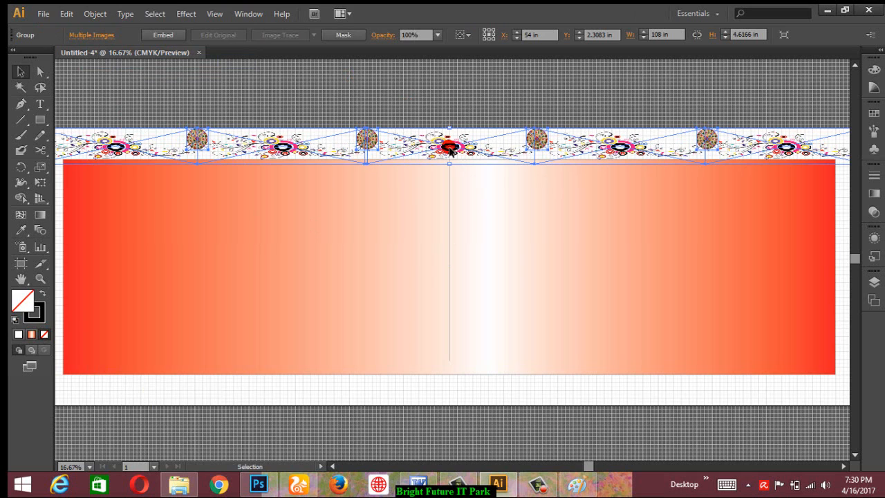
left_click_drag(449, 149, 432, 391)
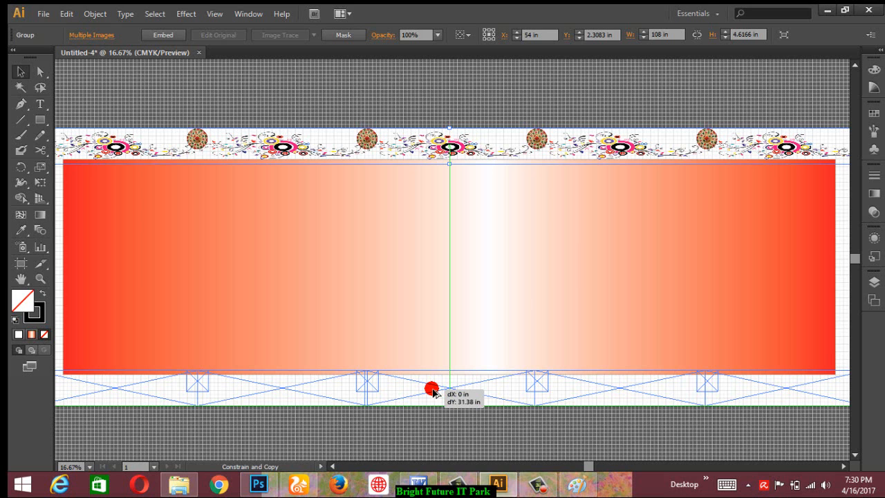
left_click_drag(432, 390, 431, 390)
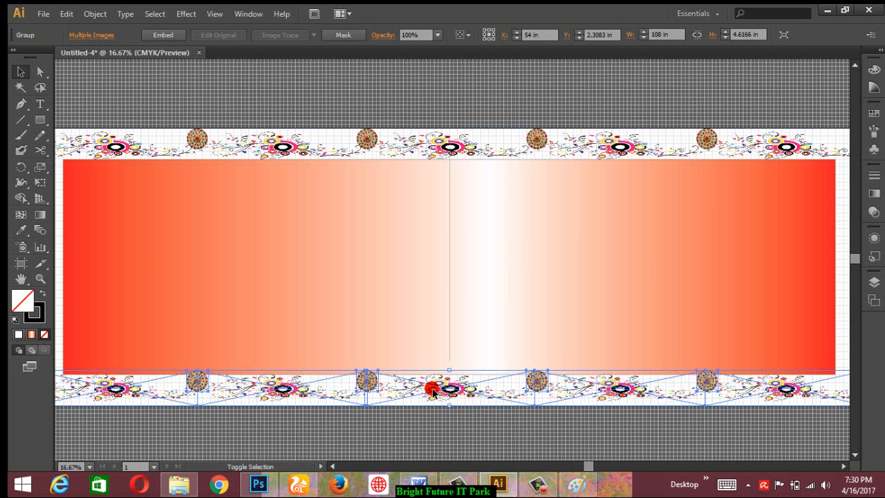
Flip the bottom border group vertically so its Japis sit along the artboard's lower edge
key("z")
left_click(426, 384)
key("v")
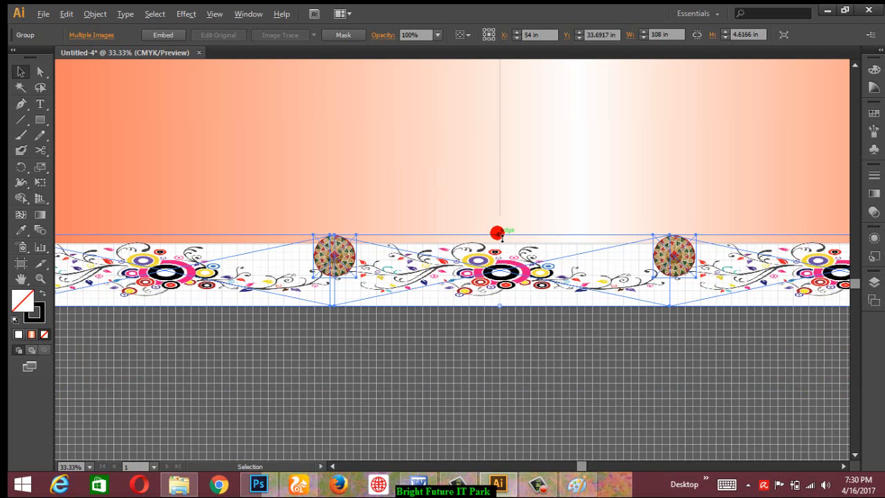
left_click_drag(498, 233, 500, 304)
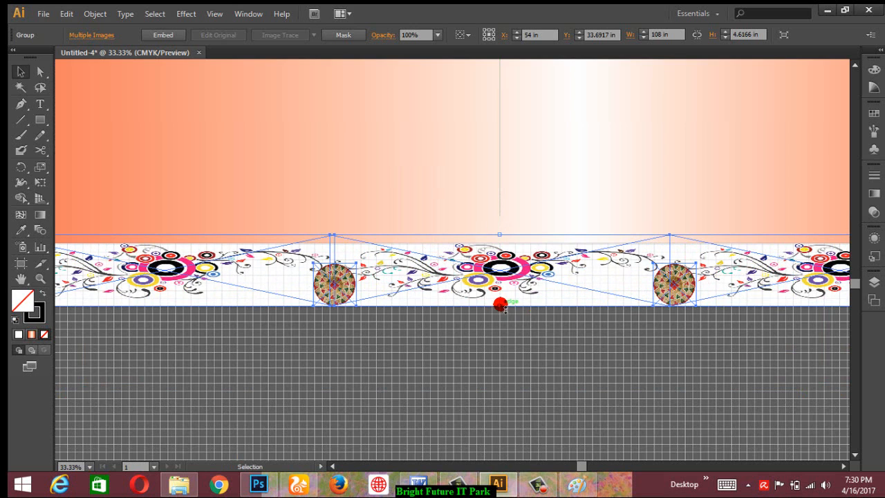
left_click(488, 193)
Ungroup the bottom row of ornaments and Japis
left_click_drag(341, 202, 680, 269)
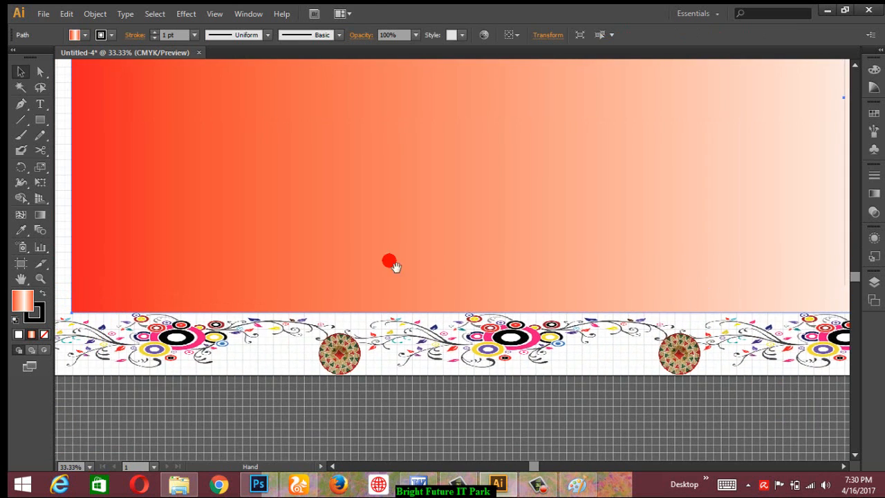
left_click_drag(351, 260, 618, 293)
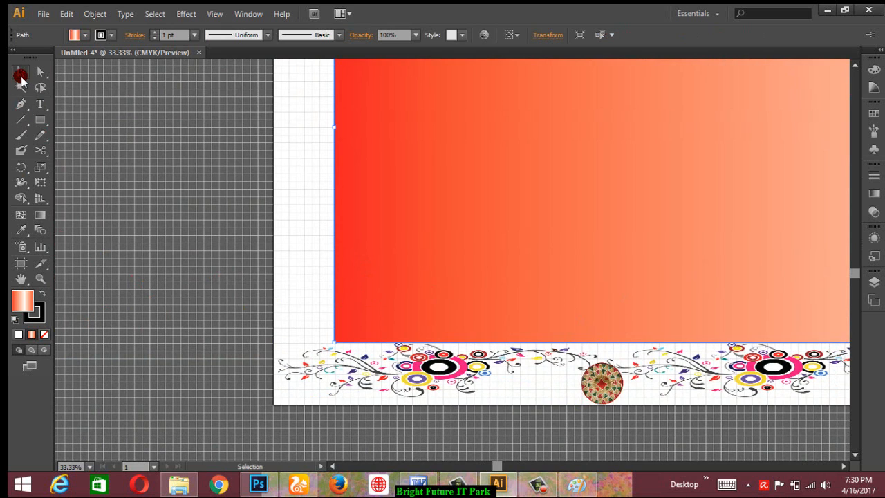
left_click_drag(285, 336, 575, 433)
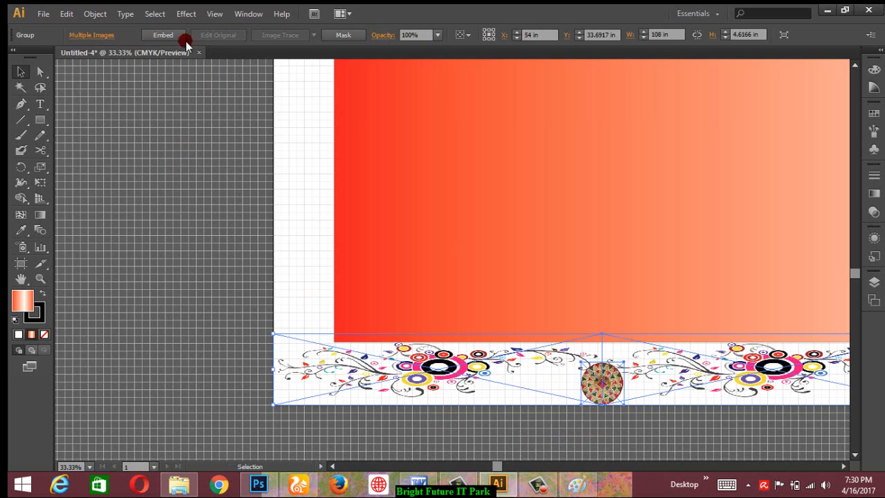
left_click(93, 14)
left_click(121, 61)
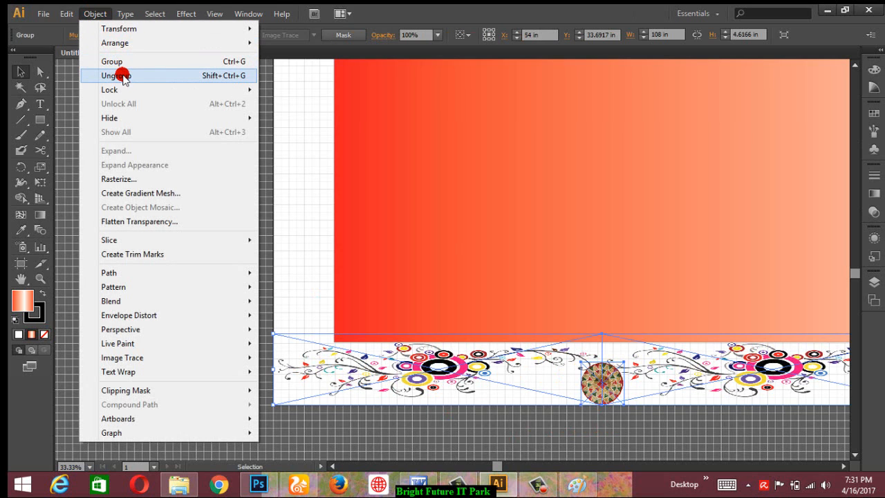
left_click(123, 76)
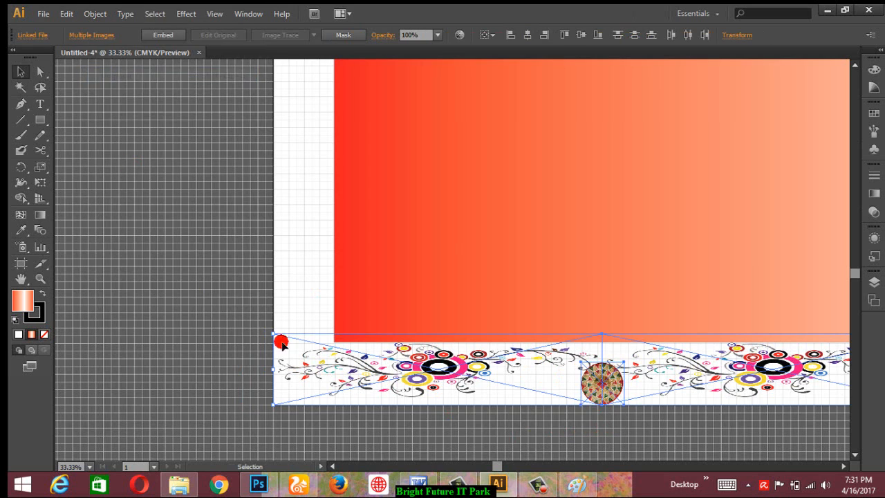
Group the first ornament of the bottom row with the Japi beside it
left_click(472, 414)
left_click(593, 391)
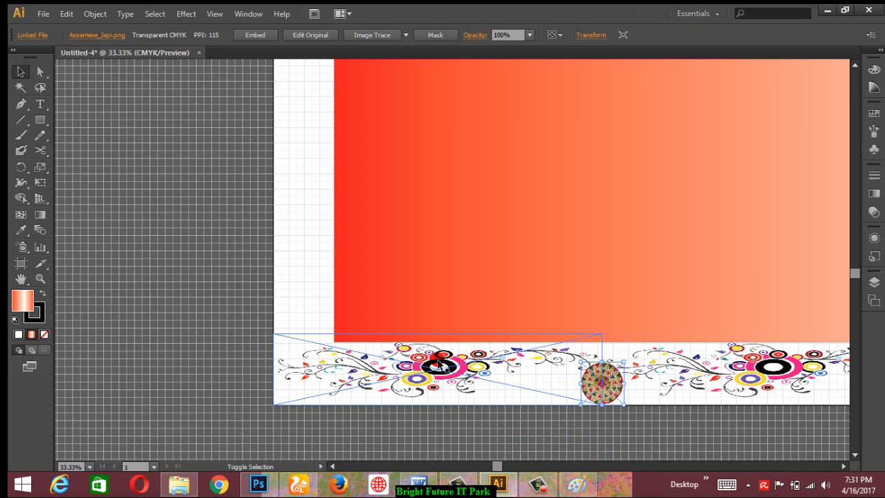
left_click(440, 365, "shift")
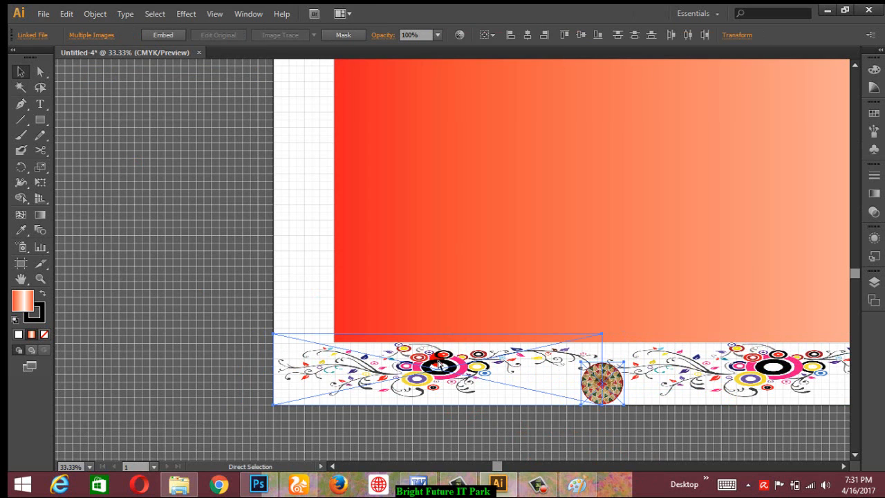
key("ctrl+g")
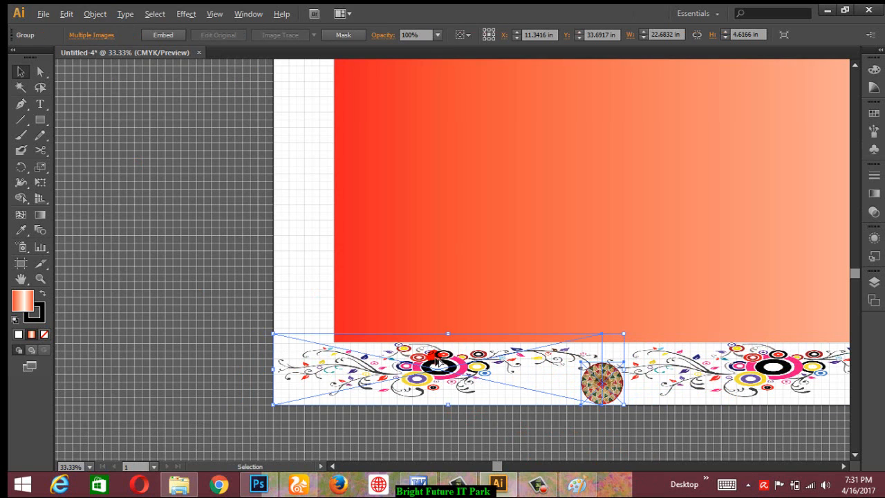
Copy the ornament-and-Japi group, rotate it 90° counterclockwise and place it in the margin beside the panel's left side
left_click_drag(445, 366, 496, 201)
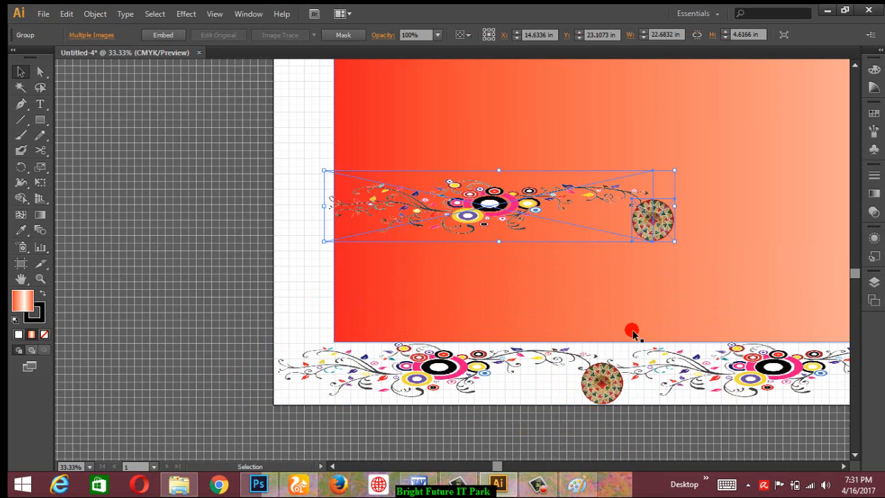
key("ctrl+minus")
left_click_drag(572, 279, 413, 173)
left_click_drag(436, 335, 296, 295)
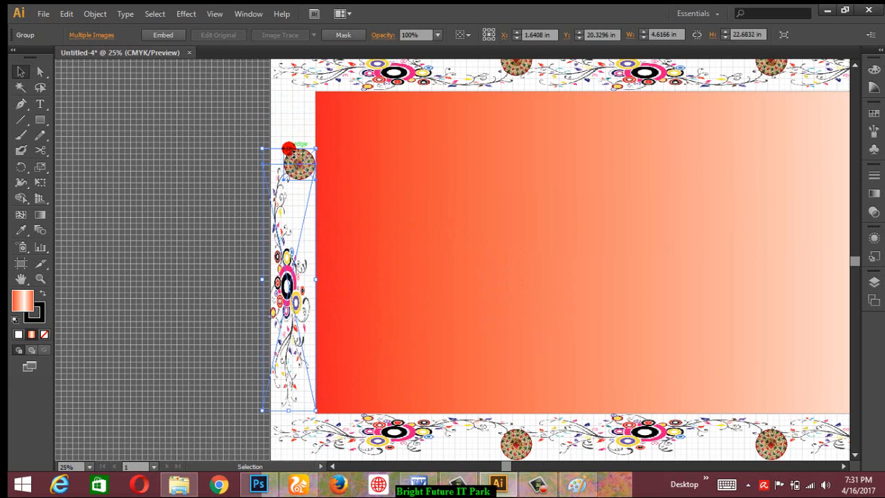
Stretch the vertical ornament strip to about 28.2 in high so it fills the space between the top and bottom rows, and deselect it
left_click_drag(293, 149, 293, 87)
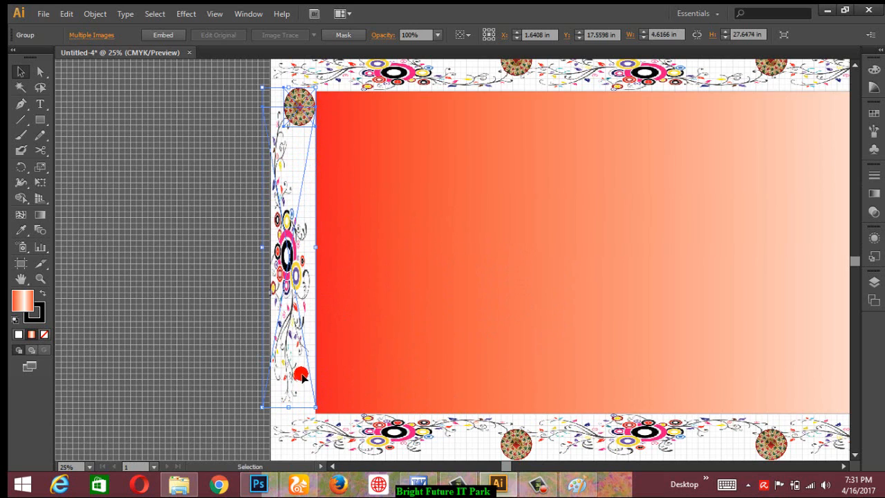
left_click_drag(287, 408, 286, 414)
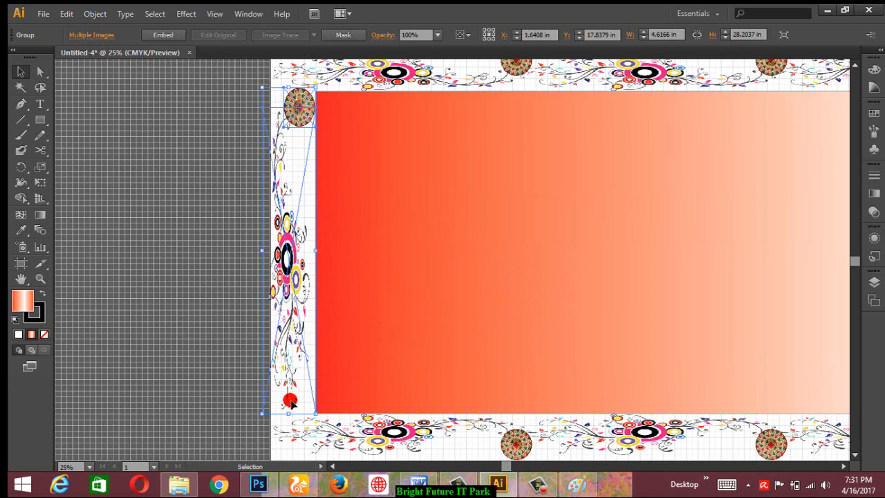
left_click(356, 181)
Copy the left ornament strip across the panel and place the copy in the banner's right margin between the top and bottom rows
left_click_drag(461, 246, 365, 230)
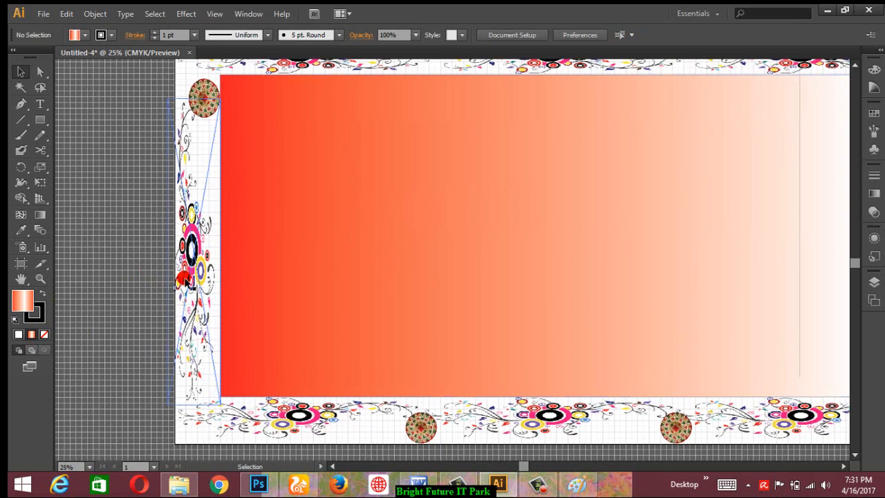
left_click(186, 279)
key("z")
left_click(202, 274, "alt")
left_click(204, 276, "alt")
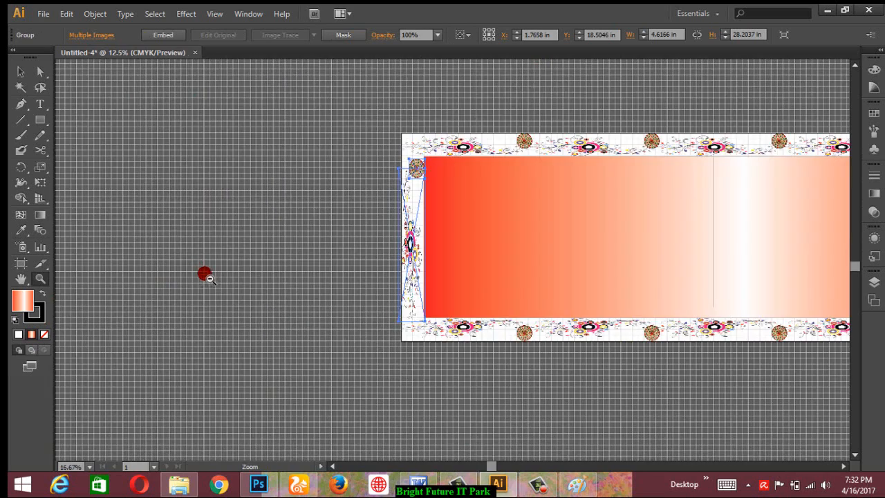
left_click_drag(411, 312, 123, 294)
left_click(148, 230)
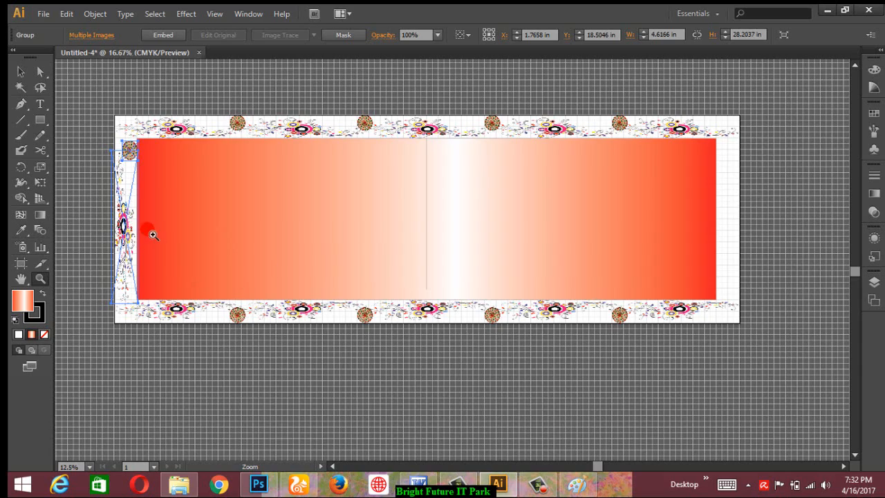
left_click_drag(236, 256, 6, 260)
left_click_drag(443, 276, 312, 274)
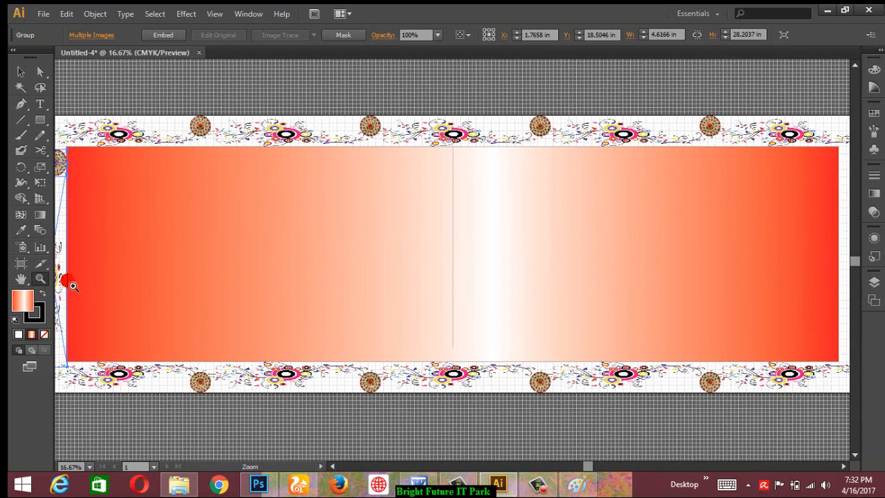
key("v")
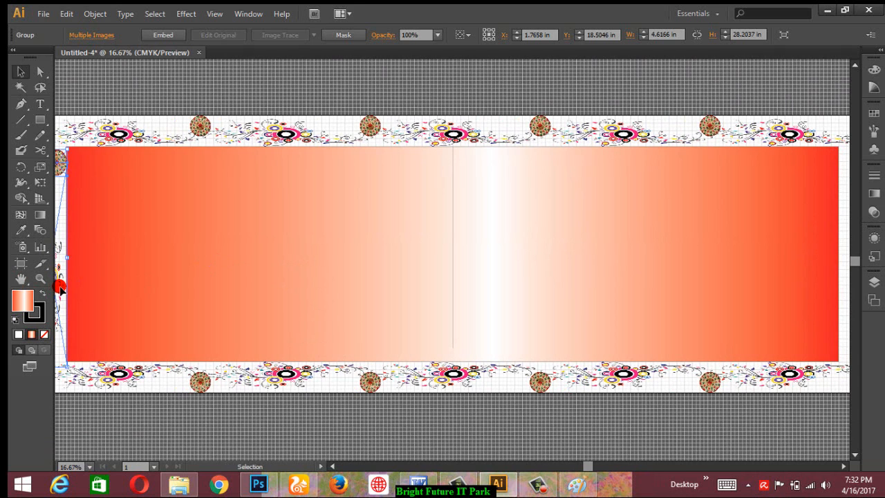
left_click_drag(61, 291, 589, 309)
left_click_drag(302, 268, 3, 270)
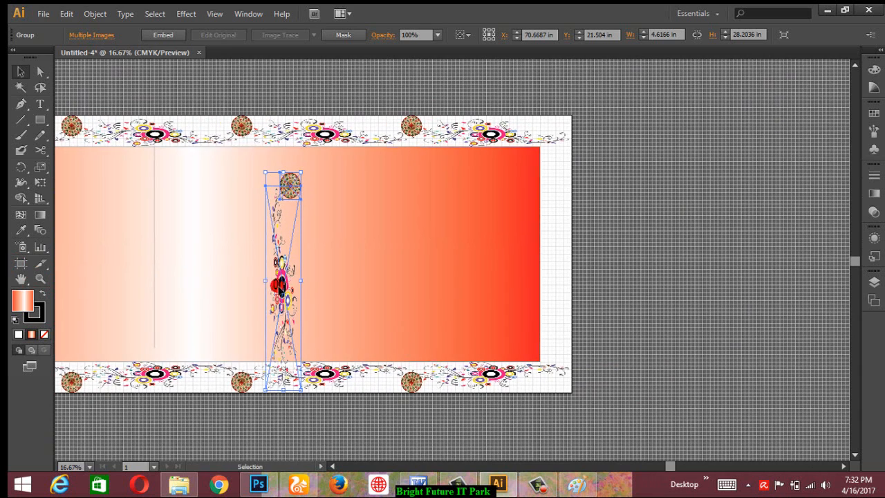
left_click_drag(280, 289, 554, 253)
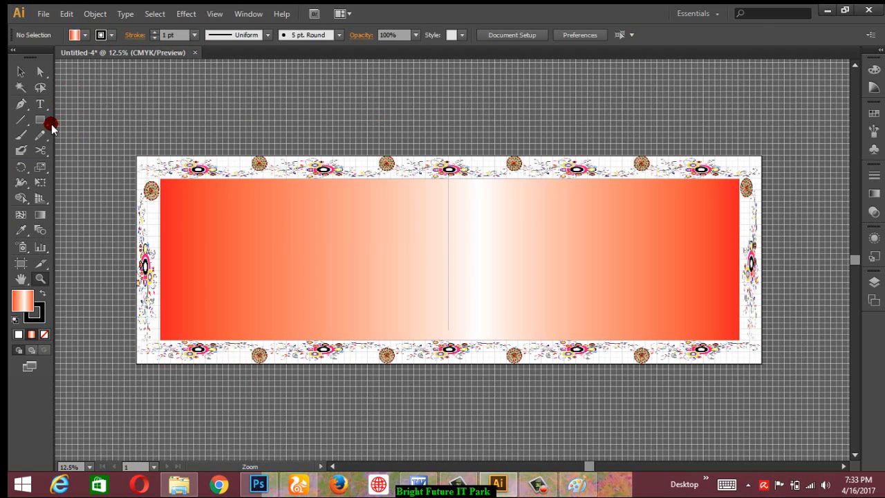
Draw a 108 × 36 in rectangle covering the whole artboard from corner to corner
left_click(39, 120)
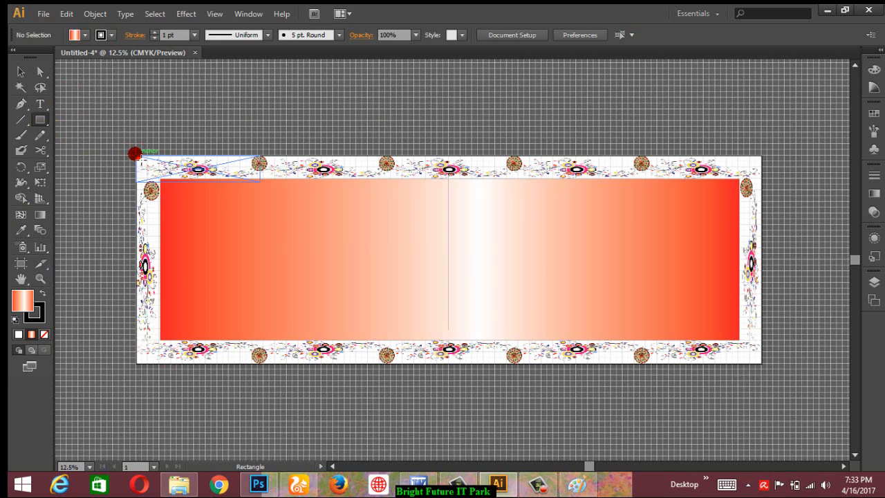
left_click_drag(136, 155, 762, 364)
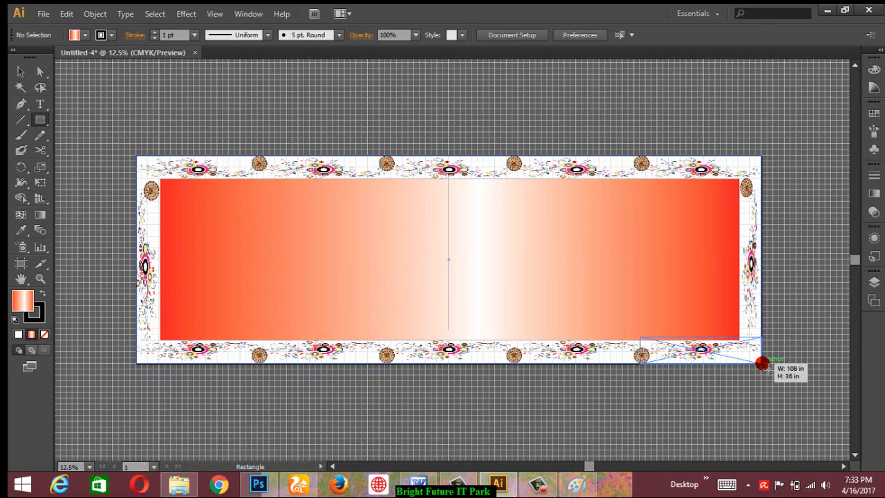
Complete the 108 × 36 in rectangle over the whole artboard and fill it with solid dark red
left_click_drag(762, 364, 763, 364)
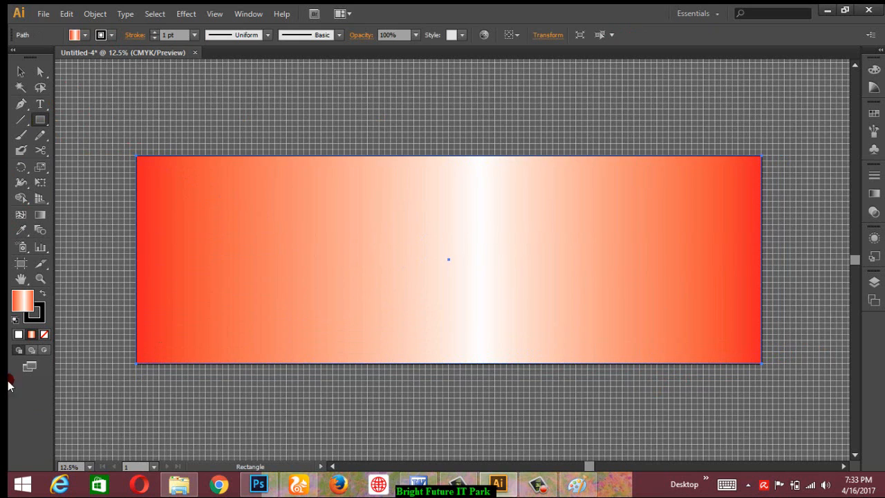
double_click(21, 303)
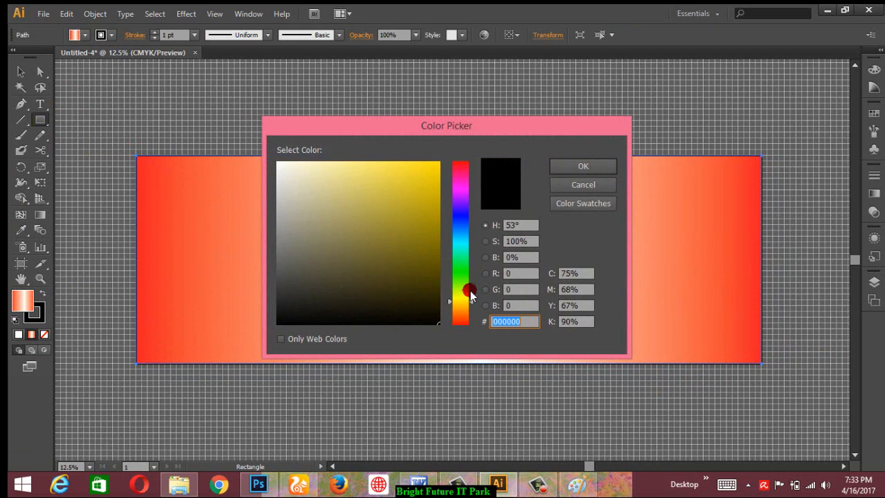
left_click(467, 168)
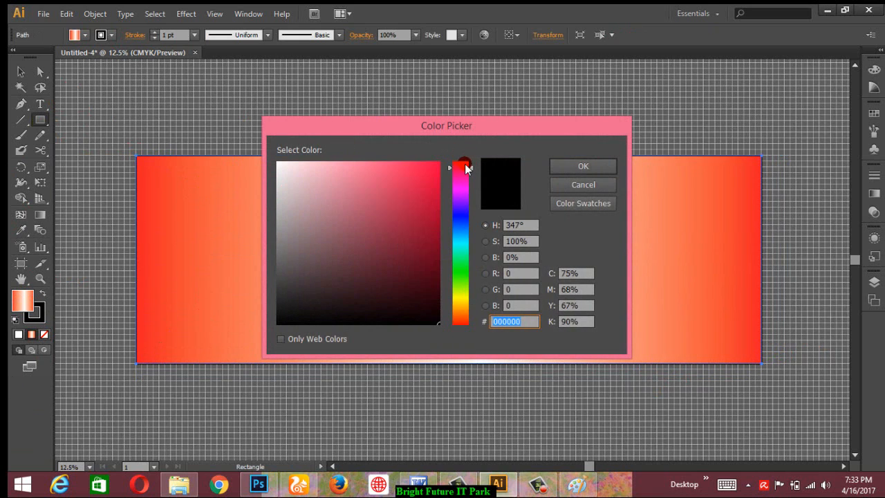
left_click_drag(470, 171, 469, 161)
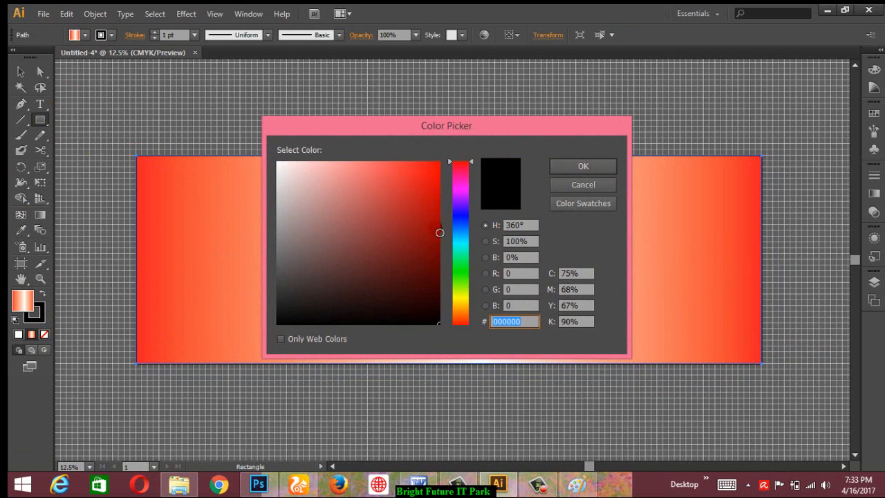
left_click(436, 227)
left_click(574, 167)
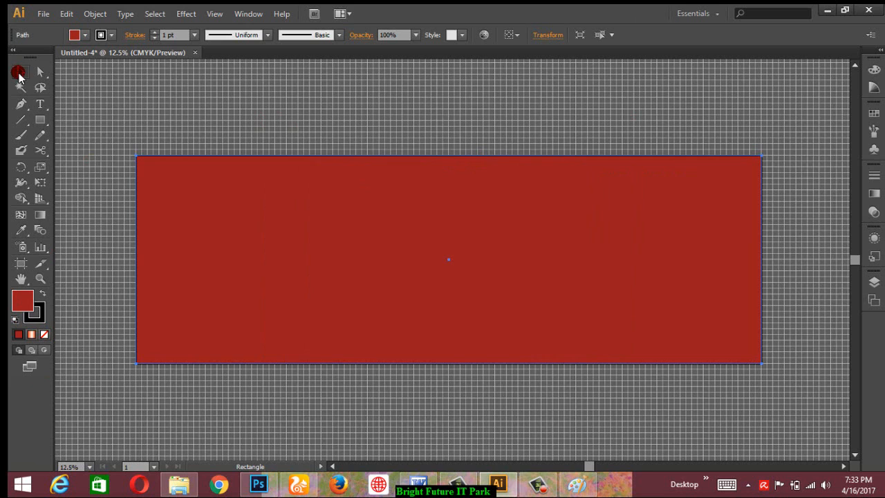
Send the dark red rectangle behind all the ornaments and the gradient panel, and deselect it
left_click(19, 72)
right_click(302, 270)
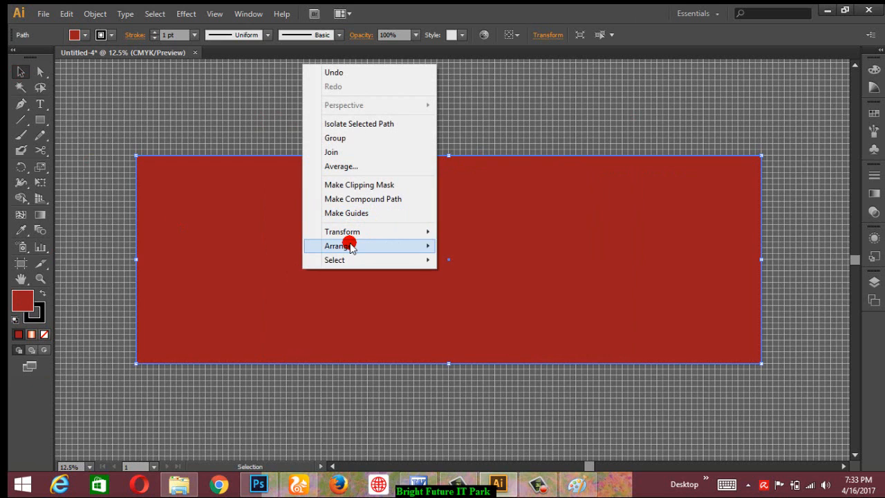
mouse_move(350, 248)
left_click(485, 287)
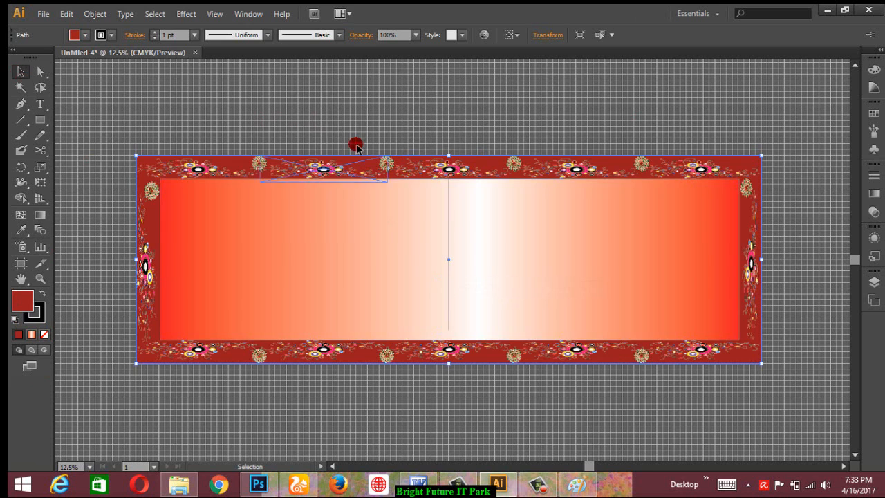
left_click(331, 93)
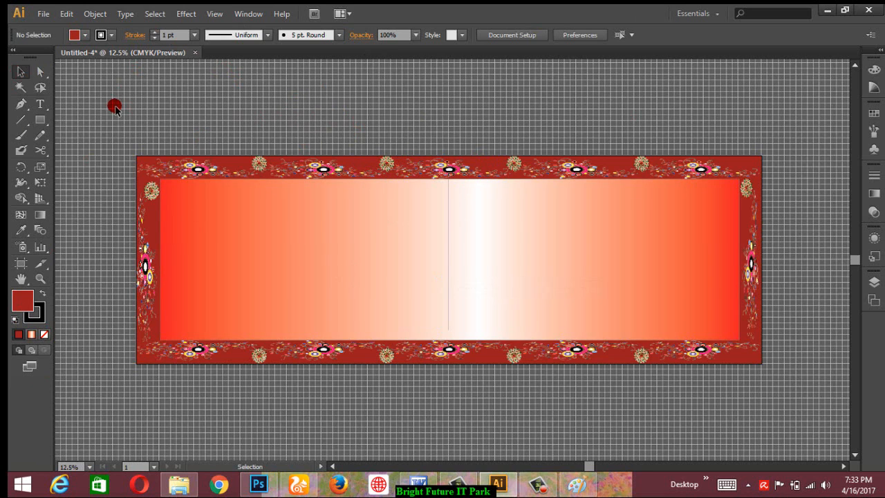
Select all the banner artwork and lock the selection
left_click_drag(807, 389, 203, 110)
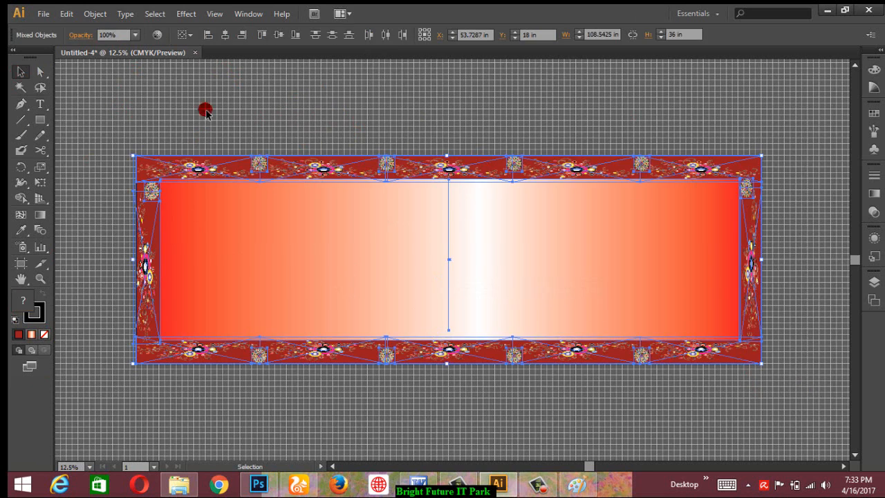
left_click(95, 14)
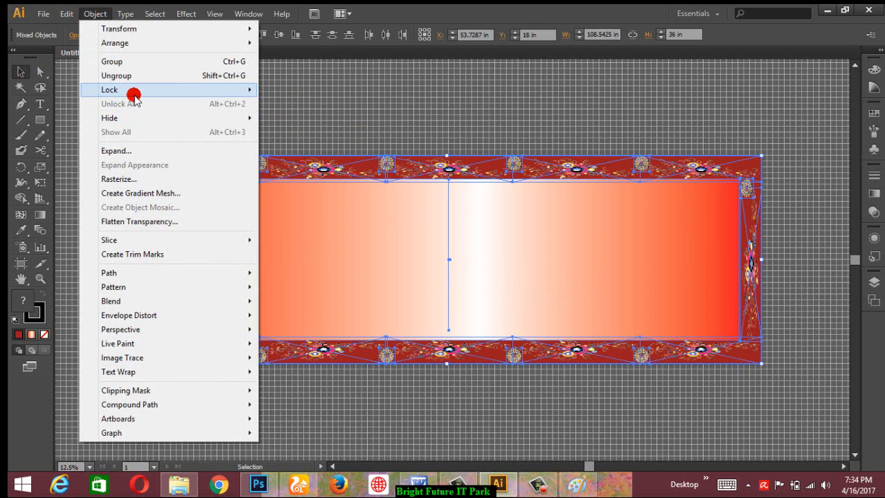
mouse_move(130, 90)
left_click(318, 94)
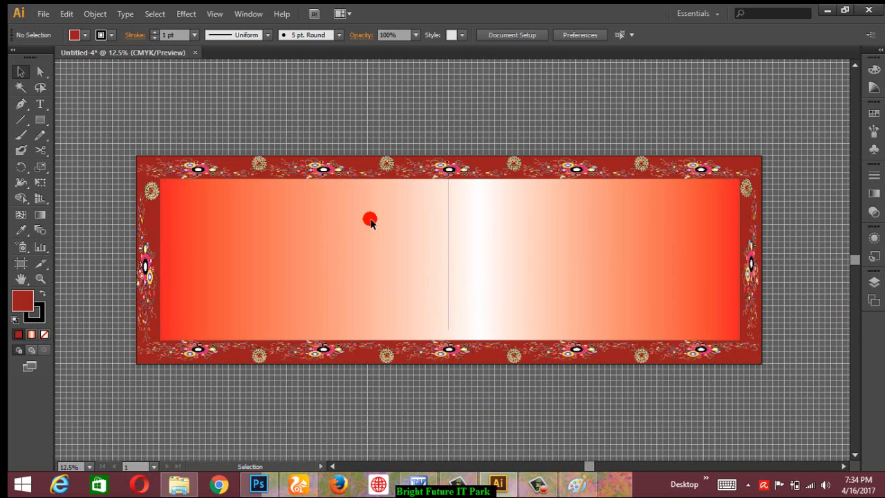
Draw a Pen shape in the panel's upper-left corner, curving from the left edge's midpoint to the top edge's centre and following the corner
key("z")
left_click(420, 263)
left_click_drag(351, 255, 370, 273)
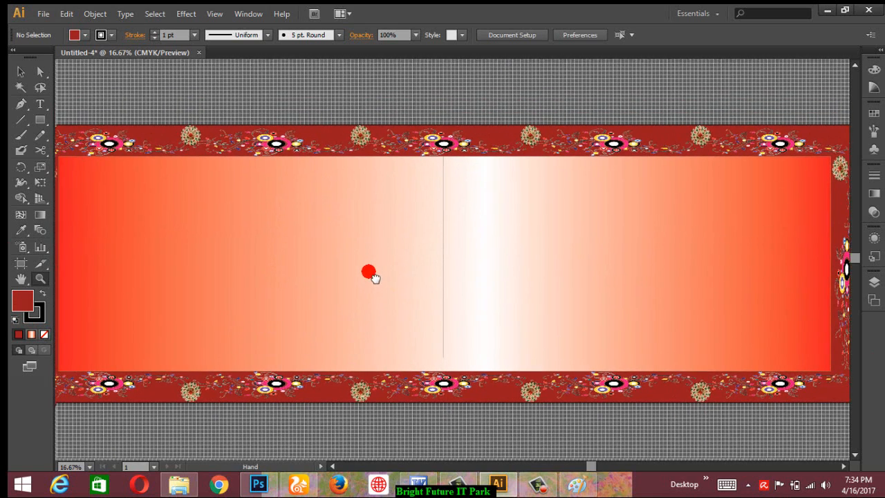
left_click(22, 109)
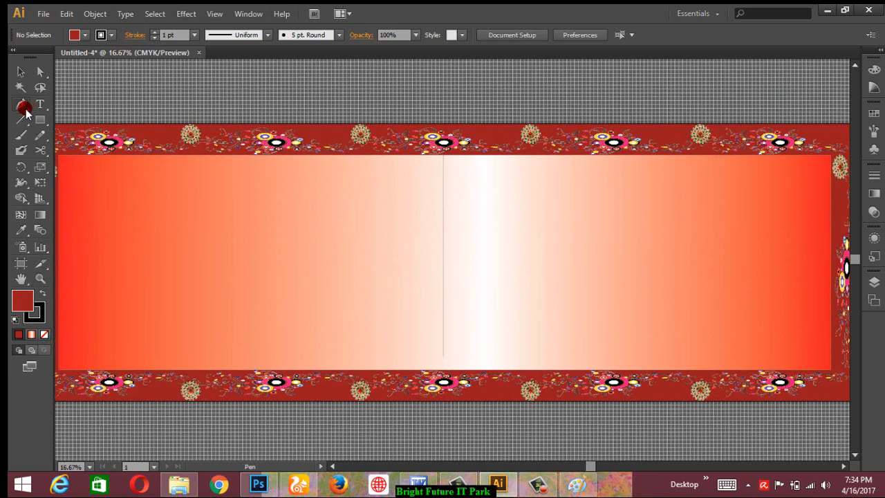
scroll(139, 261, "left", 2)
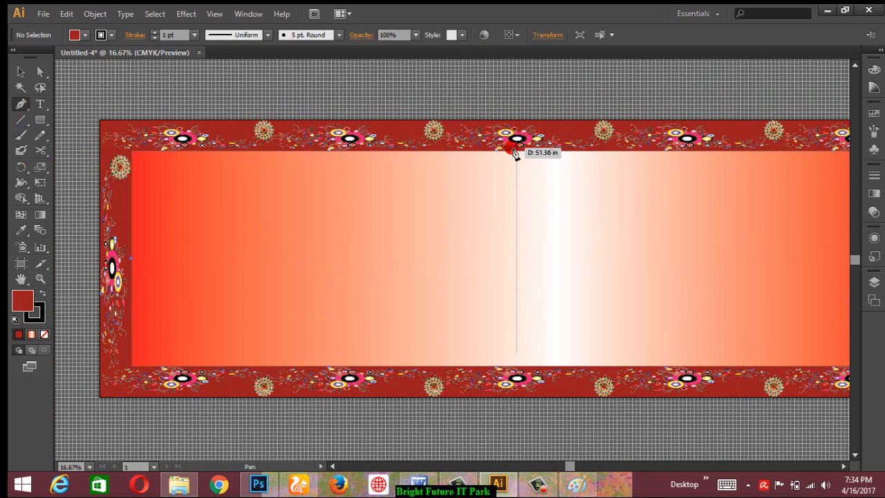
left_click_drag(517, 153, 612, 149)
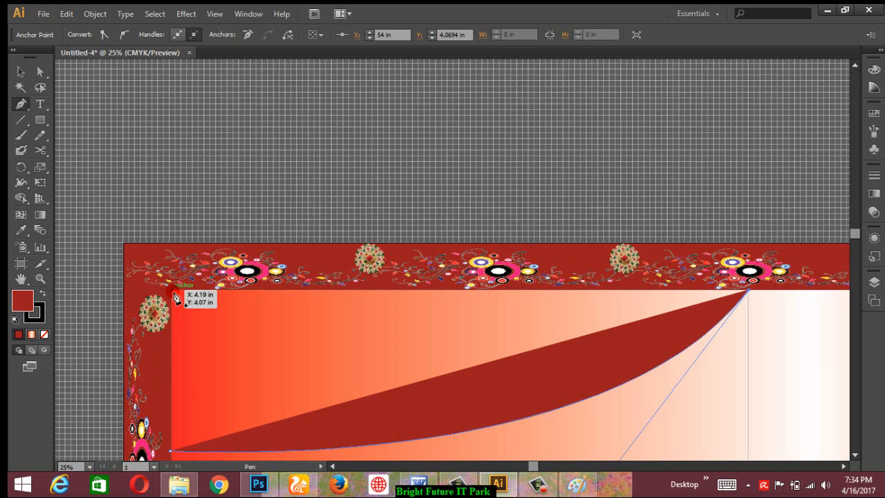
key("ctrl+shift+a")
left_click(174, 296)
left_click_drag(280, 324, 279, 229)
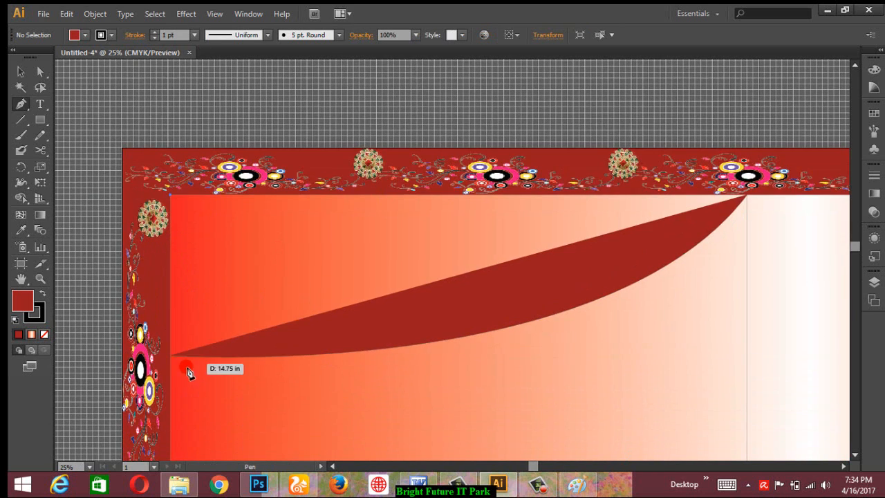
left_click(172, 358)
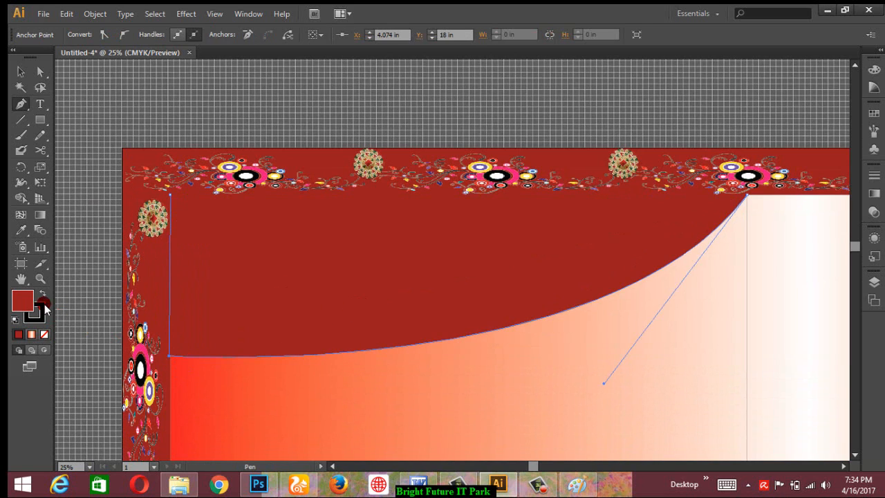
Fill the curved shape with a linear gradient running from white at 0% to green at the far end, dropping the red stops
left_click(874, 194)
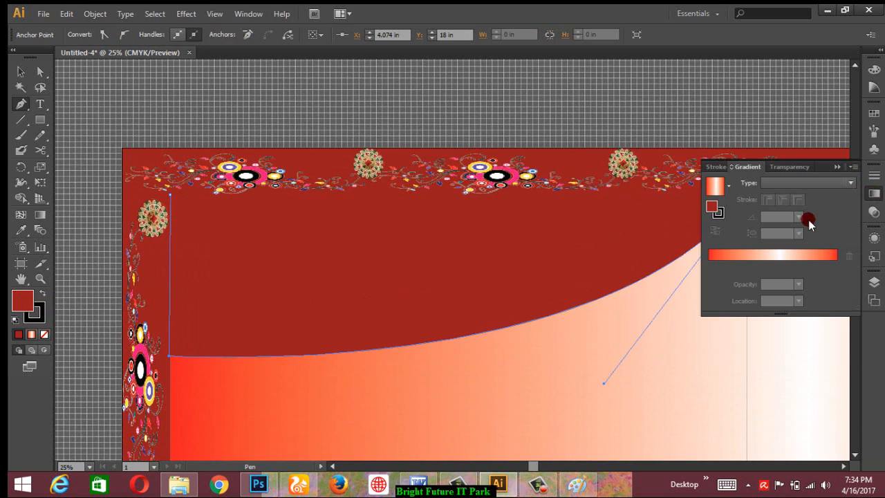
left_click(711, 258)
double_click(710, 265)
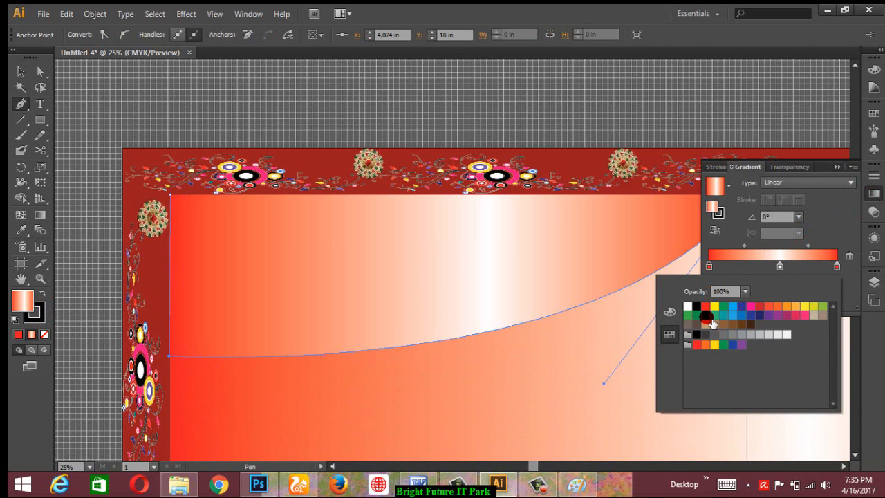
left_click(724, 307)
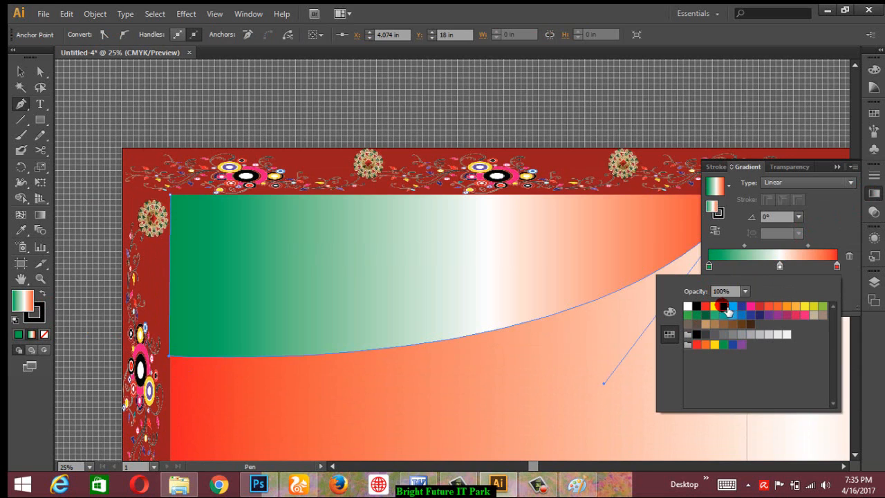
left_click(709, 267)
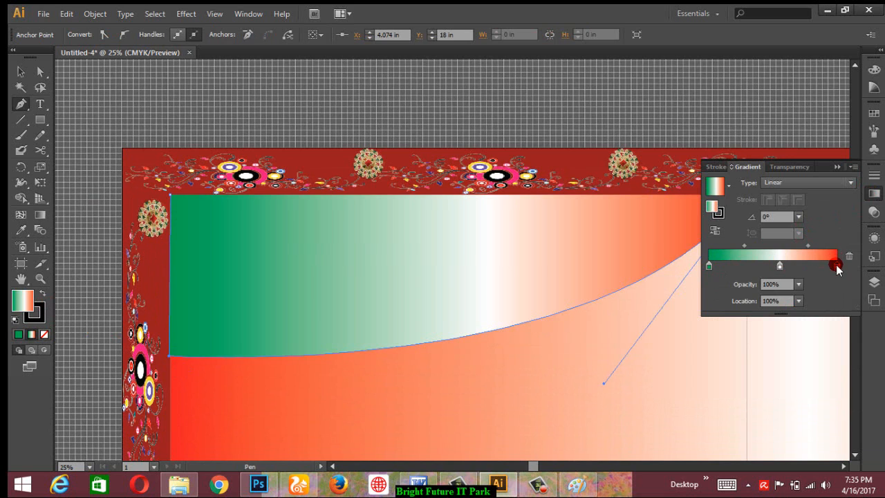
mouse_move(837, 264)
left_mouse_down()
mouse_move(692, 266)
mouse_move(841, 267)
left_mouse_up()
left_click_drag(780, 267, 701, 273)
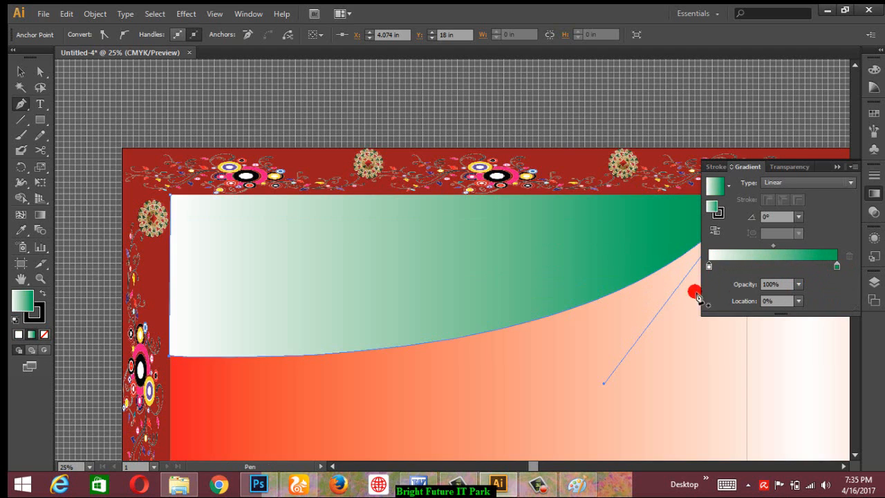
Change the gradient's white start stop to light blue with cyan at 19%, and deselect the curved shape
double_click(709, 267)
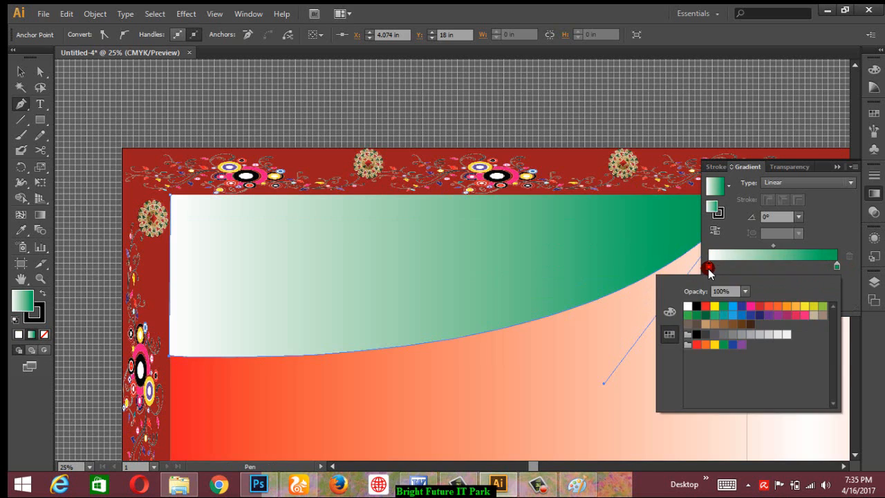
left_click(669, 312)
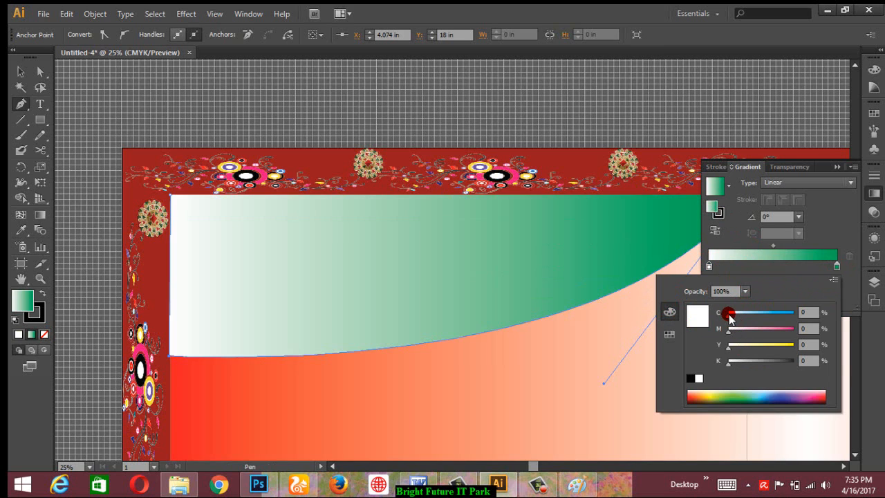
left_click_drag(731, 318, 742, 317)
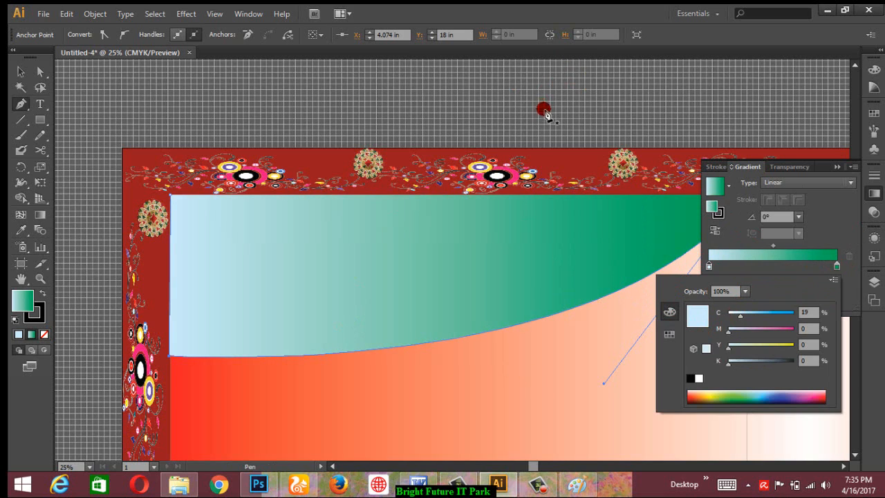
left_click(576, 170)
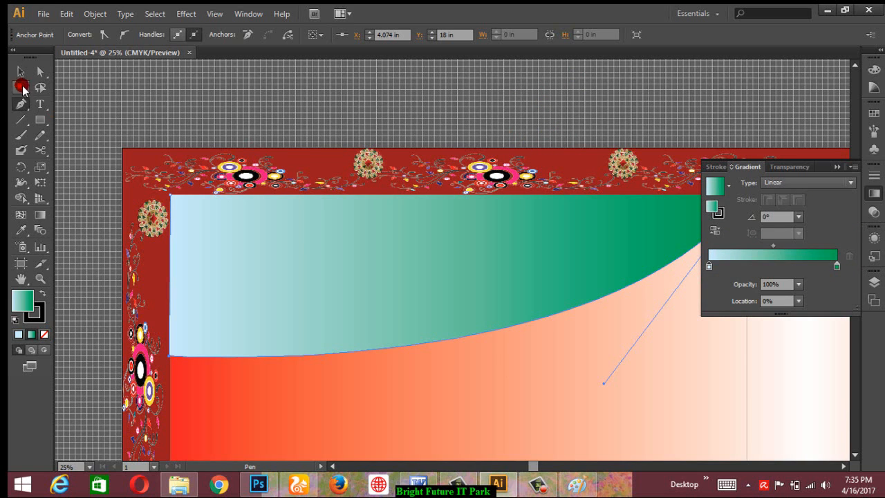
left_click(21, 72)
left_click(475, 123)
Copy the blue-green curved shape to the panel's right half and flip the copy horizontally so both shapes meet at the top centre
left_click_drag(558, 148, 397, 143)
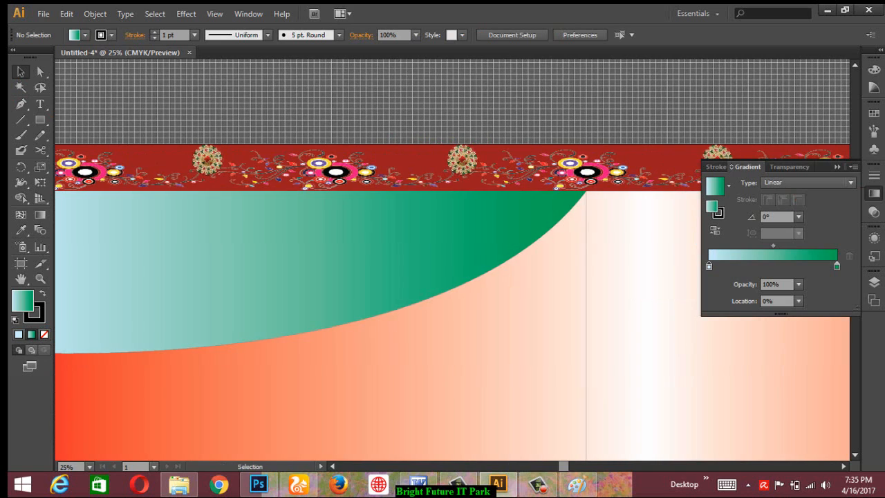
left_click(841, 167)
key("ctrl+minus")
left_click_drag(490, 294, 403, 245)
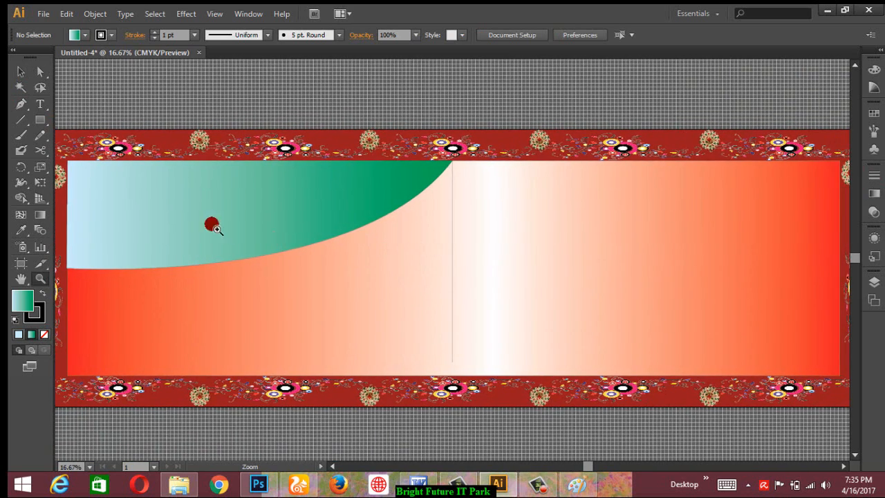
left_click(21, 72)
left_click(207, 232)
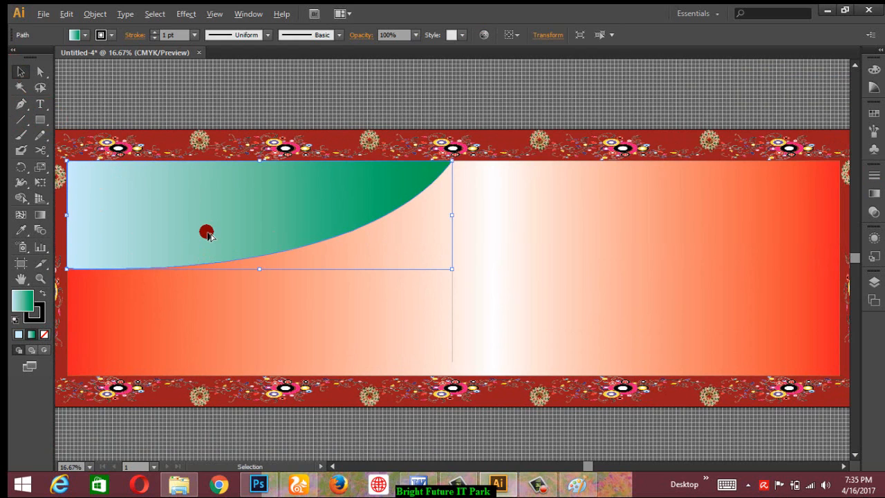
left_click_drag(206, 232, 596, 235)
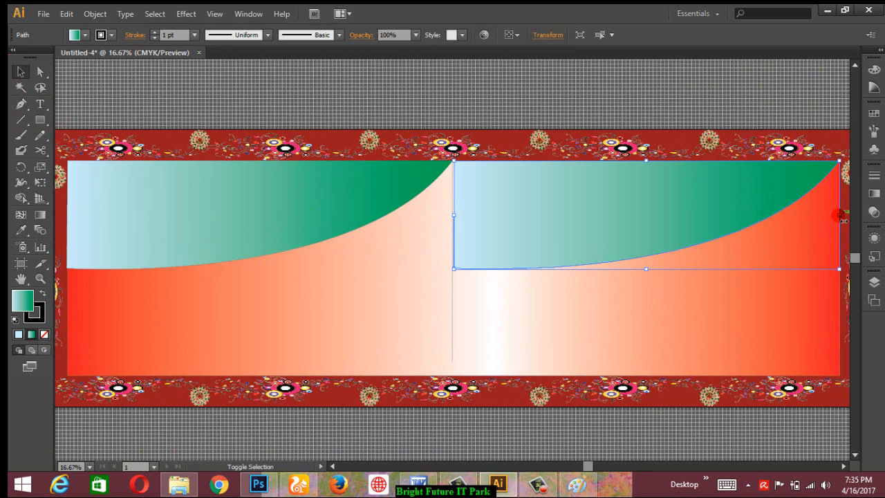
left_click_drag(842, 215, 454, 216)
left_click(483, 93)
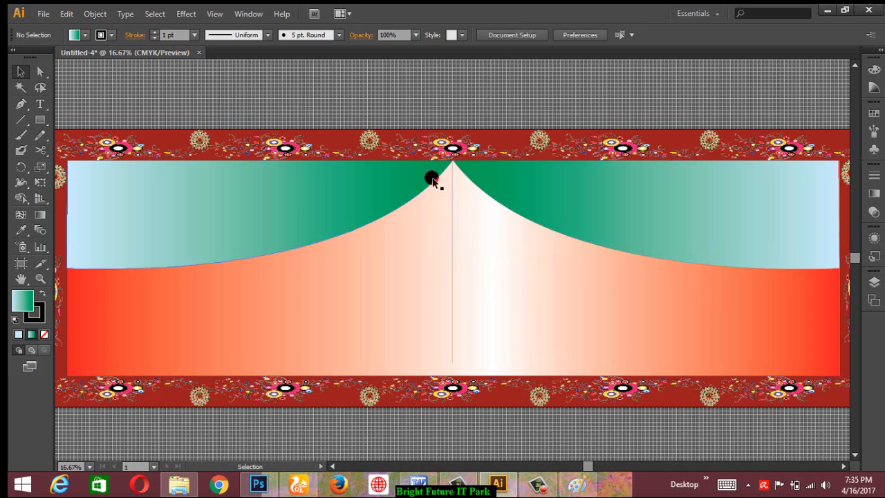
Place the Alpona + 3 image from the Naboborsho folder onto the left blue-green shape and close the folder
key("space")
mouse_move(504, 259)
left_mouse_down()
mouse_move(465, 254)
mouse_move(606, 302)
mouse_move(593, 320)
mouse_move(506, 274)
mouse_move(450, 277)
mouse_move(467, 286)
left_mouse_up()
key("space")
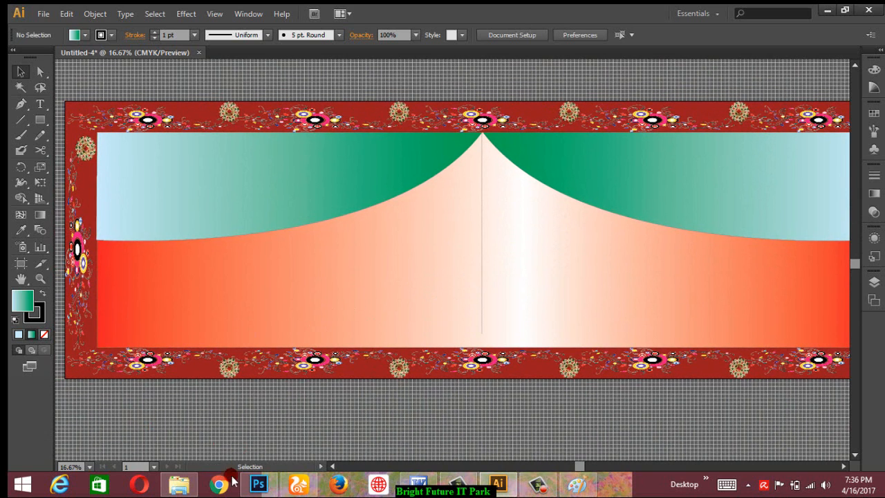
left_click(179, 485)
left_click(504, 197)
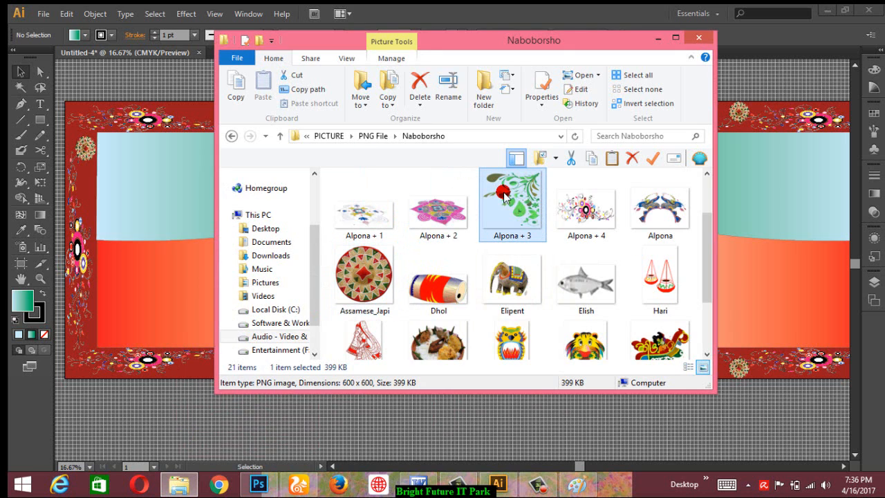
left_click_drag(520, 207, 164, 217)
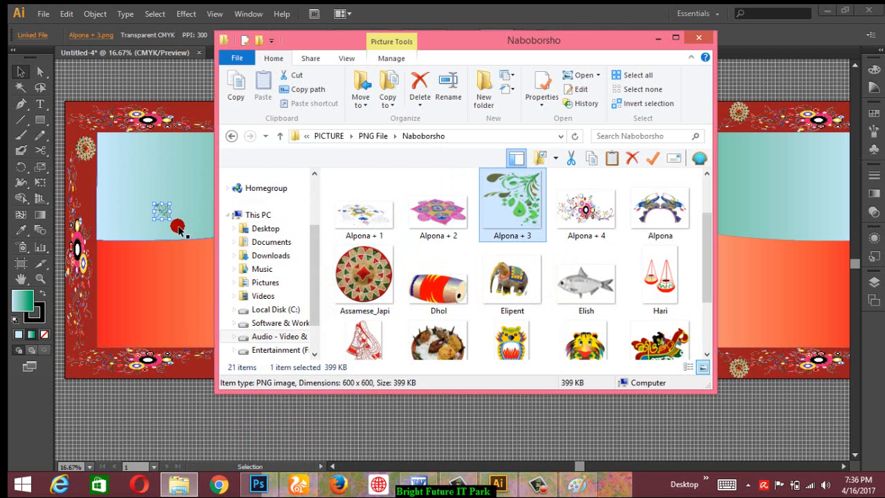
left_click(695, 37)
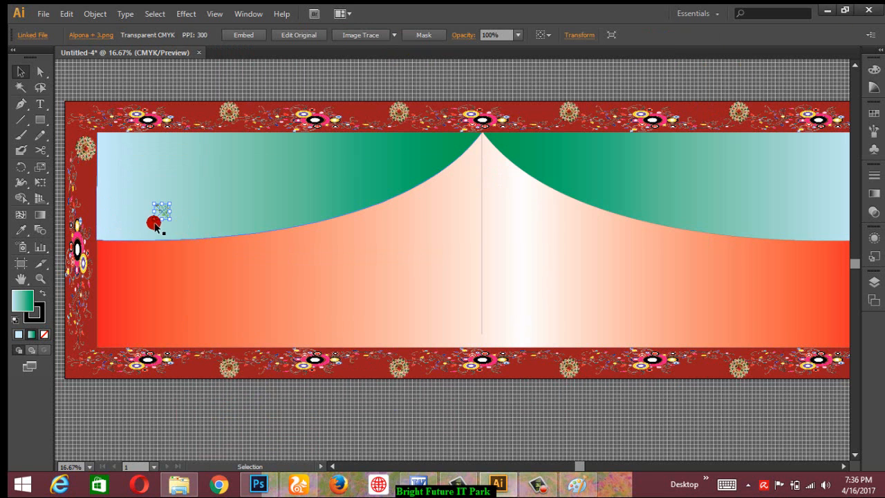
Enlarge the Alpona + 3 image and fit it into the outer end of the right blue-green shape
left_click_drag(174, 222, 226, 249)
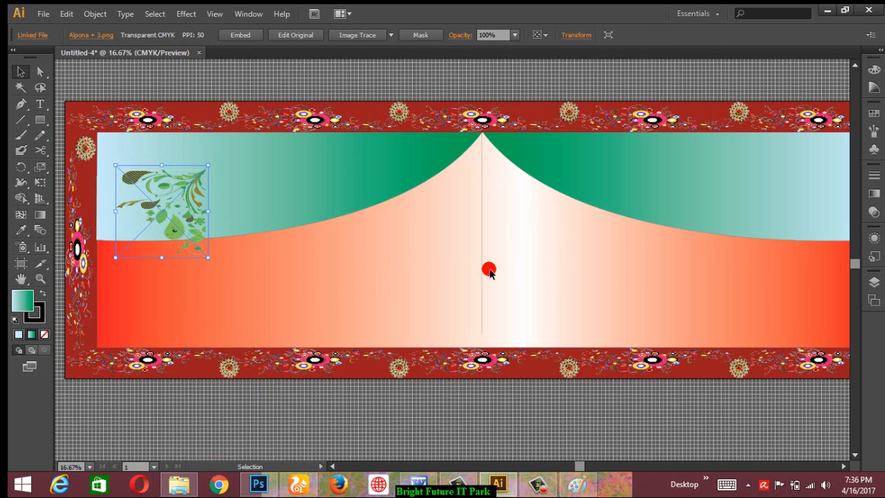
scroll(481, 280, "right", 3)
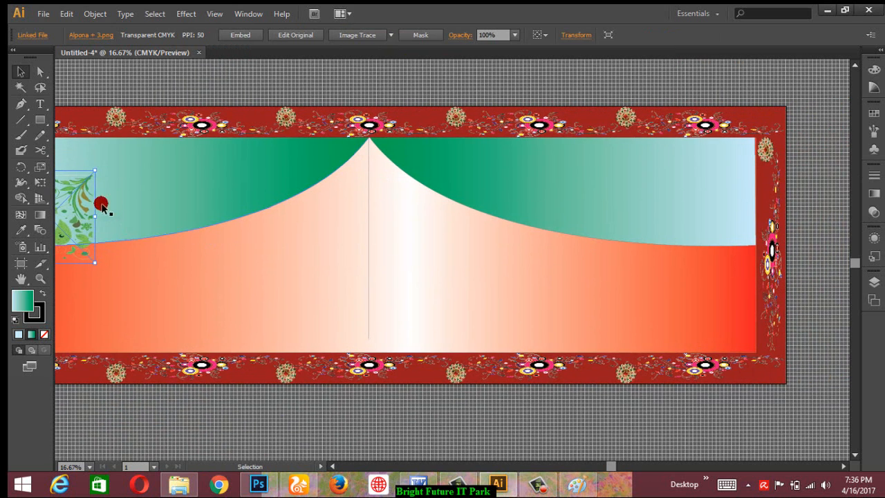
left_click_drag(81, 200, 737, 170)
left_click_drag(664, 230, 626, 251)
left_click_drag(706, 217, 705, 210)
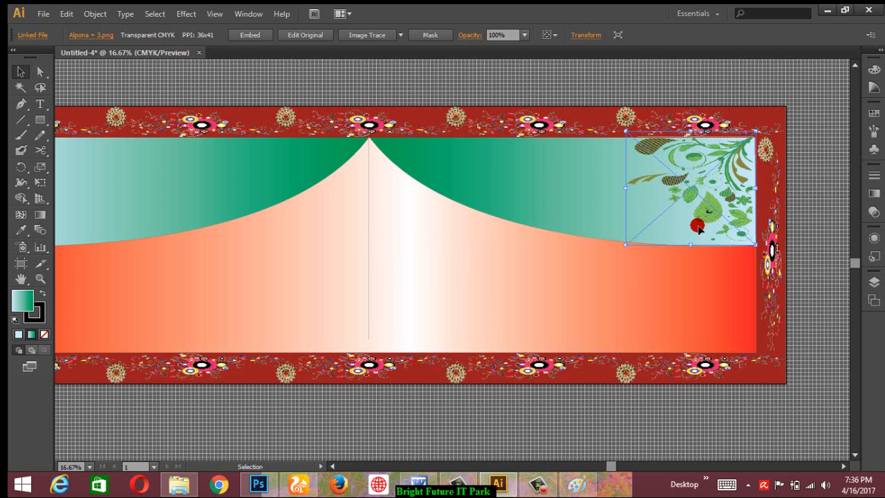
left_click(561, 220)
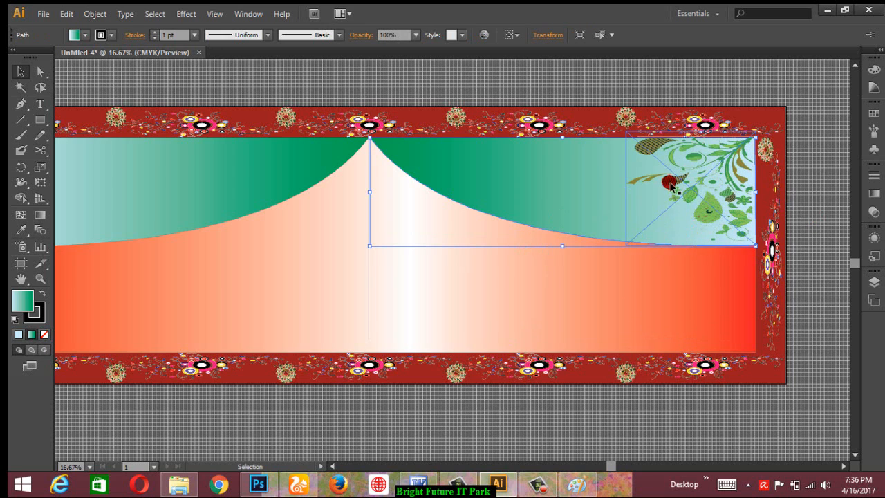
left_click(714, 213)
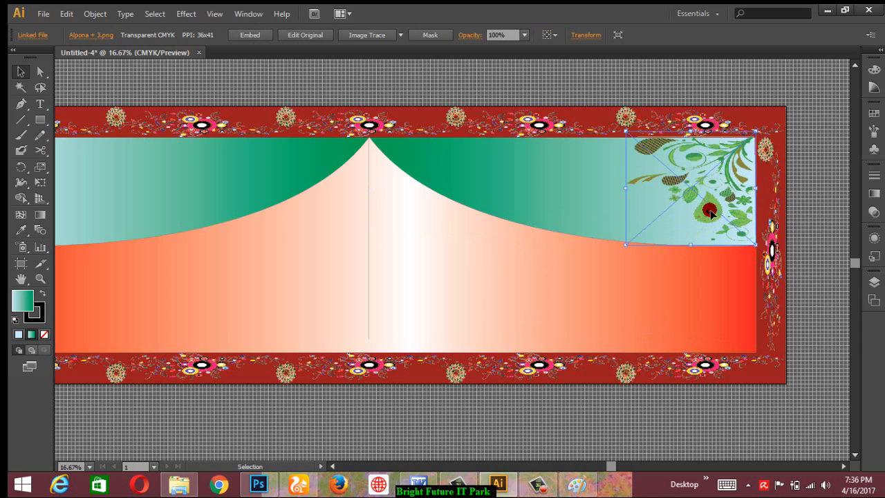
Copy the Alpona + 3 image to the outer end of the left blue-green shape and flip the copy horizontally
left_click_drag(711, 212, 233, 202)
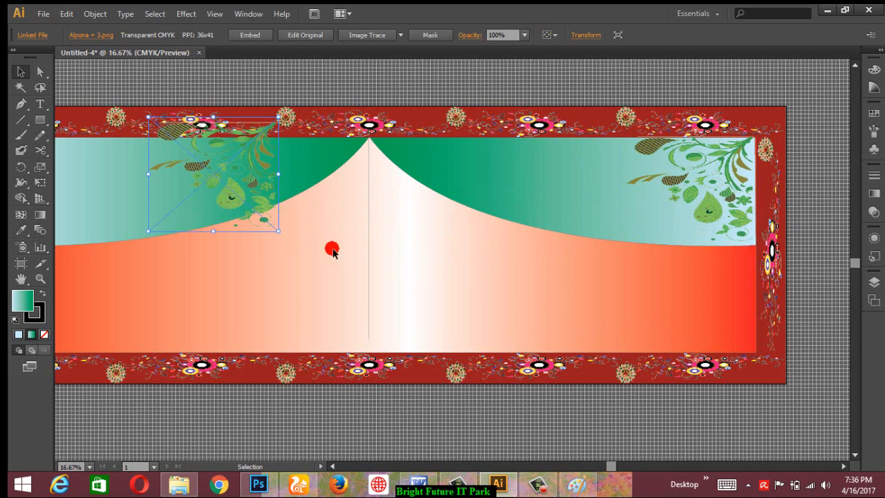
left_click_drag(291, 292, 724, 367)
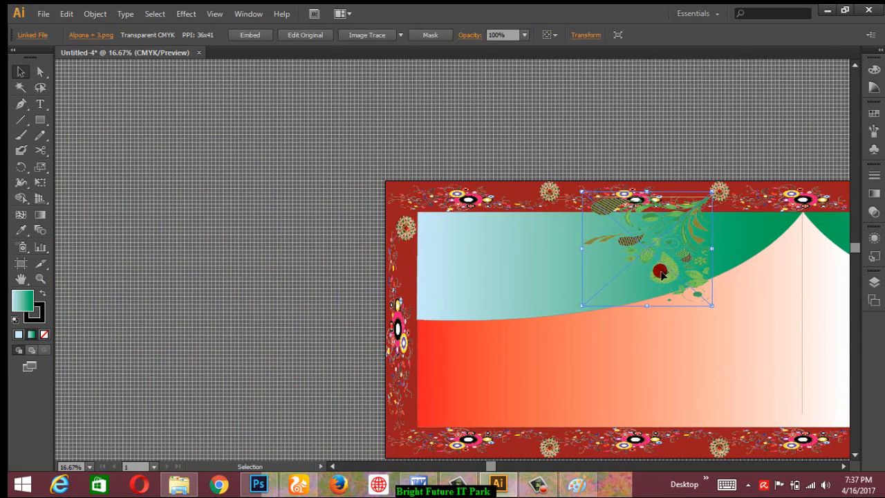
left_click_drag(661, 274, 500, 292)
right_click(500, 290)
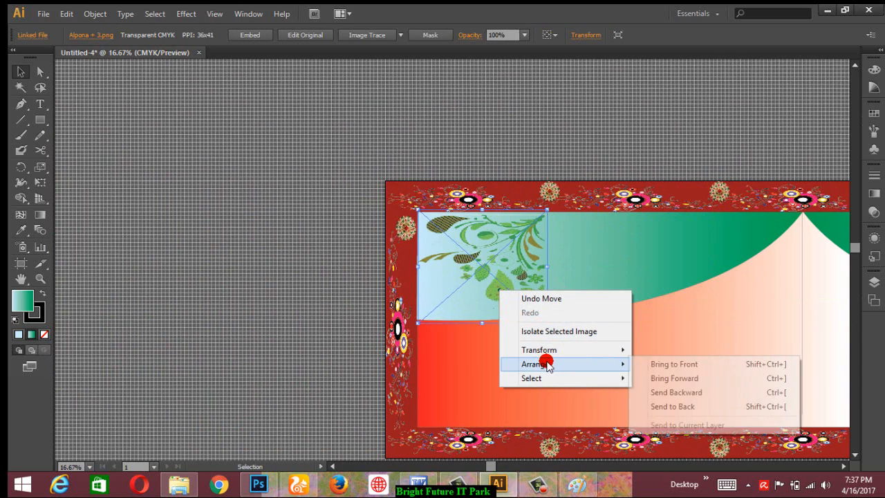
left_click(549, 265)
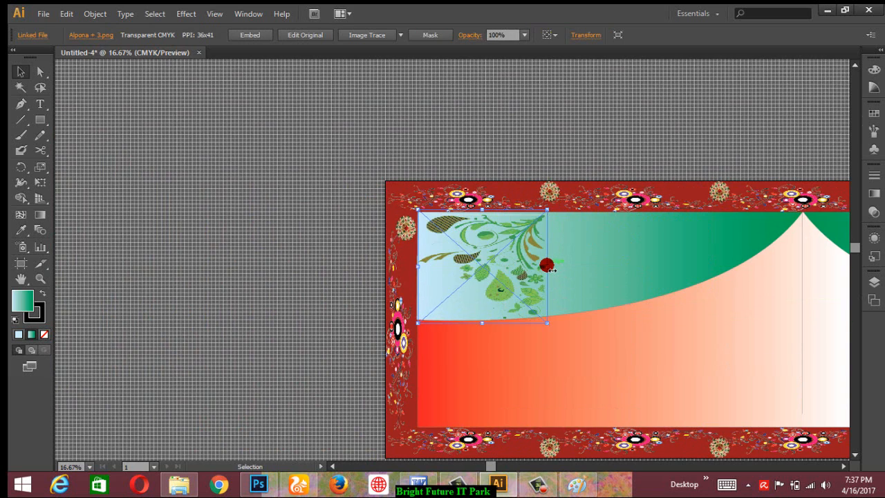
left_click_drag(546, 266, 419, 258)
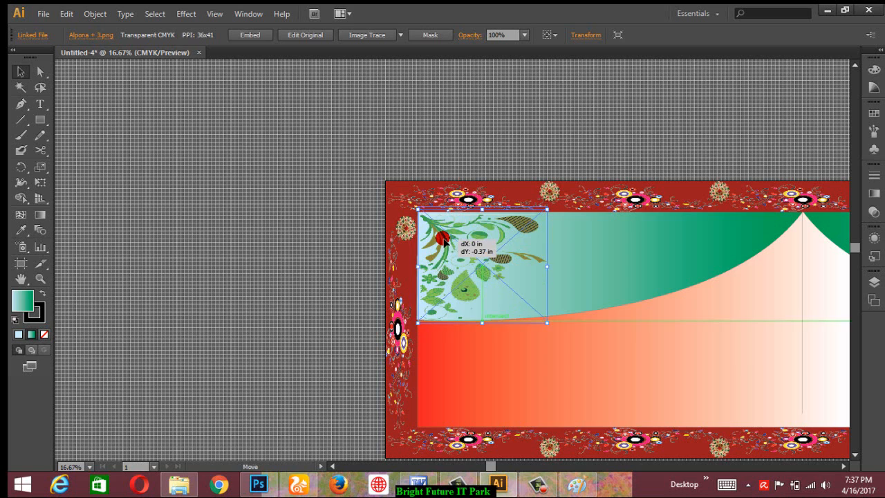
left_click(573, 160)
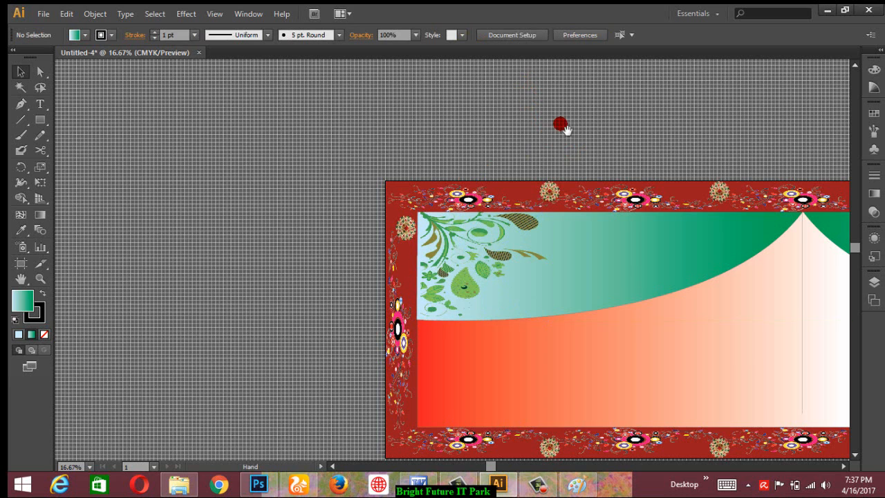
Place the Alpona + 1 image from the Naboborsho folder onto the left blue-green shape and minimize the folder window
left_click_drag(561, 124, 364, 128)
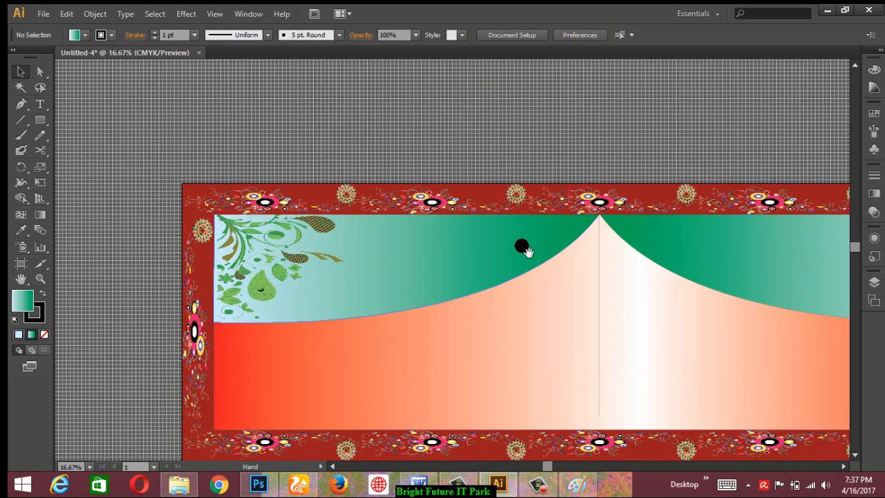
left_click_drag(524, 247, 438, 231)
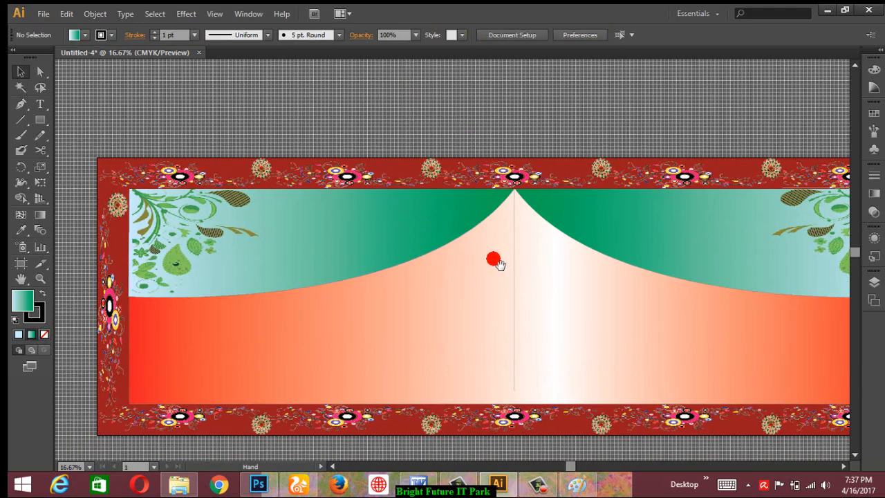
left_click_drag(498, 263, 438, 263)
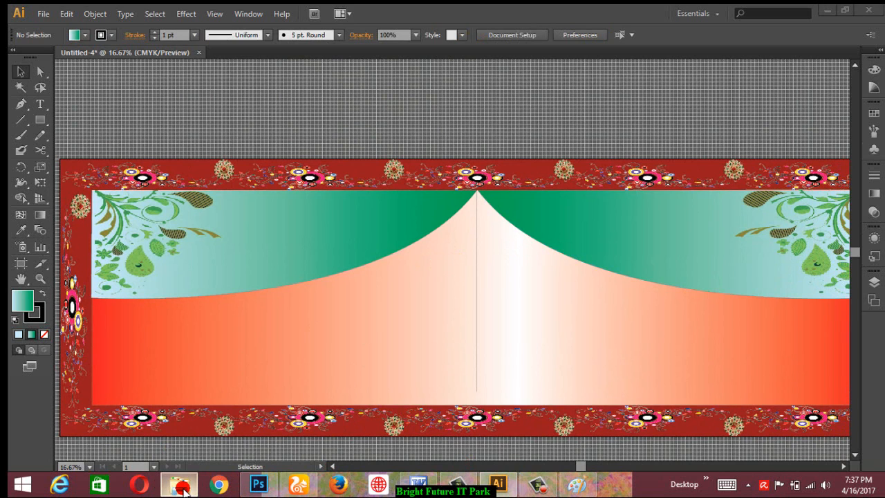
left_click(179, 484)
left_click(366, 216)
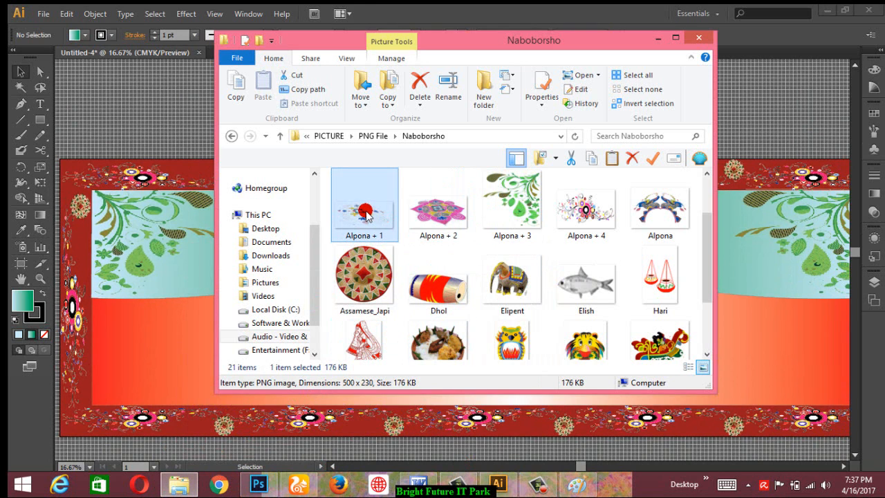
left_click_drag(367, 215, 201, 282)
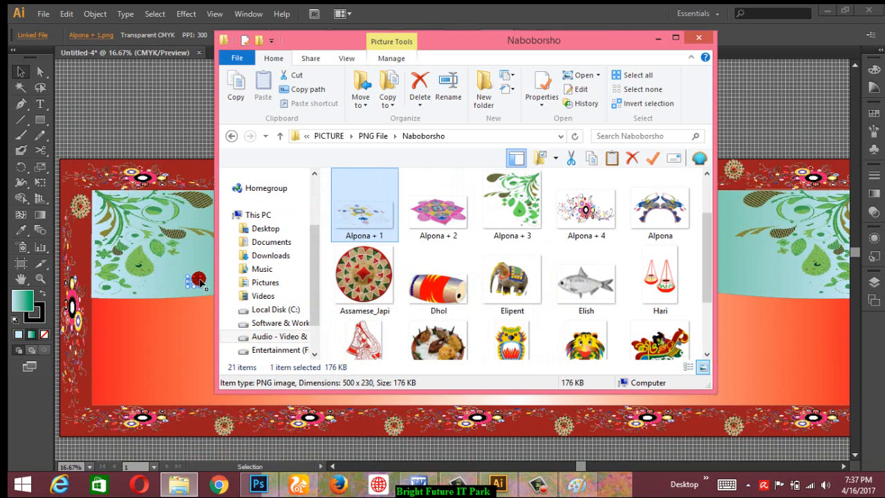
left_click(658, 38)
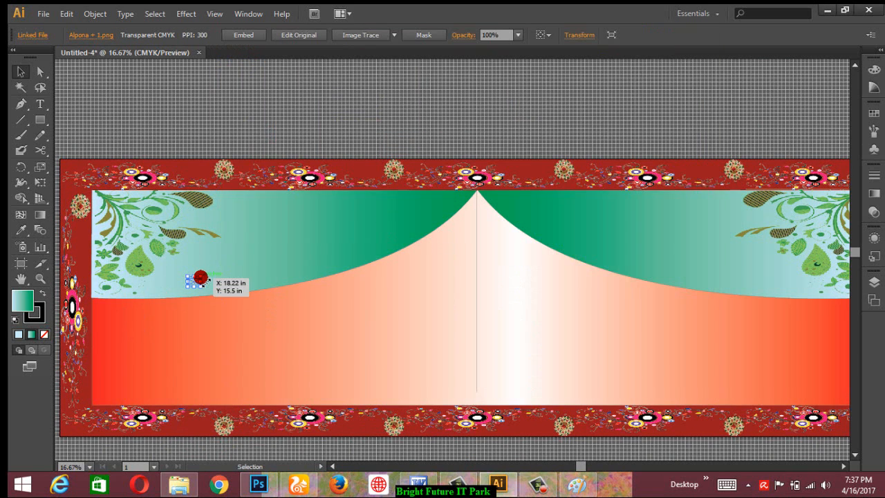
Enlarge the Alpona + 1 image and position it on the darker green part of the left curved shape
left_click_drag(201, 278, 323, 237)
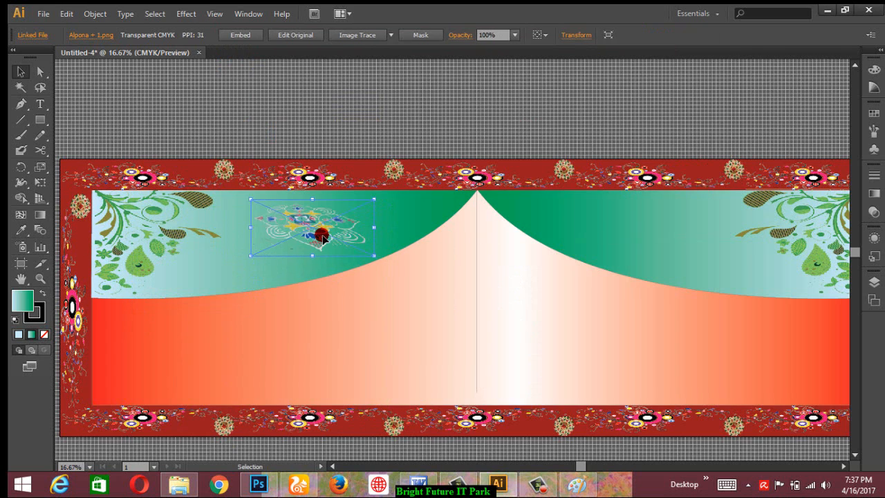
left_click_drag(373, 256, 392, 266, "alt+shift")
left_click_drag(318, 236, 347, 233)
left_click(349, 233, "shift")
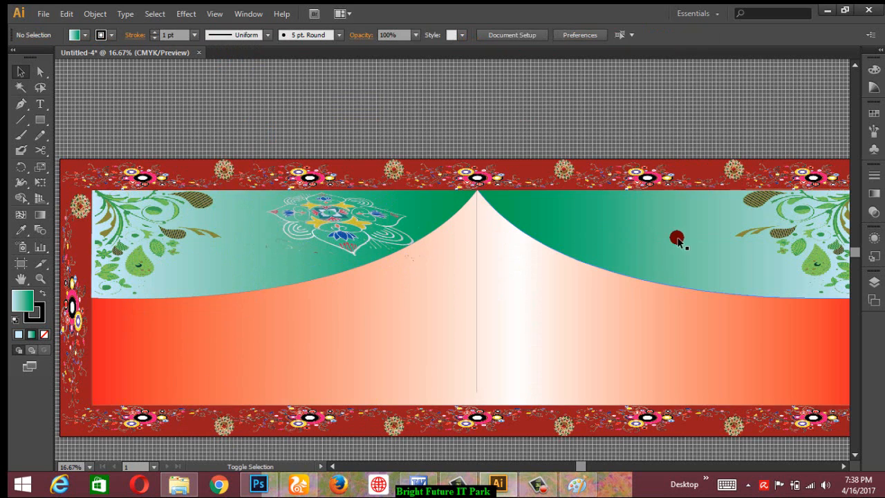
Copy the Alpona + 1 image onto the right curved shape, flip it horizontally and position it to mirror the original
left_click(352, 238)
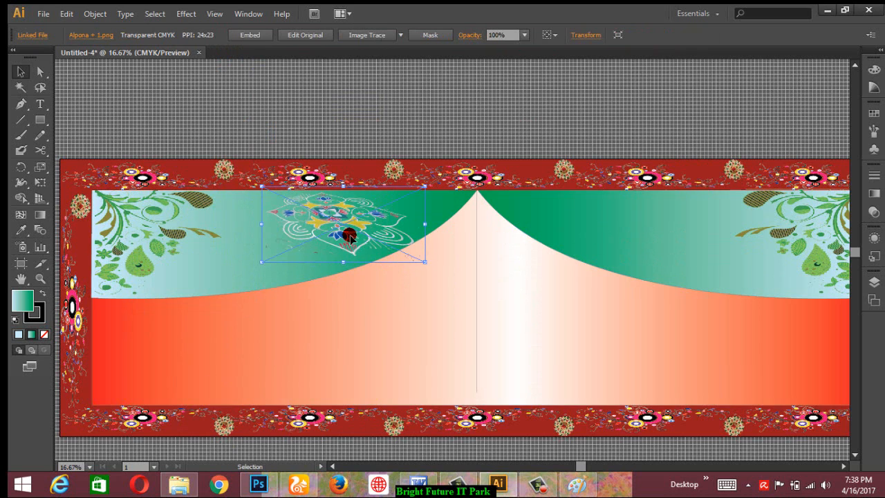
left_click_drag(348, 237, 645, 236, "alt+shift")
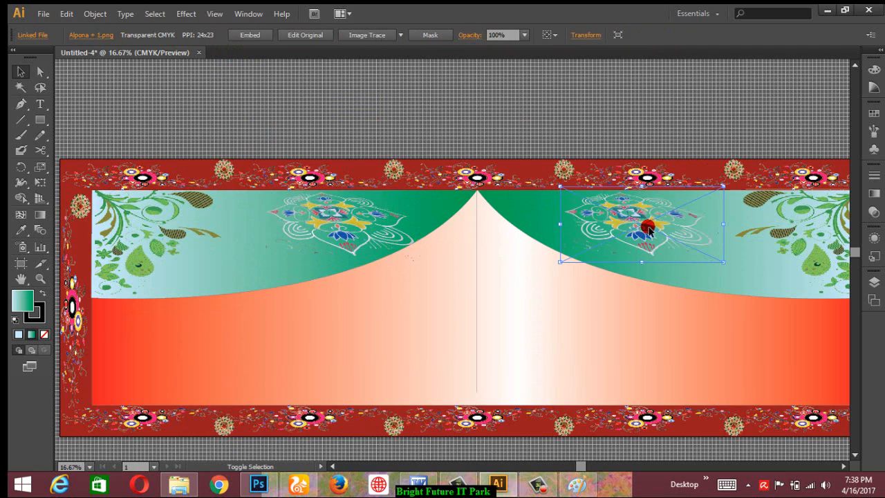
left_click_drag(655, 223, 571, 225)
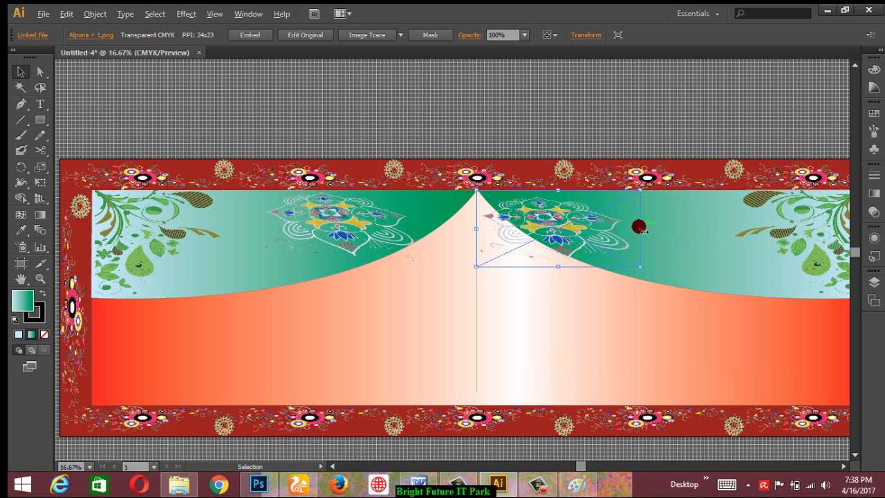
left_click_drag(639, 227, 478, 225)
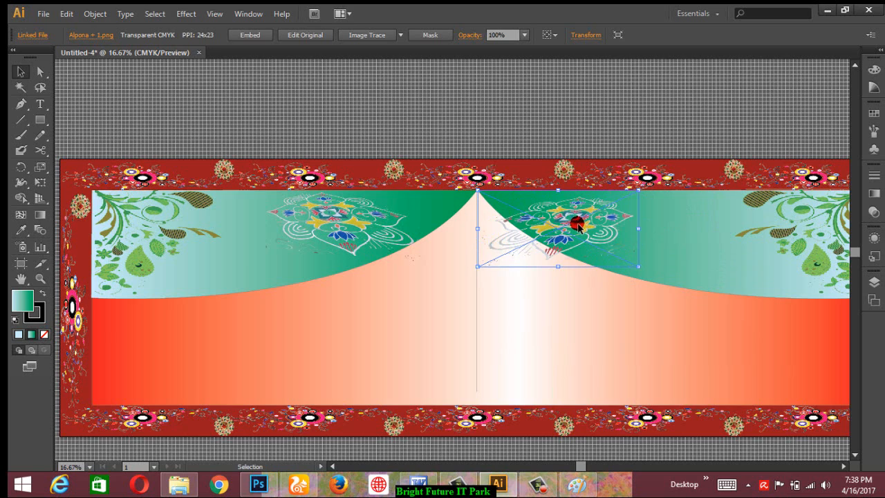
left_click_drag(578, 224, 634, 218)
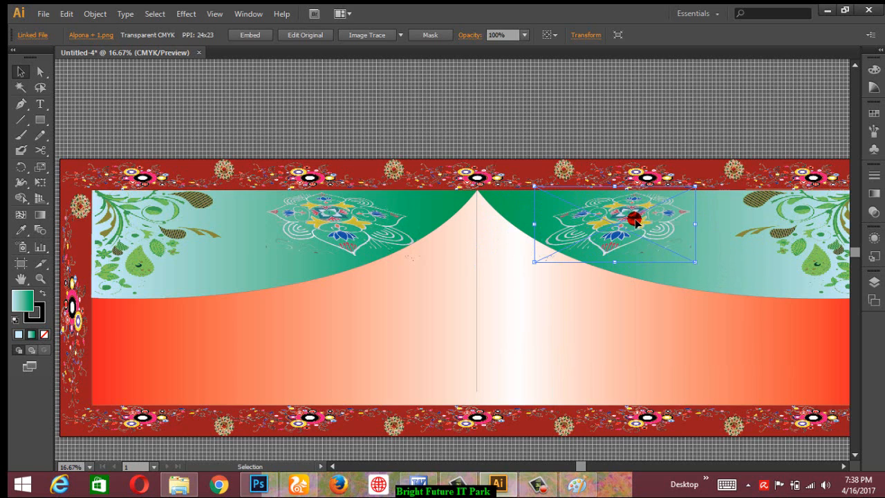
key("Left")
key("Left")
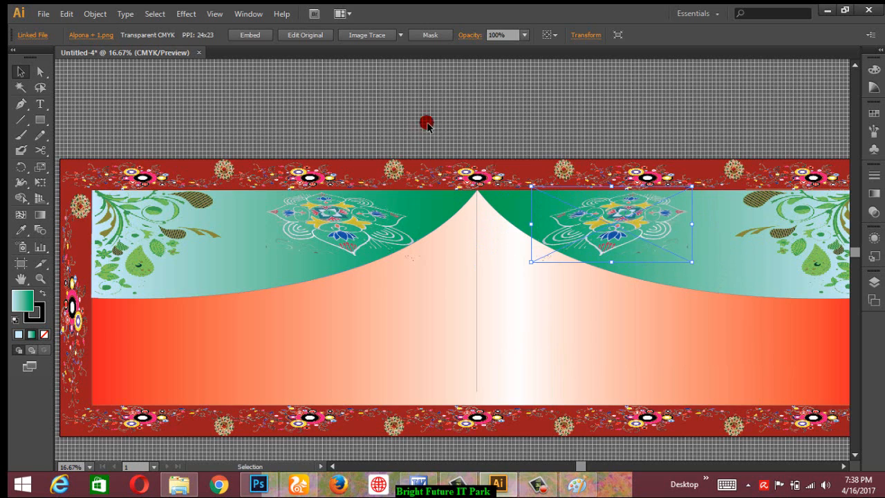
left_click(486, 145)
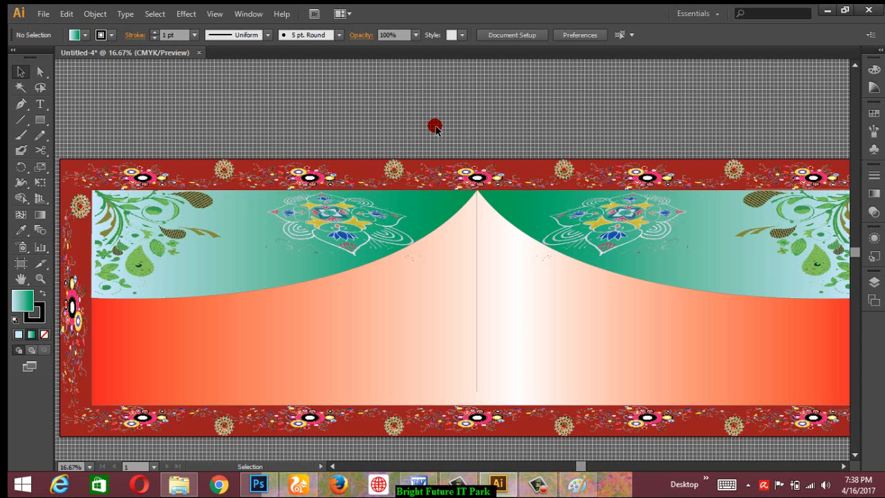
Place the Pecha image on the left curved shape and the Tiger image on the panel's right end from the Naboborsho folder
left_click_drag(510, 118, 398, 99)
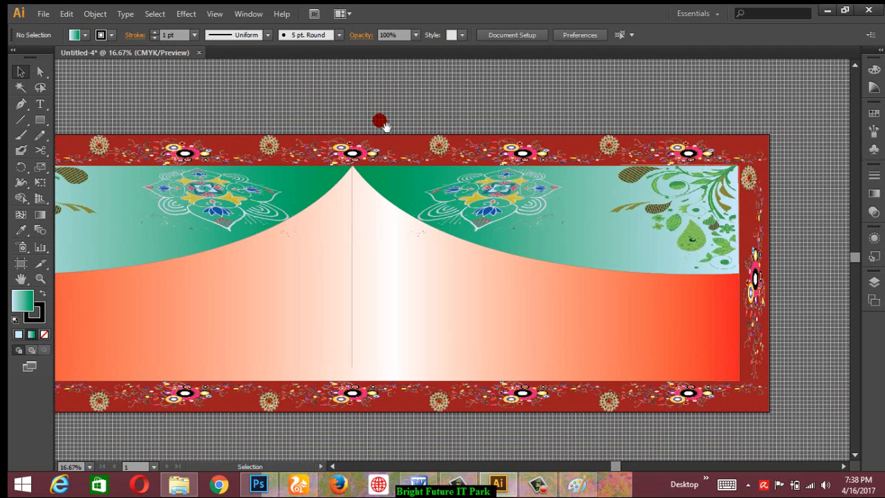
left_click_drag(380, 123, 385, 103)
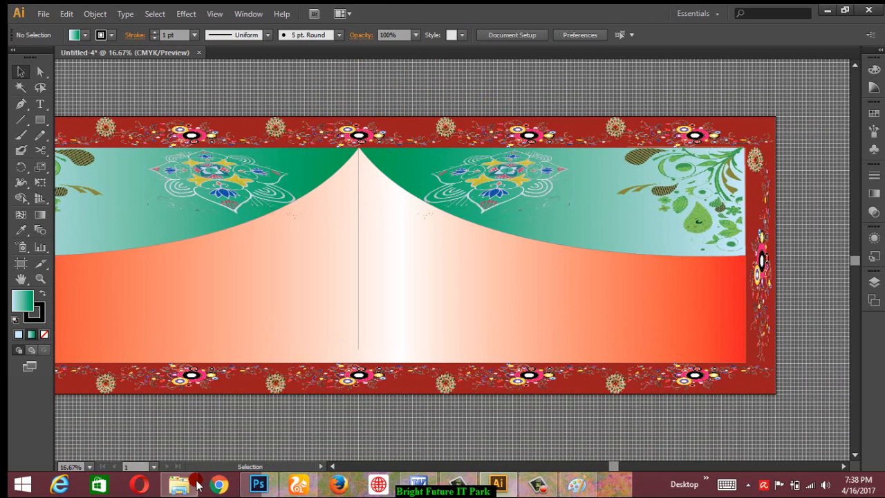
left_click(197, 484)
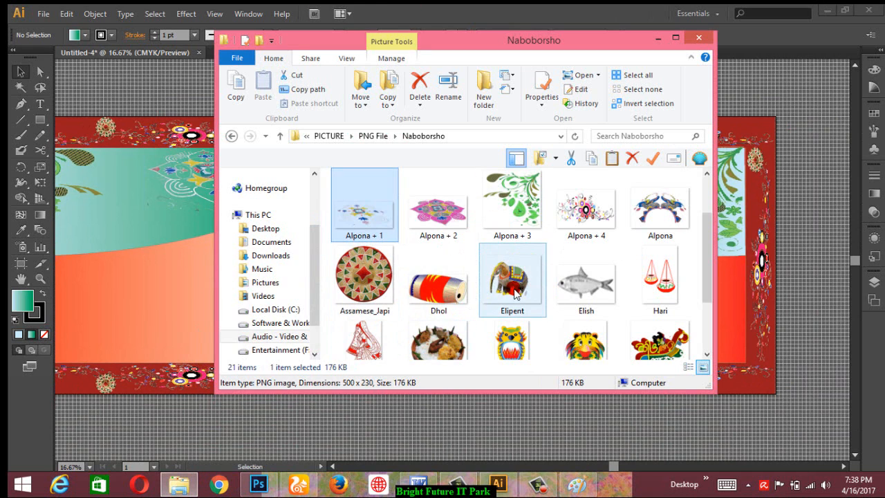
left_click(513, 294)
left_click(512, 344)
left_click_drag(518, 334, 139, 217)
left_click_drag(586, 323, 736, 296)
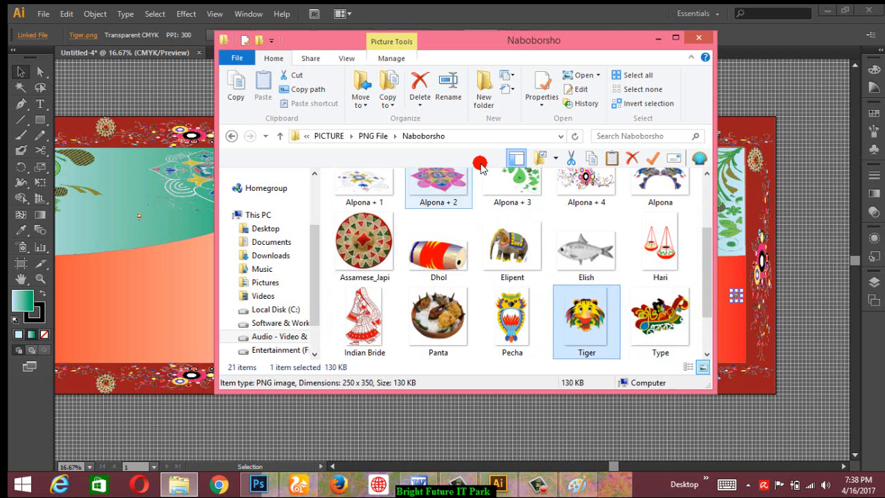
left_click(658, 38)
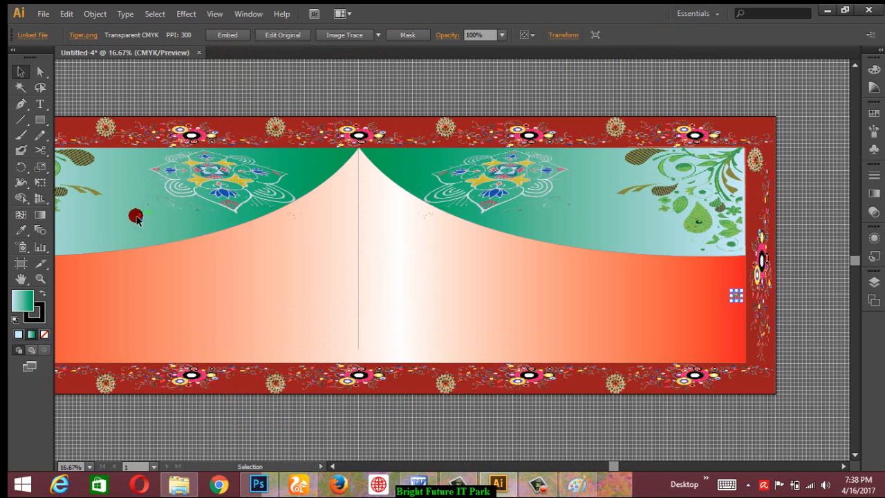
Enlarge the Pecha owl image and position it between the leaf ornament and the Alpona + 1 motif on the left shape
left_click(138, 216)
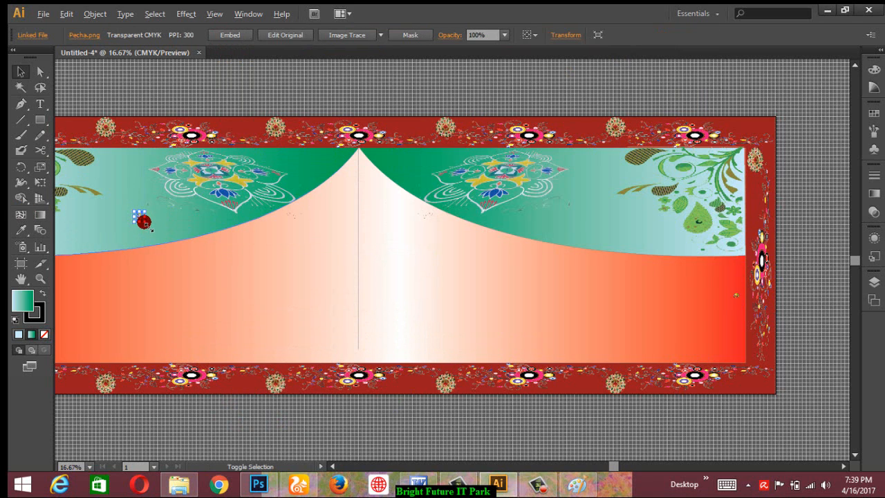
left_click_drag(150, 226, 153, 181)
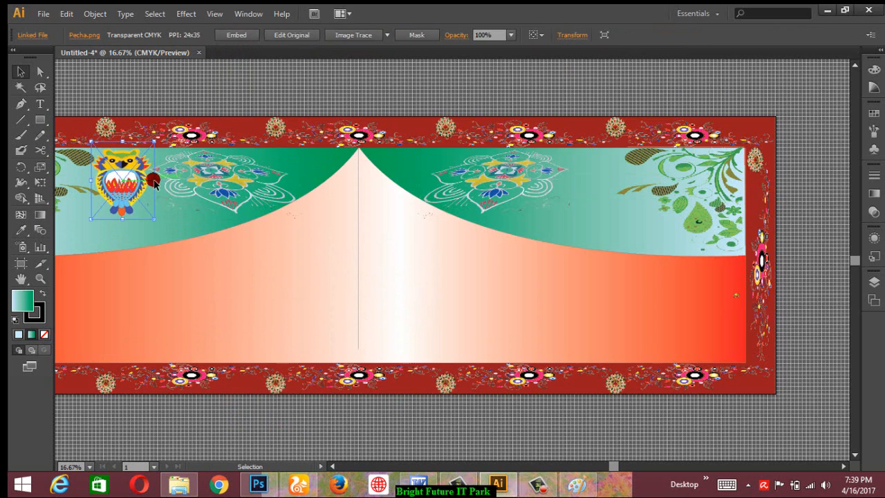
left_click(336, 274)
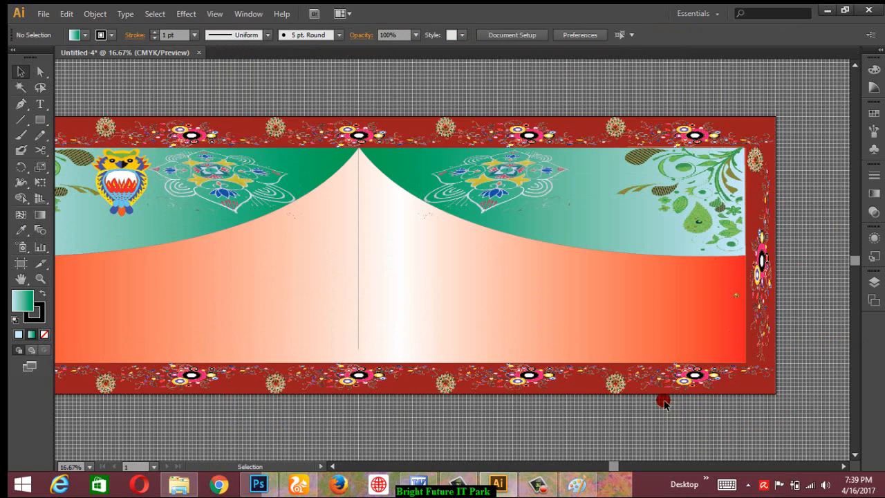
Enlarge the Tiger image and position it between the leaf ornament and the Alpona + 1 motif on the right curved shape
left_click_drag(737, 299, 599, 315)
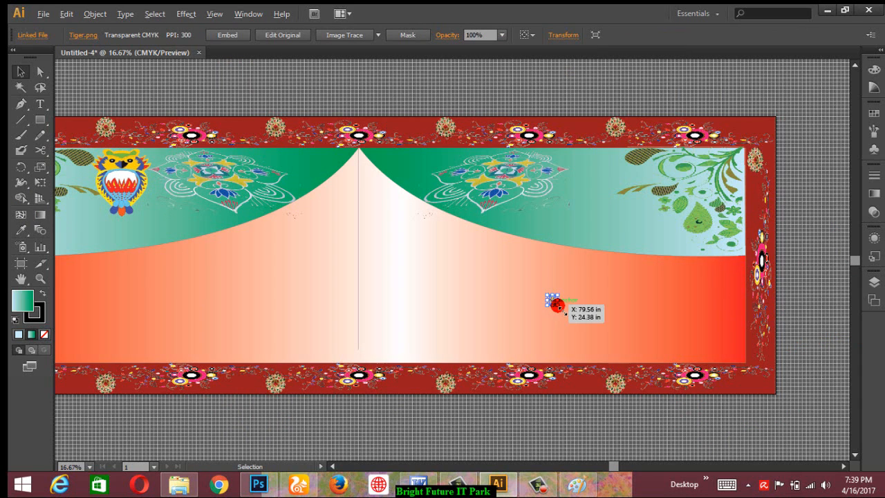
left_click_drag(557, 305, 581, 339)
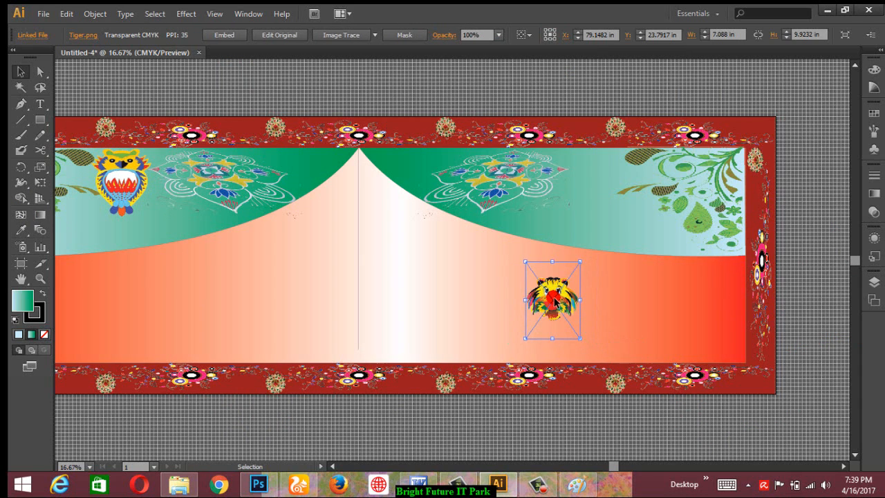
left_click_drag(556, 301, 601, 174)
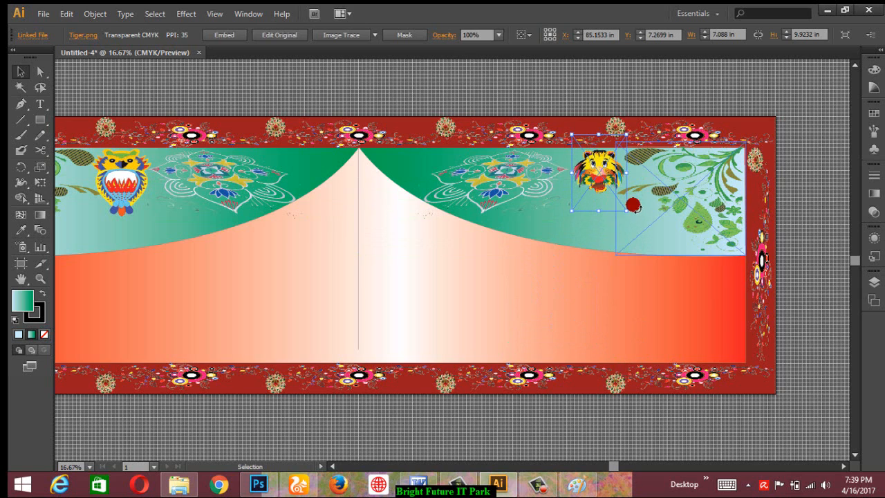
left_click_drag(628, 212, 637, 219)
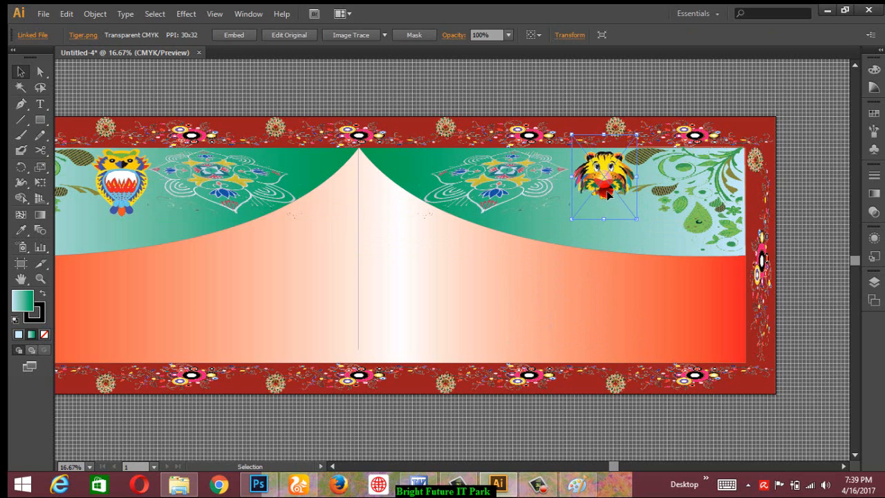
left_click(563, 212)
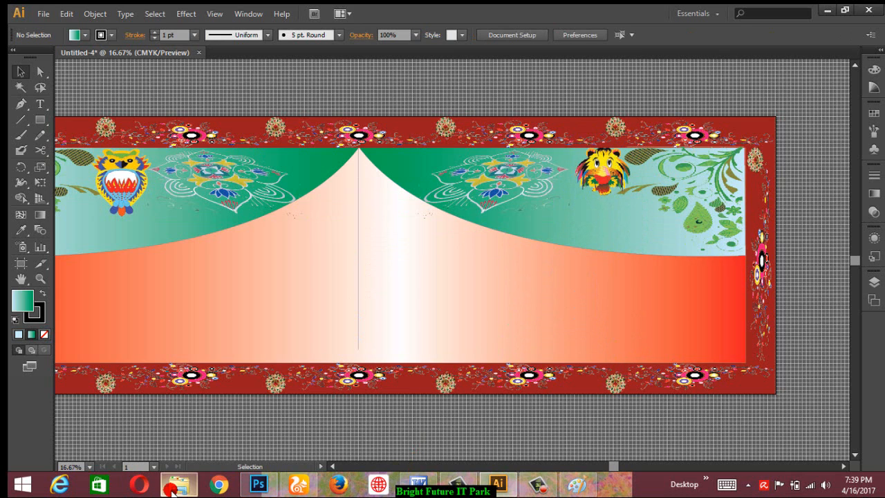
Place the Dhol image on the left curved shape and the Elipent image at the panel's right end from the Naboborsho folder
mouse_move(180, 485)
left_click(227, 440)
left_click_drag(448, 250, 140, 233)
mouse_move(510, 249)
left_mouse_down()
mouse_move(754, 289)
mouse_move(725, 314)
mouse_move(731, 303)
left_mouse_up()
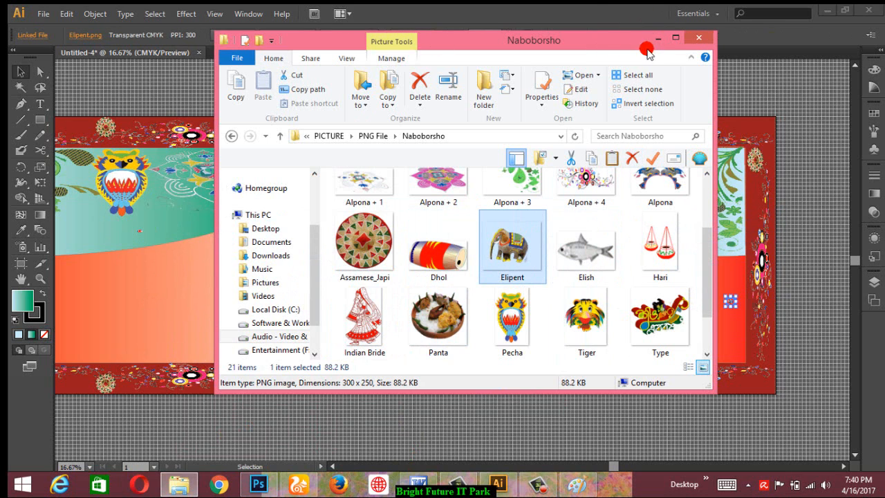
left_click(657, 38)
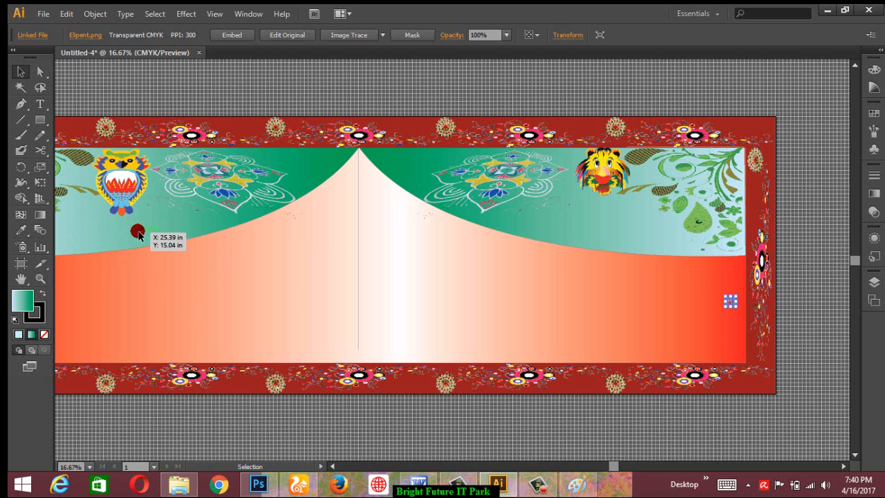
Enlarge the Dhol drum image, tilt it counterclockwise and position it below the owl along the left shape's lower curve
left_click(137, 231)
left_click_drag(207, 309, 309, 336)
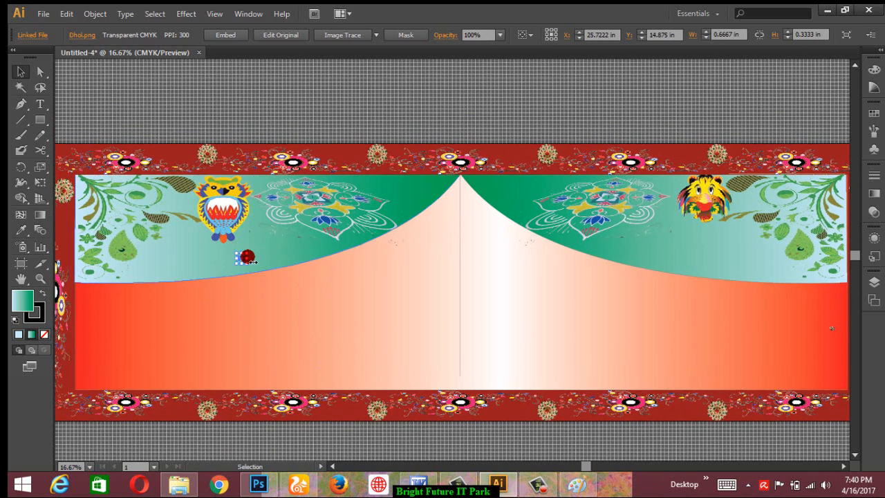
left_click_drag(249, 259, 196, 276)
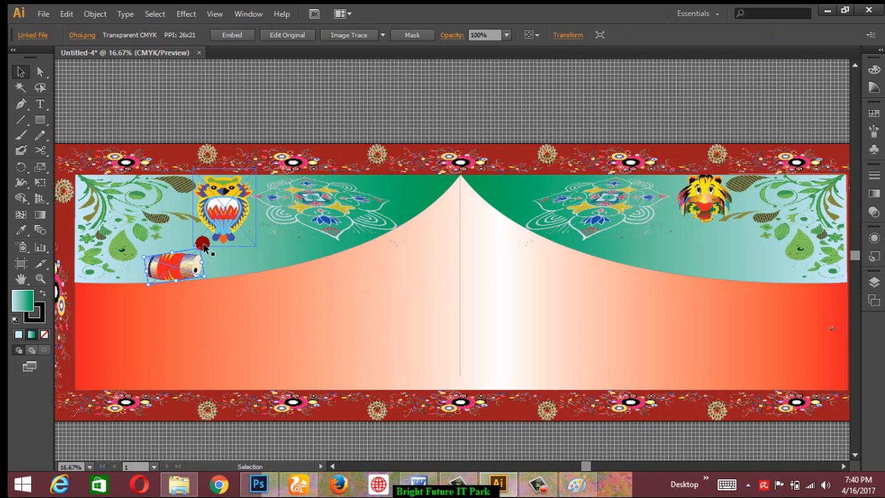
mouse_move(210, 248)
left_mouse_down()
mouse_move(208, 255)
mouse_move(214, 252)
mouse_move(200, 236)
left_mouse_up()
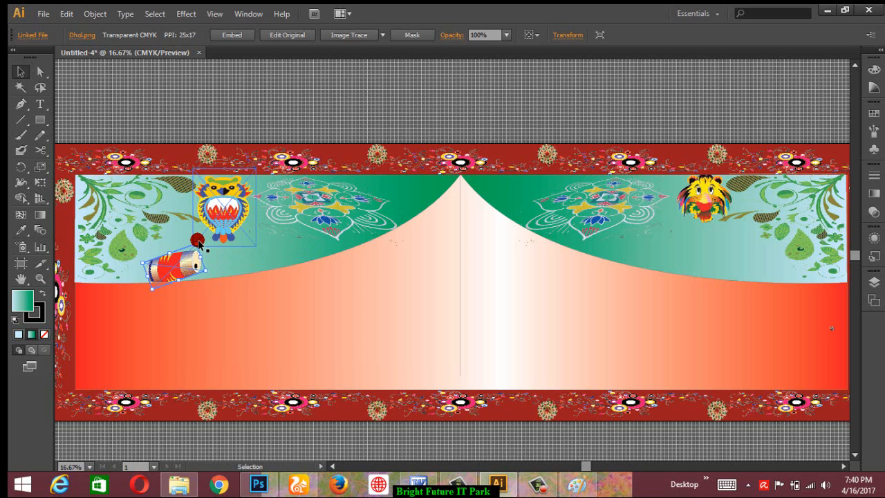
left_click_drag(198, 243, 212, 242)
left_click(322, 112)
Enlarge the Elipent elephant image and position it below the tiger on the right curved shape
scroll(381, 307, "right", 5)
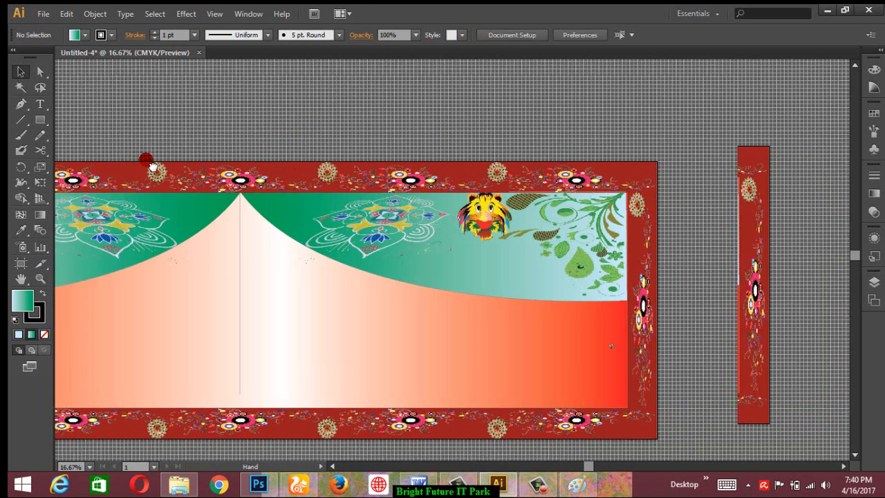
left_click(527, 354)
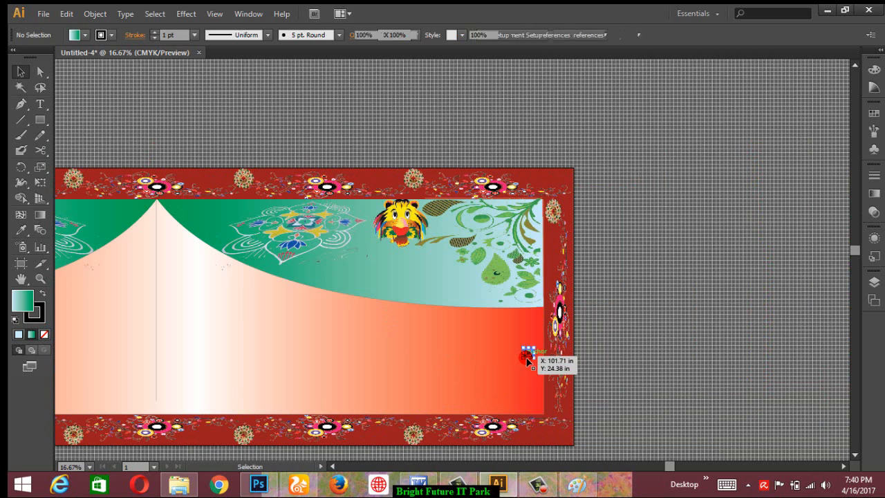
left_click_drag(523, 349, 483, 326)
left_click_drag(536, 362, 436, 307)
left_click(304, 353)
left_click_drag(304, 353, 587, 352)
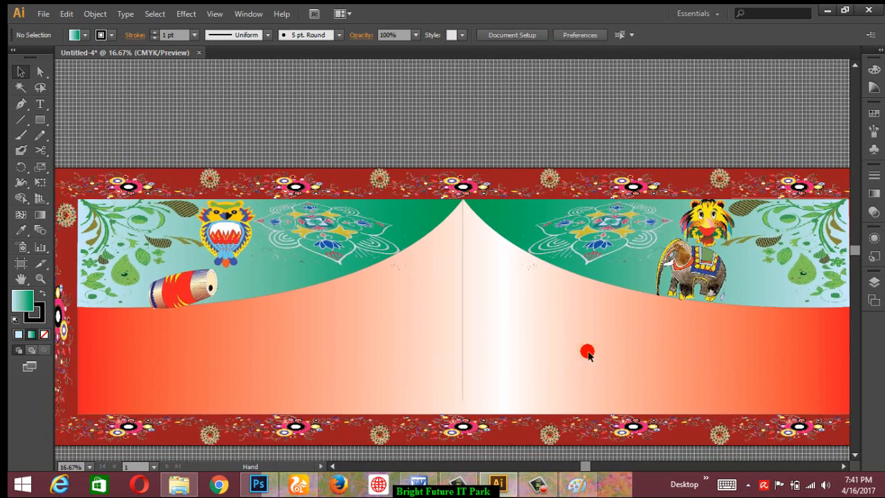
Place the Alpona image from the Naboborsho folder and enlarge it into a large arch centred above the bottom border
left_click(179, 484)
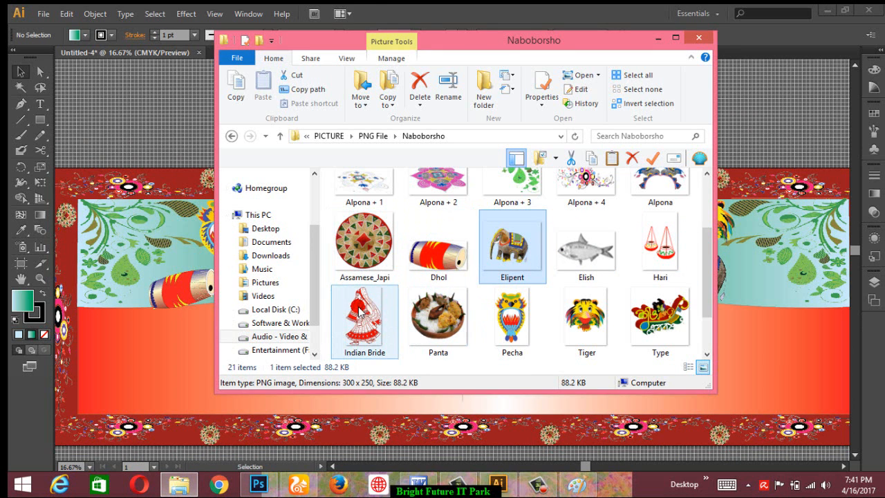
left_click(662, 192)
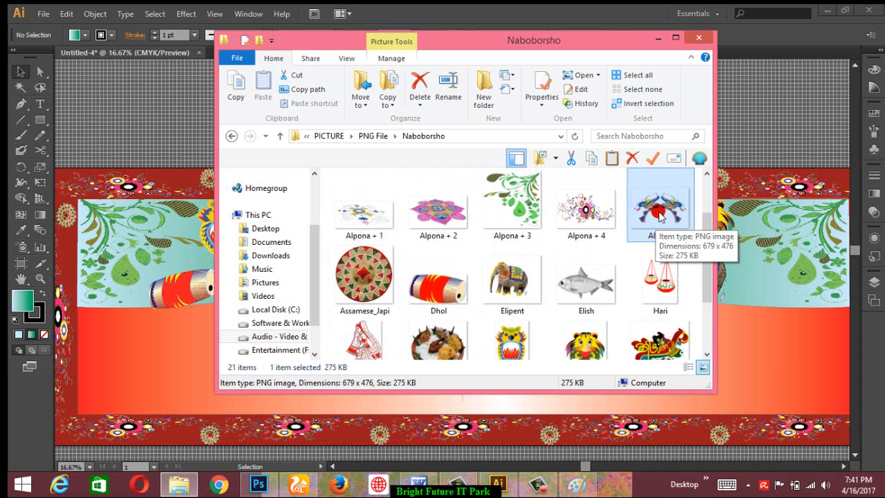
left_click_drag(662, 217, 798, 387)
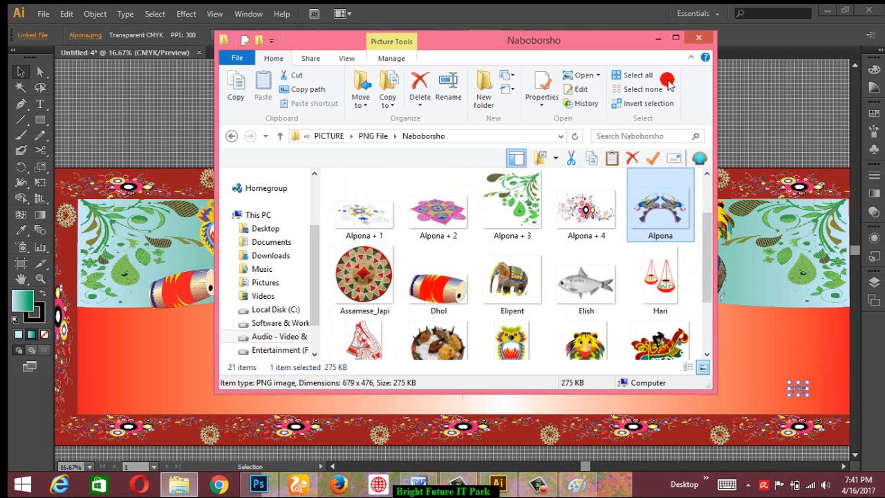
left_click(656, 37)
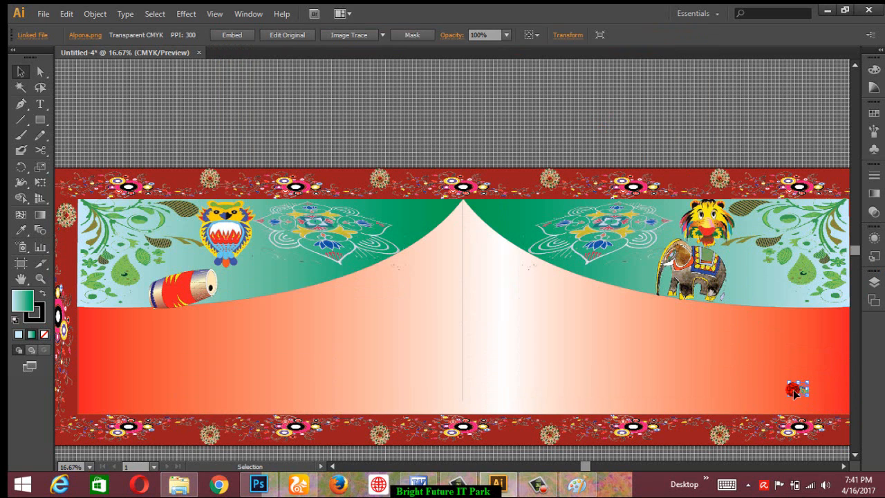
left_click_drag(796, 392, 620, 439)
left_click(490, 332)
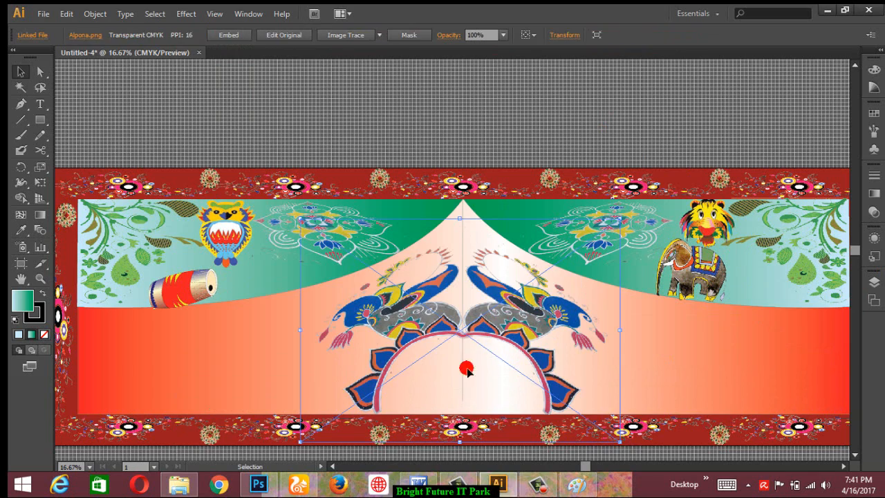
Trace the left half of the Alpona arch's inner edge with the Pen tool, from the bottom border to the centre notch
key("z")
left_click(466, 363)
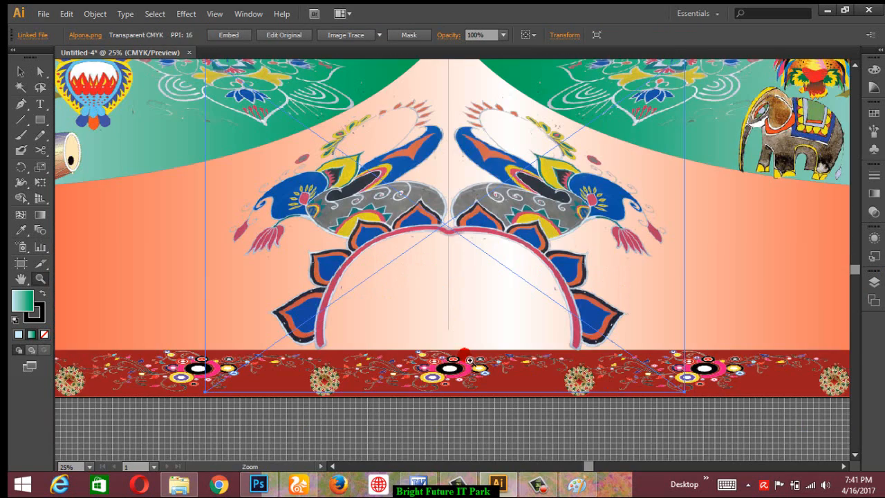
left_click(464, 332)
left_click_drag(476, 299, 484, 377)
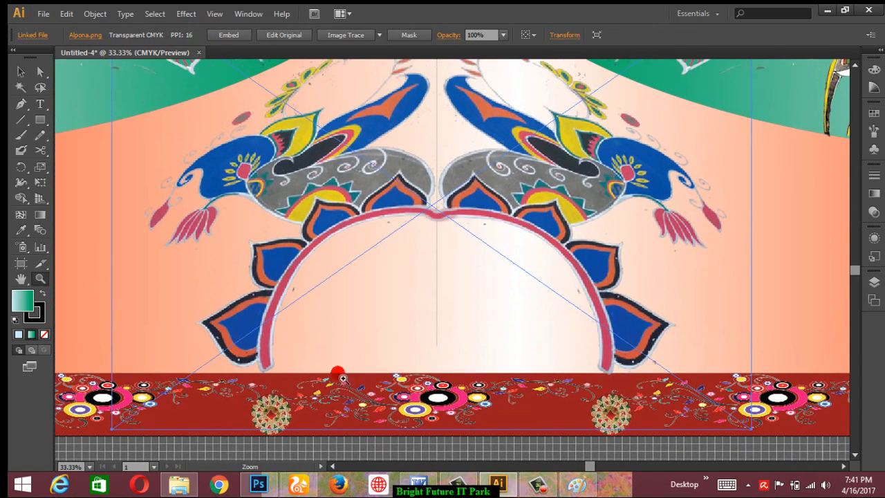
left_click(22, 102)
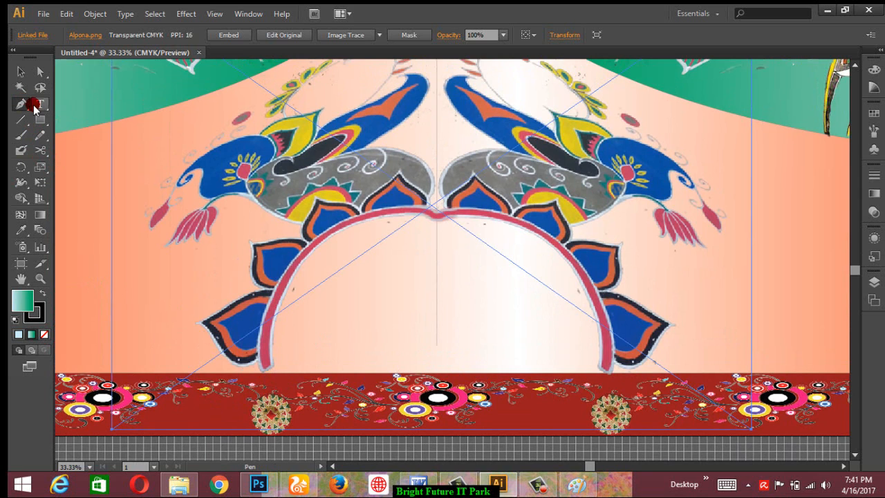
left_click(20, 72)
left_click(66, 215)
left_click(21, 104)
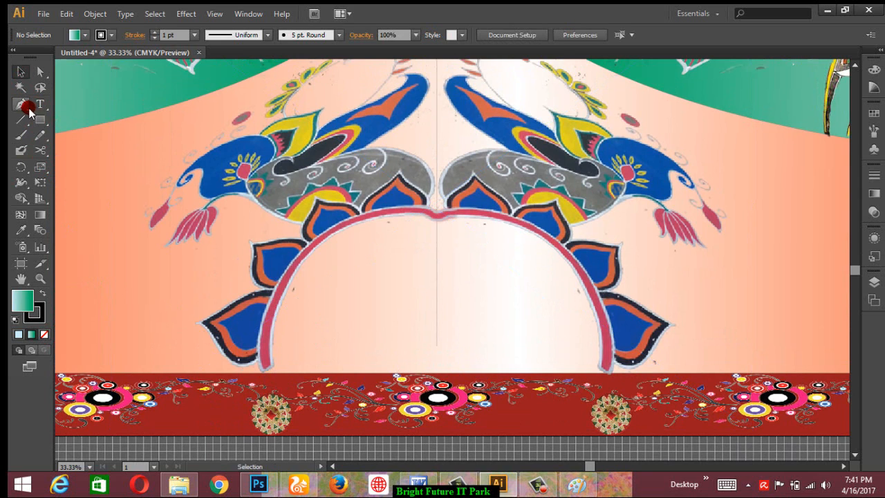
left_click(269, 377)
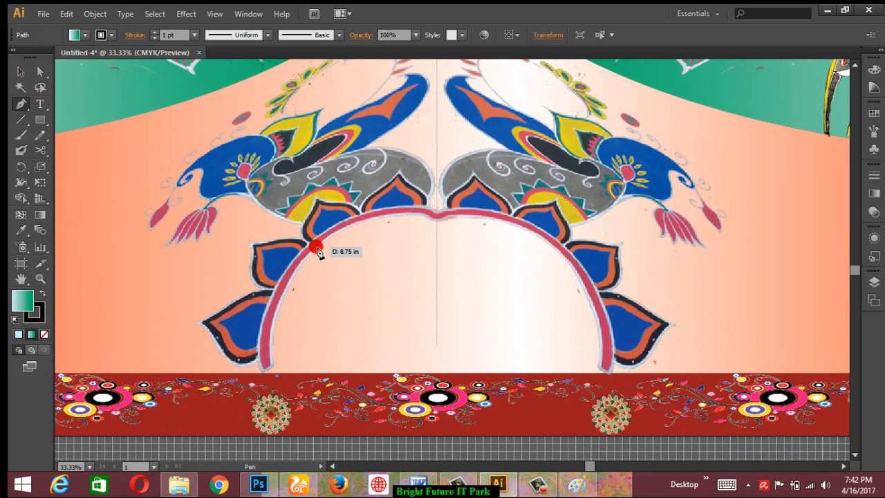
left_click_drag(334, 232, 419, 158)
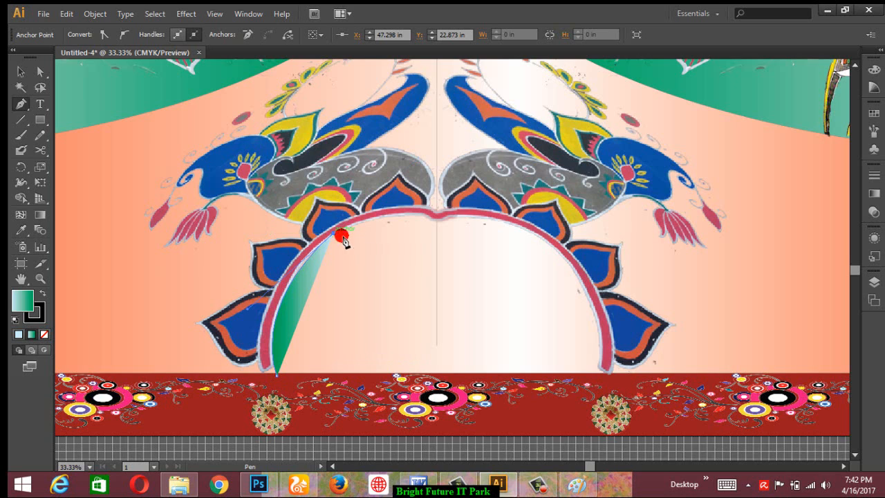
left_click(436, 222)
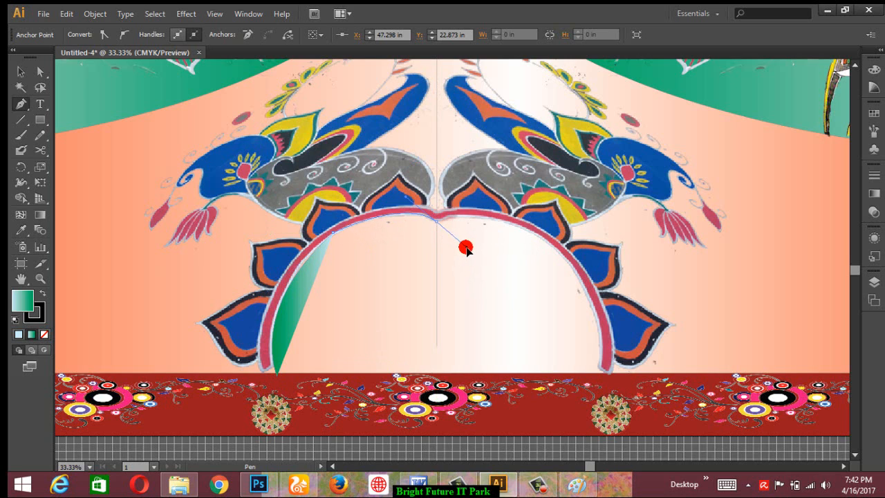
left_click_drag(467, 247, 466, 247)
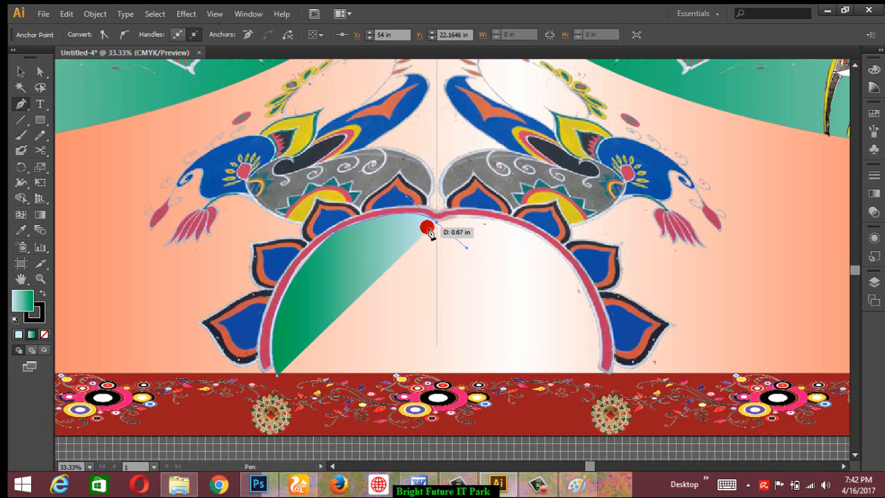
left_click(437, 223)
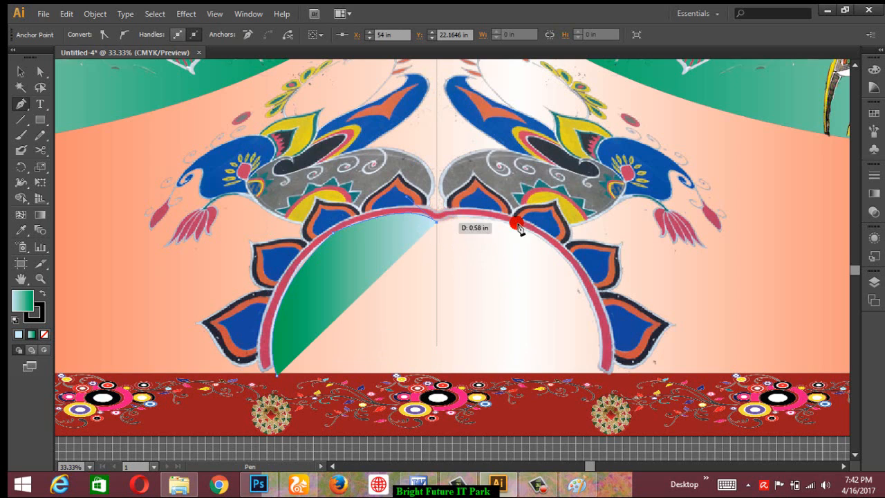
Continue the path along the right half of the arch's inner edge down to the bottom border, redoing the last curve, and close the shape
left_click_drag(531, 237, 581, 412)
left_click(530, 231)
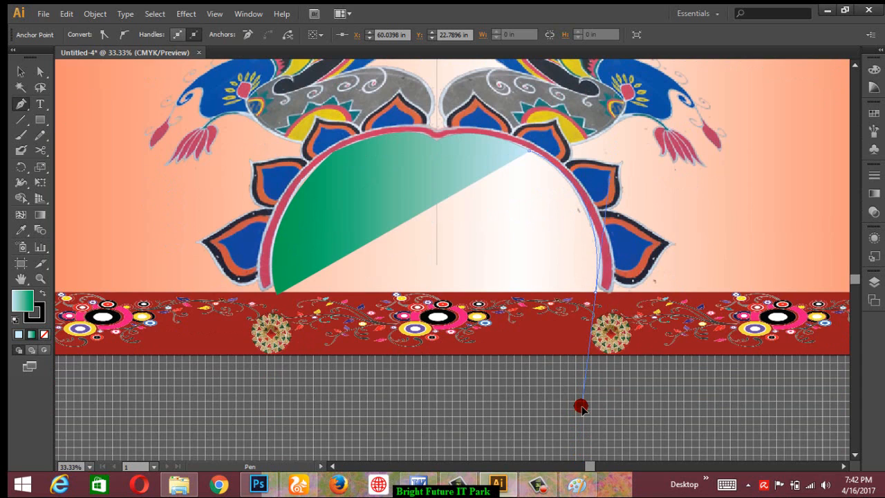
left_click_drag(581, 408, 581, 407)
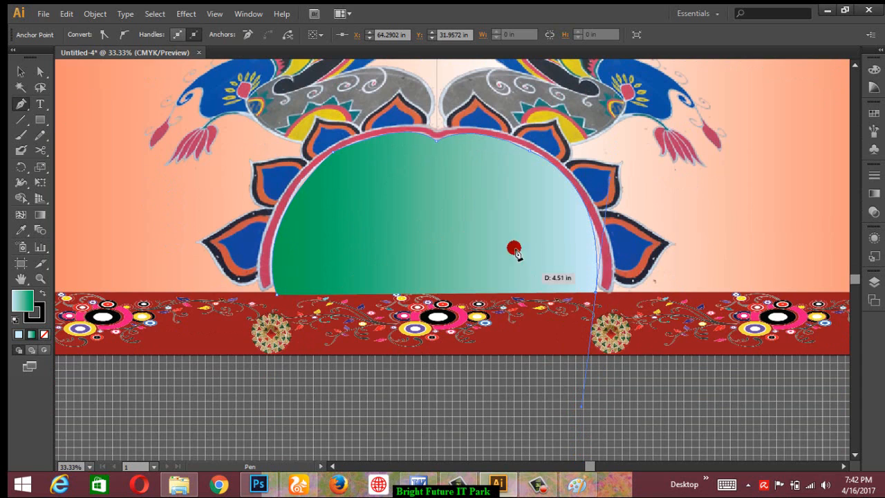
key("ctrl")
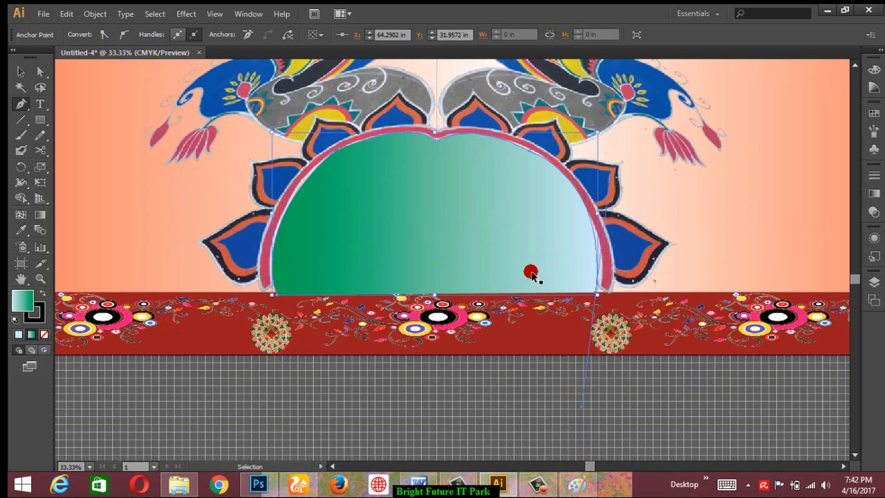
key("ctrl+z")
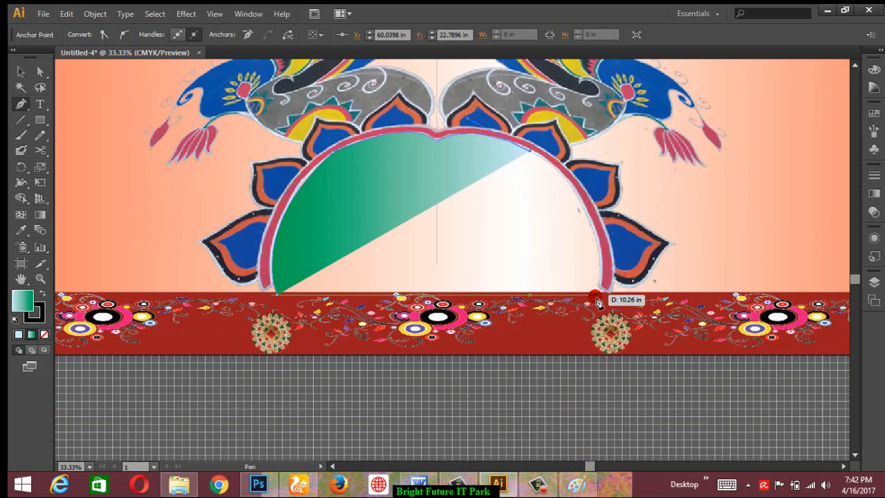
left_click_drag(595, 294, 577, 395)
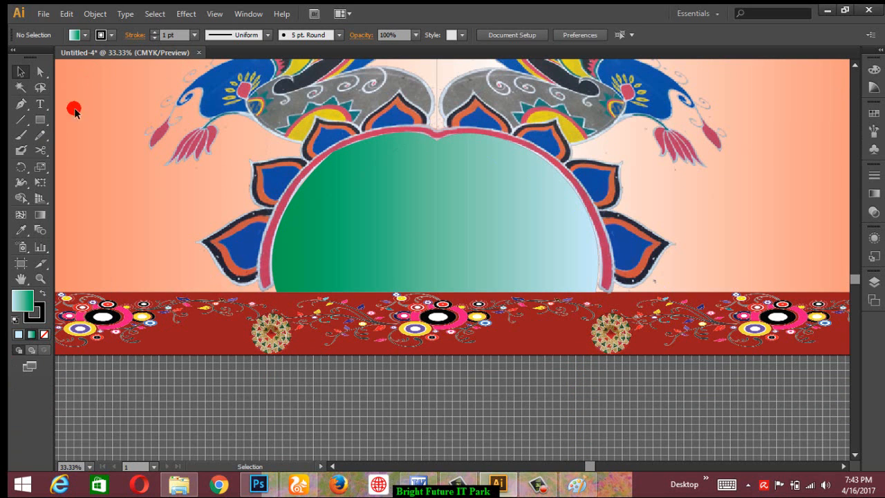
Draw a many-pointed star about 13.6 in wide with the Star tool in the empty area below the banner
left_click(41, 119)
left_click_drag(119, 166, 115, 182)
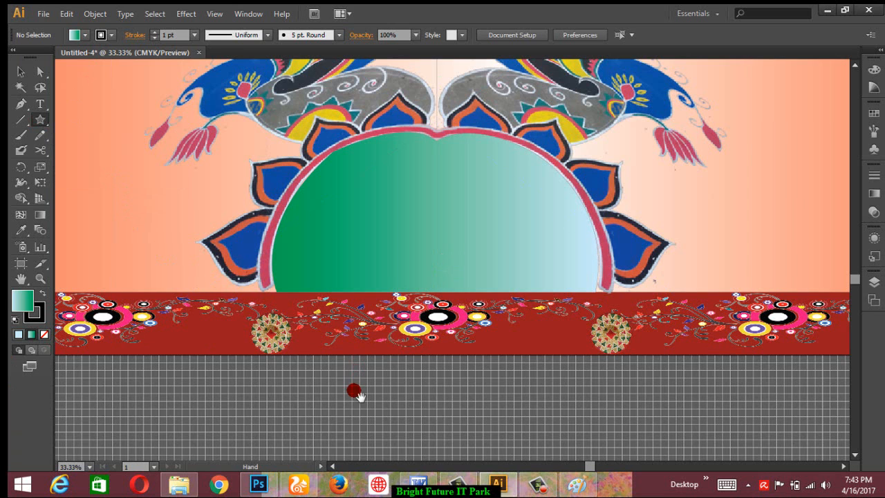
scroll(352, 360, "down", 5)
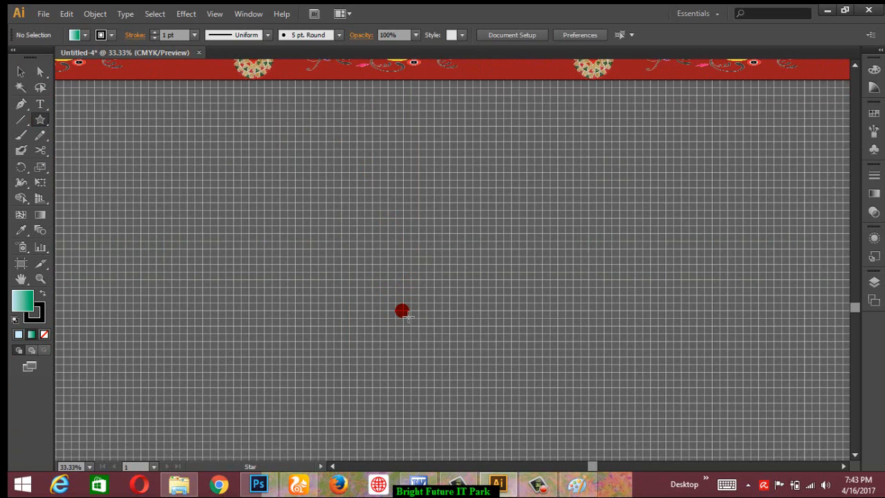
left_click_drag(402, 312, 469, 393)
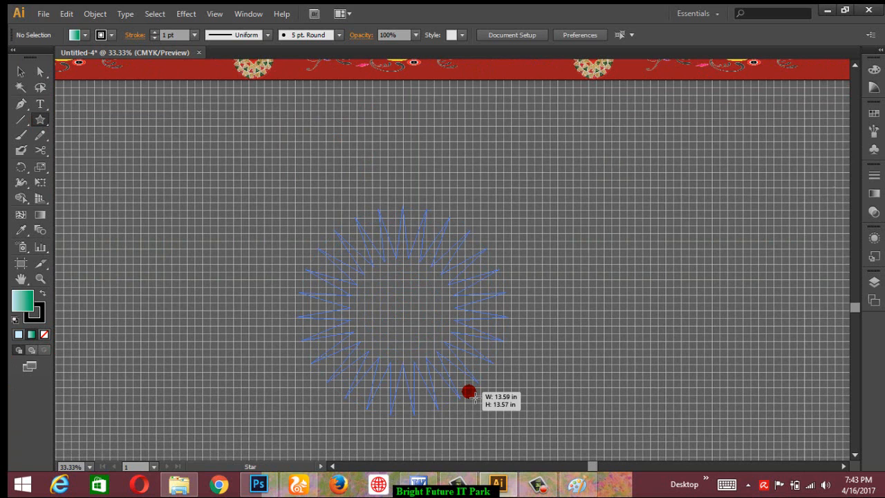
Adjust the number of points on the star being drawn, finishing it as a sun shape with a dense ring of narrow spikes
left_click_drag(470, 392, 470, 393)
left_click_drag(469, 393, 469, 393)
key("Down")
key("Down")
key("Down")
key("Down")
key("Down")
key("Down")
key("Down")
key("Down")
key("Down")
key("Down")
key("Down")
key("Down")
key("Down")
key("Down")
key("Down")
key("Down")
key("Down")
key("Down")
key("Down")
key("Down")
left_click_drag(470, 393, 470, 393)
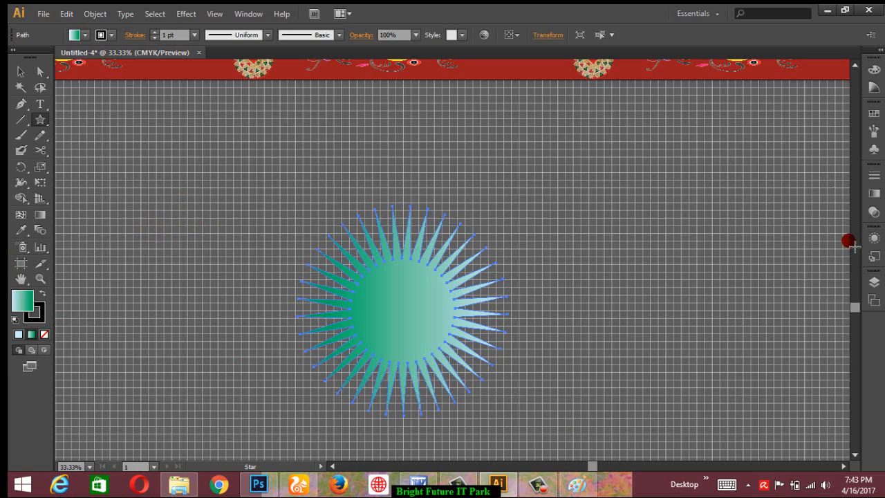
Set the light blue stop of the star's gradient fill to the red swatch (C 0, M 100, Y 100, K 0)
left_click(874, 193)
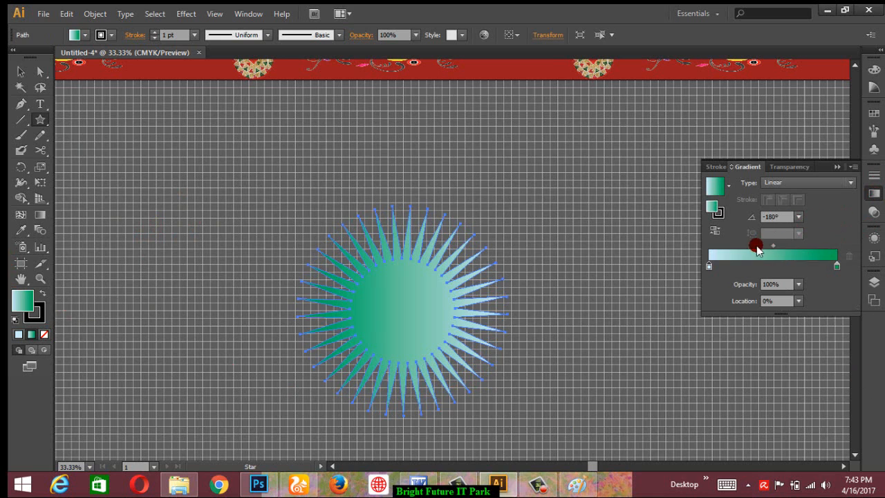
left_click(709, 267)
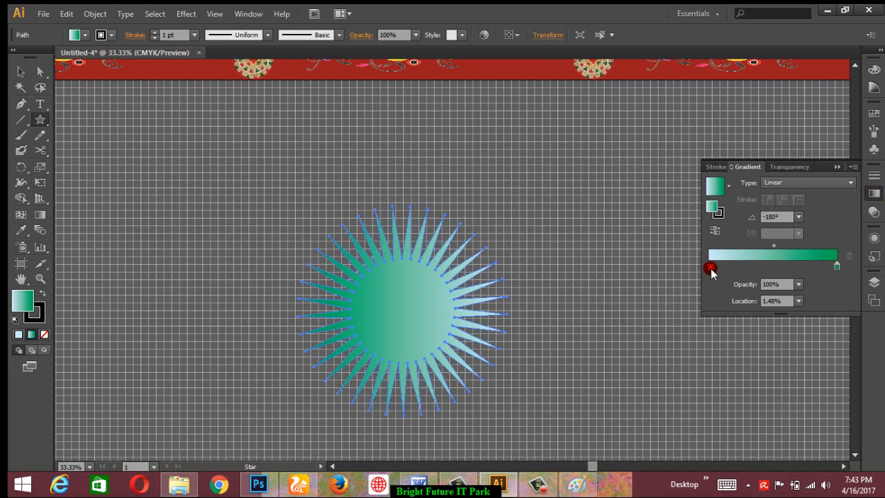
left_click(710, 268)
left_click(674, 363)
left_click(667, 335)
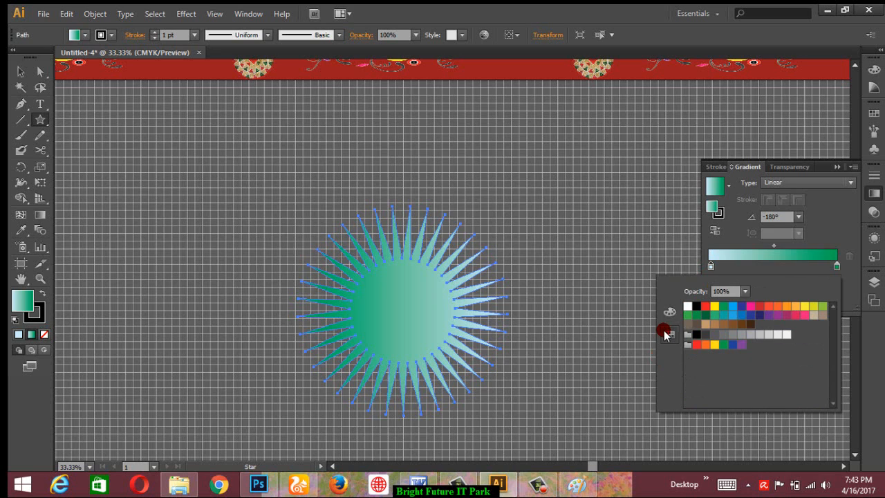
left_click(726, 311)
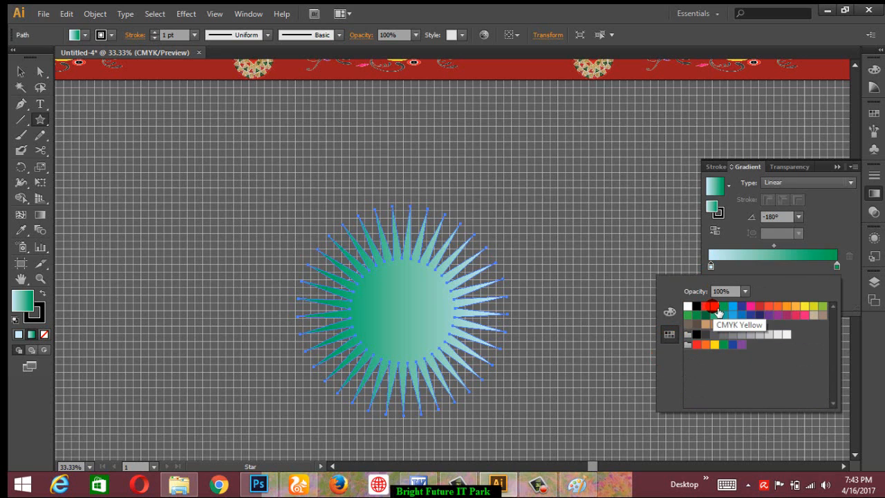
left_click(707, 306)
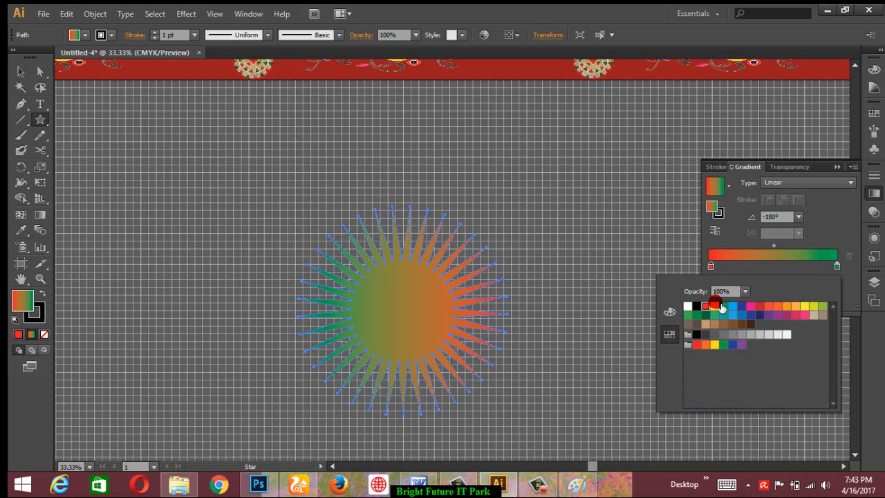
Set the green stop of the star's gradient to CMYK Yellow and change the gradient type to Radial
left_click(830, 267)
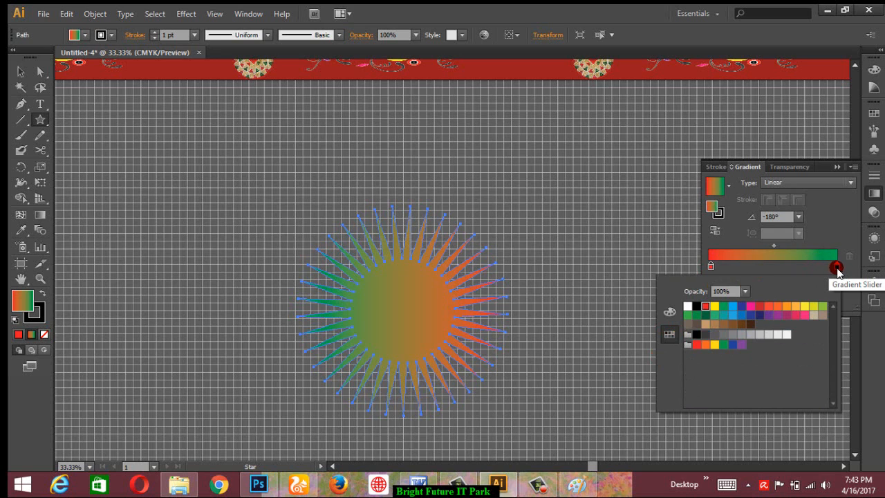
left_click(835, 268)
left_click(835, 268)
left_click(716, 307)
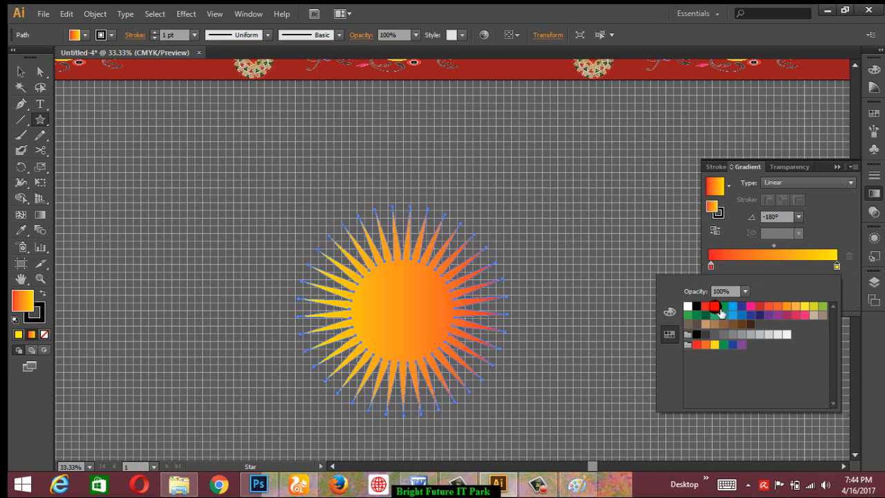
left_click(667, 242)
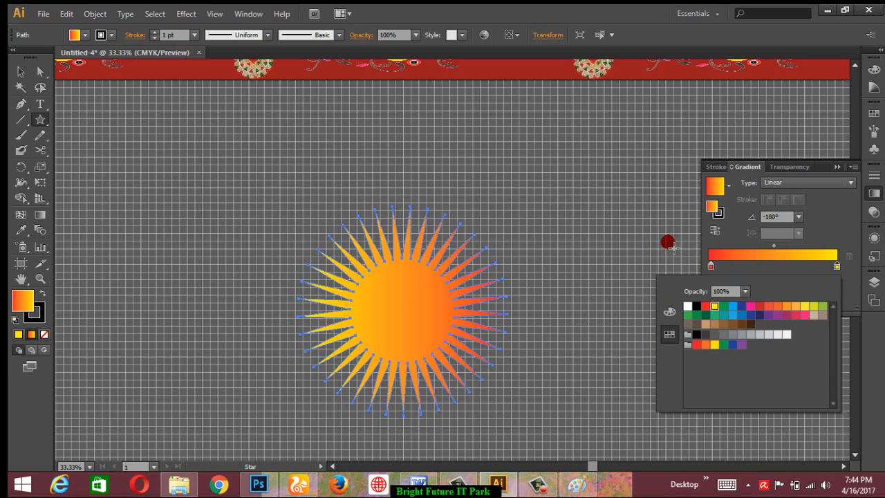
left_click(787, 235)
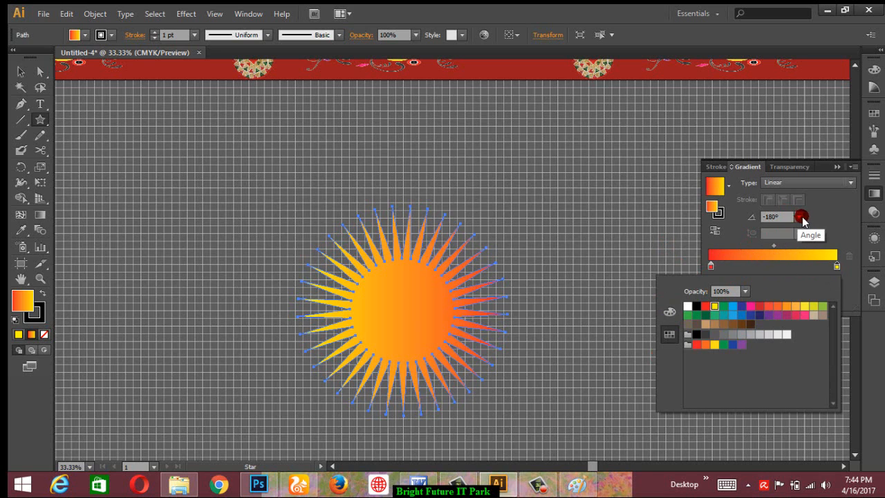
left_click(806, 185)
left_click(806, 185)
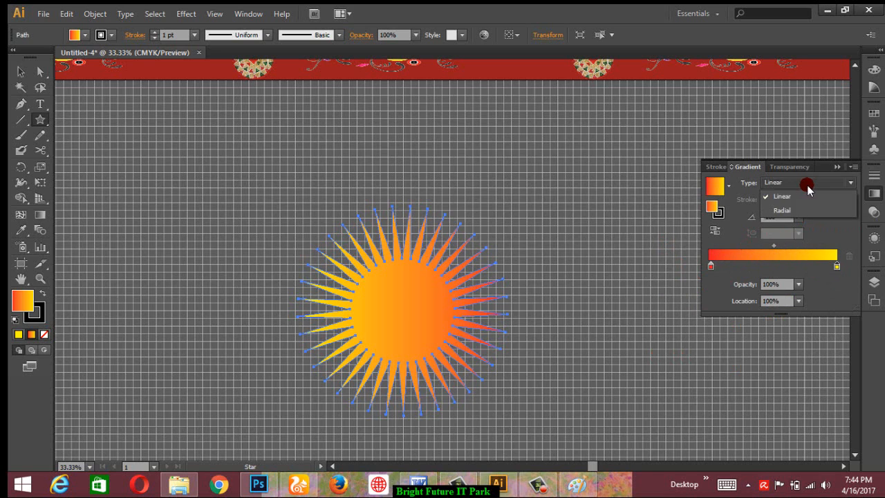
left_click(782, 209)
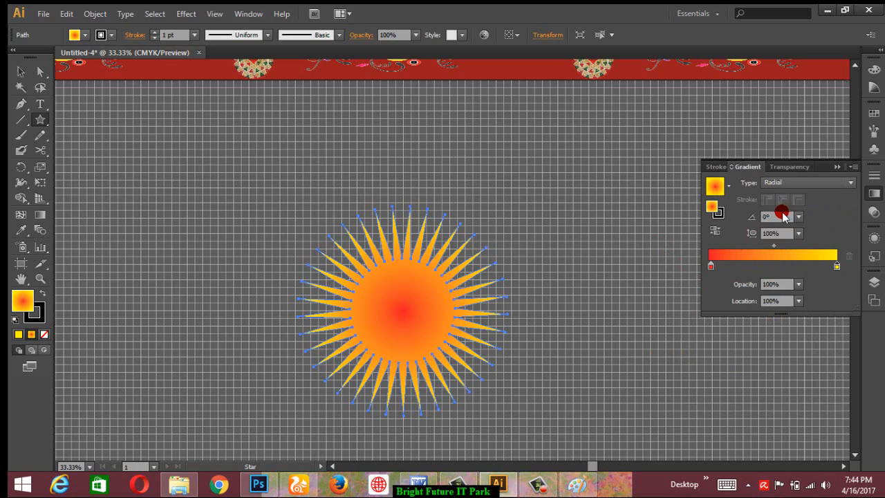
Add a CMYK Yellow stop to the star's gradient at about 82% and move the midpoint between red and yellow to about 65%
left_click(795, 266)
double_click(796, 267)
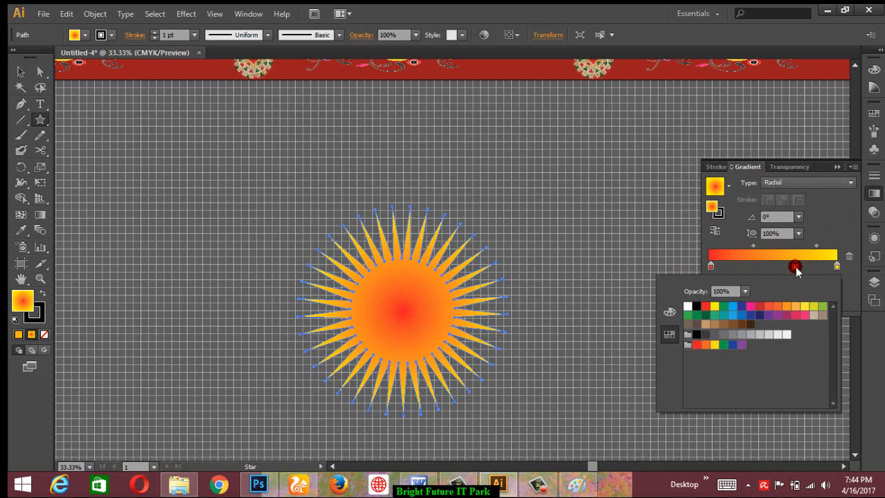
left_click(718, 310)
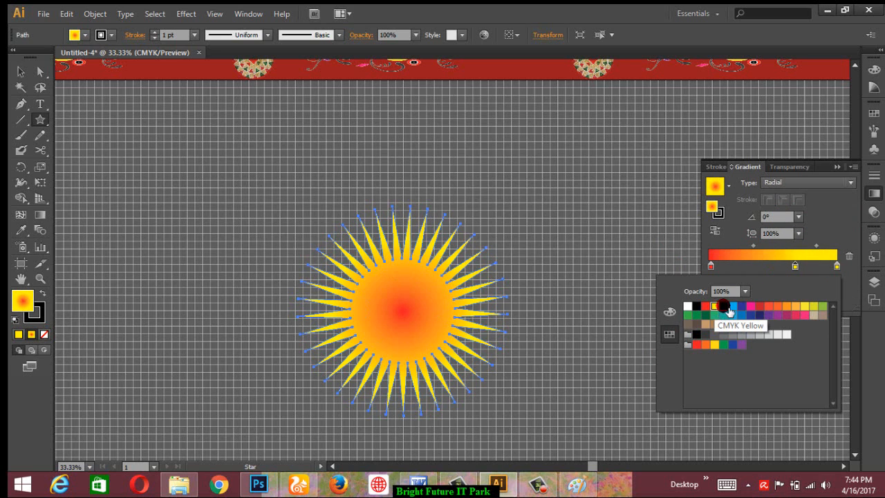
left_click(797, 266)
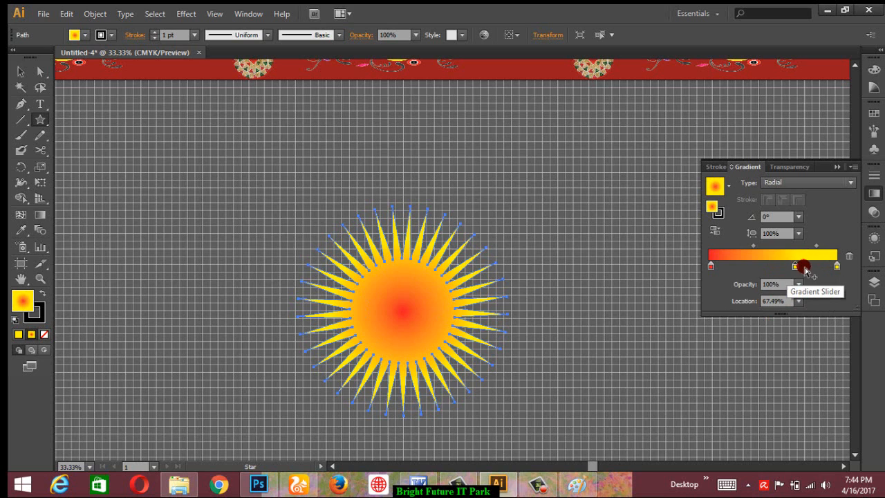
left_click_drag(796, 266, 815, 266)
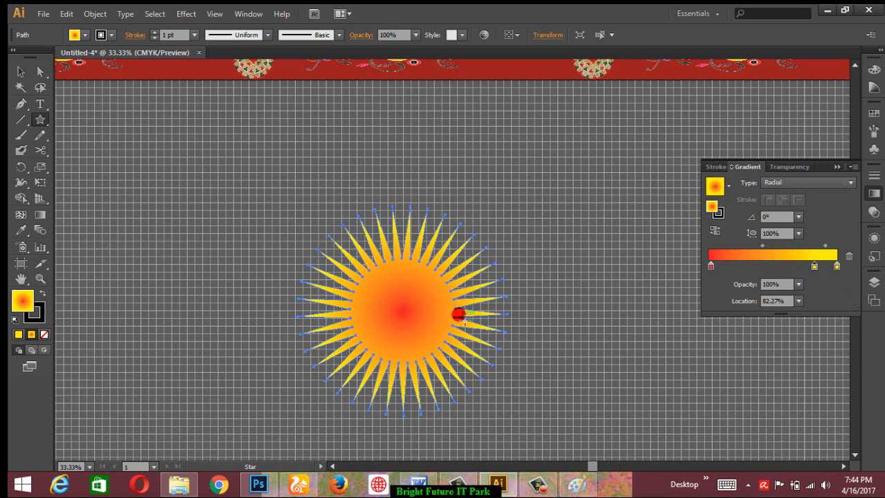
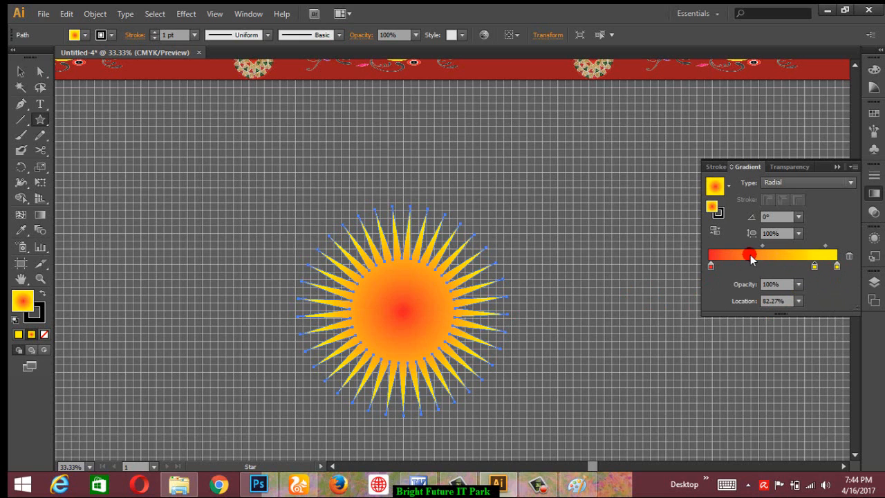
left_click_drag(763, 249, 778, 249)
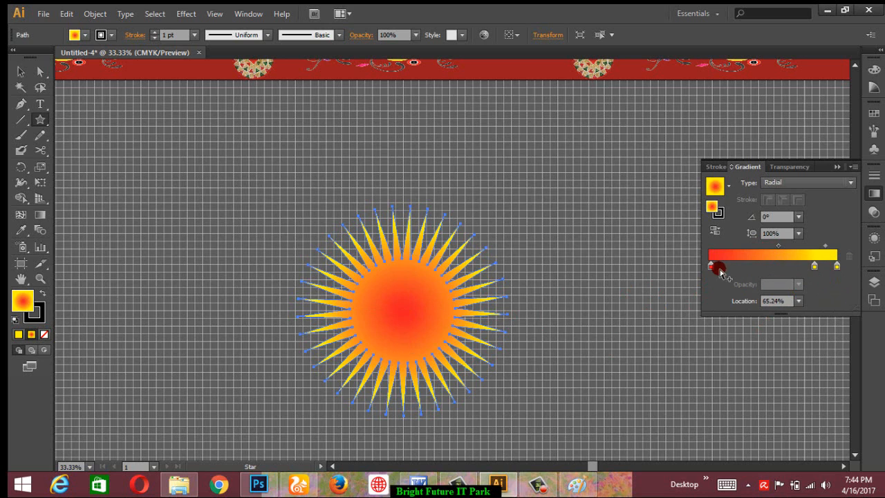
Change the gradient's central red stop to orange by lowering its magenta to 85%
left_click(711, 266)
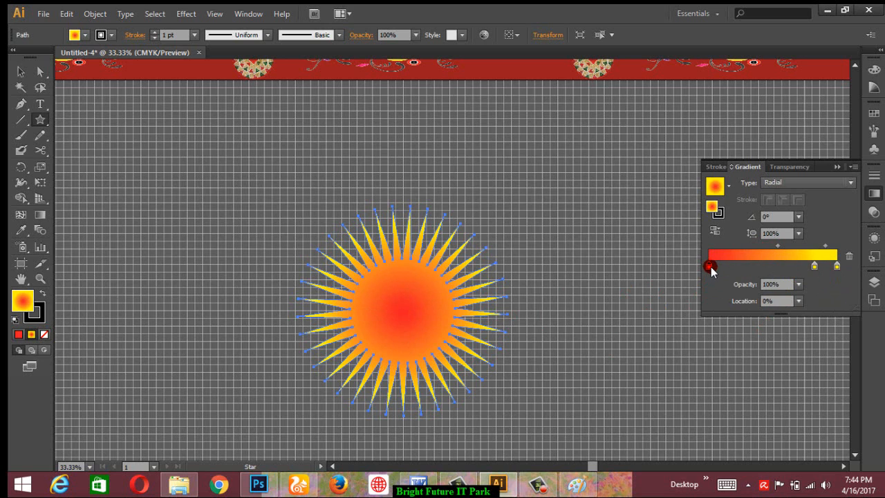
double_click(710, 266)
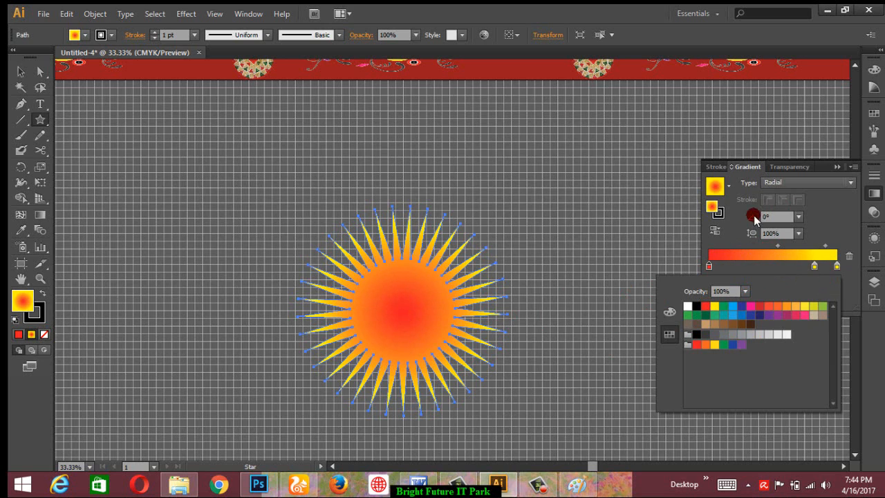
left_click(673, 313)
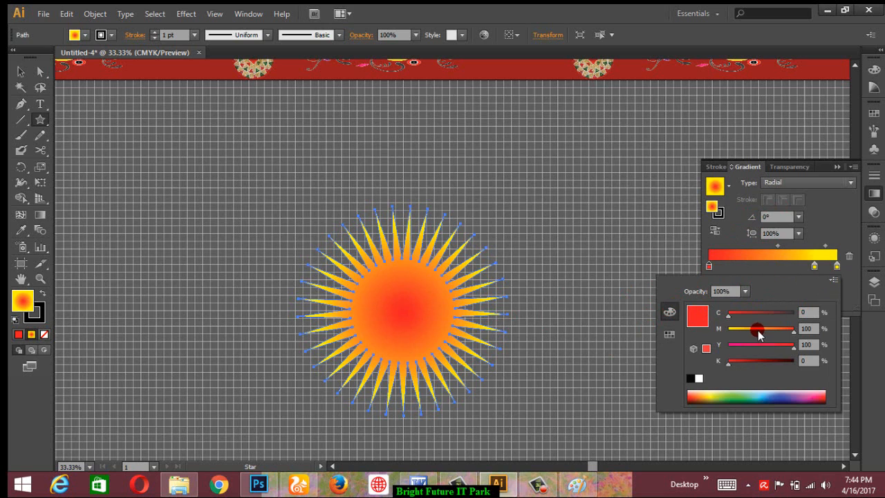
left_click_drag(793, 334, 782, 336)
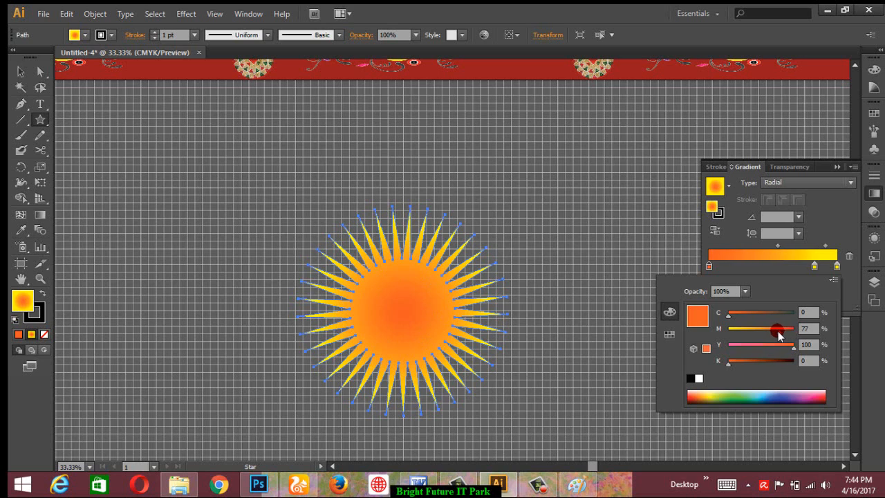
left_click_drag(783, 335, 785, 335)
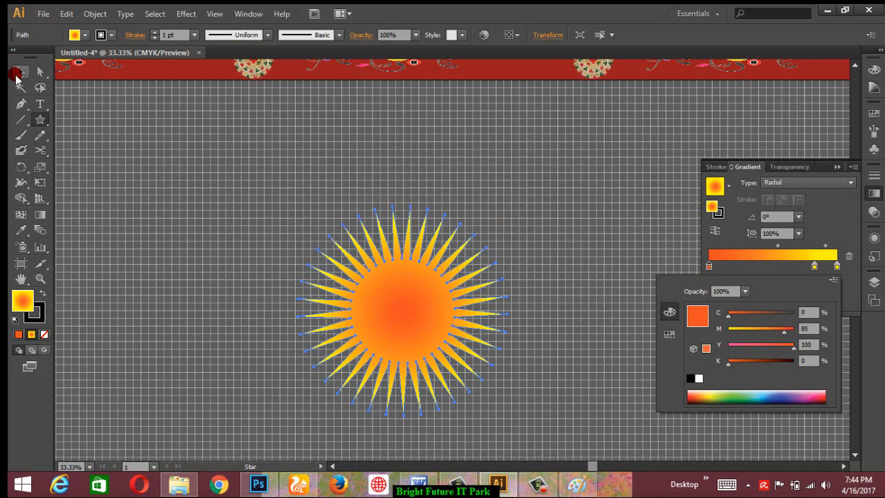
Enlarge the star to nearly fill the visible space below the banner and draw a straight horizontal line through its centre
left_click(20, 72)
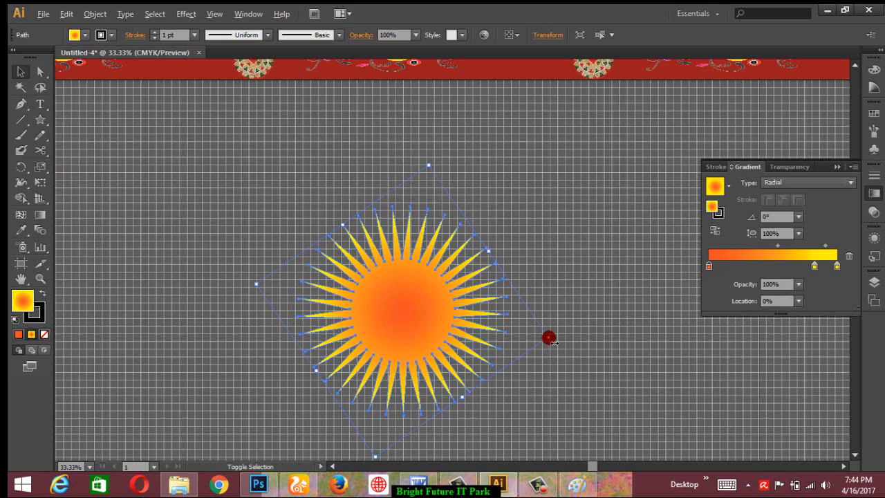
left_click_drag(549, 338, 627, 375)
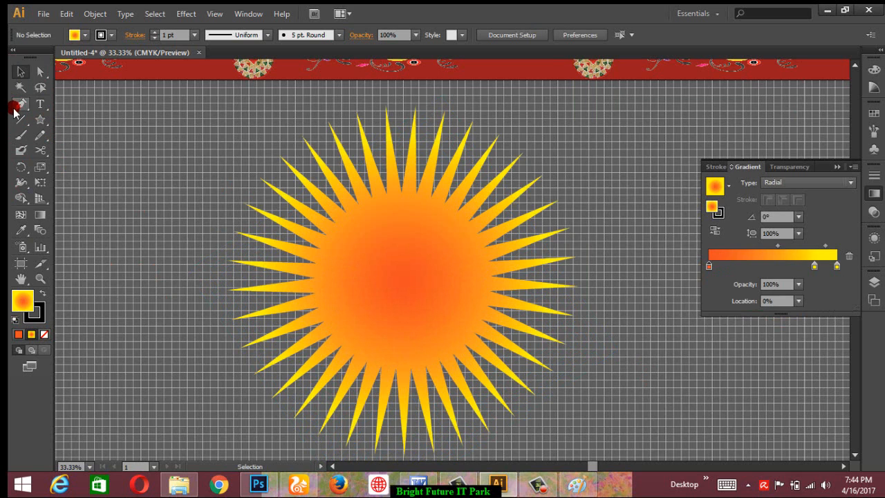
left_click(20, 119)
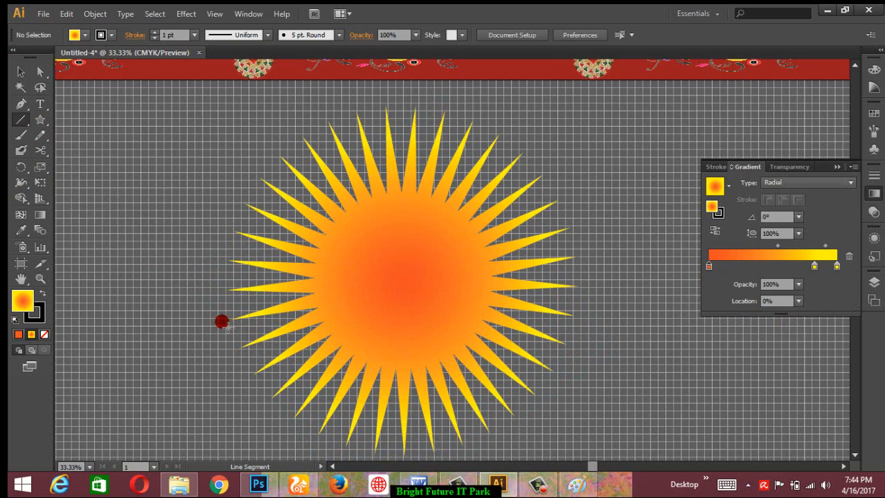
left_click_drag(191, 291, 605, 299)
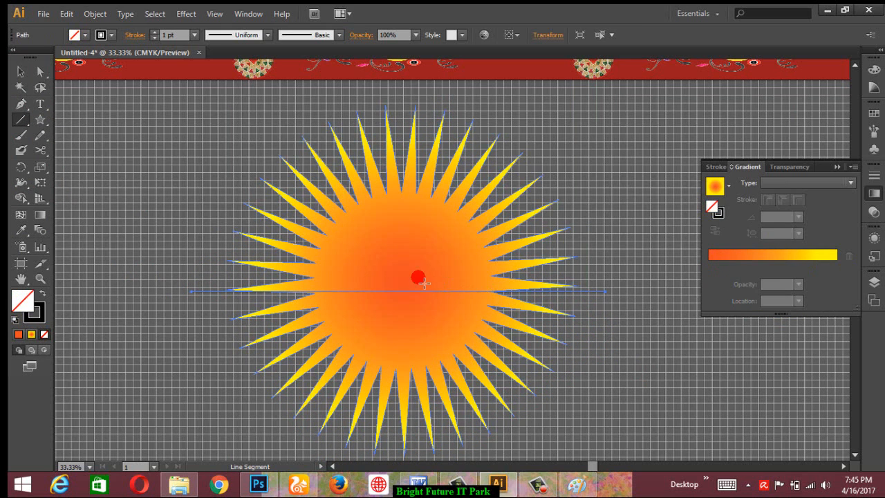
left_click(22, 73)
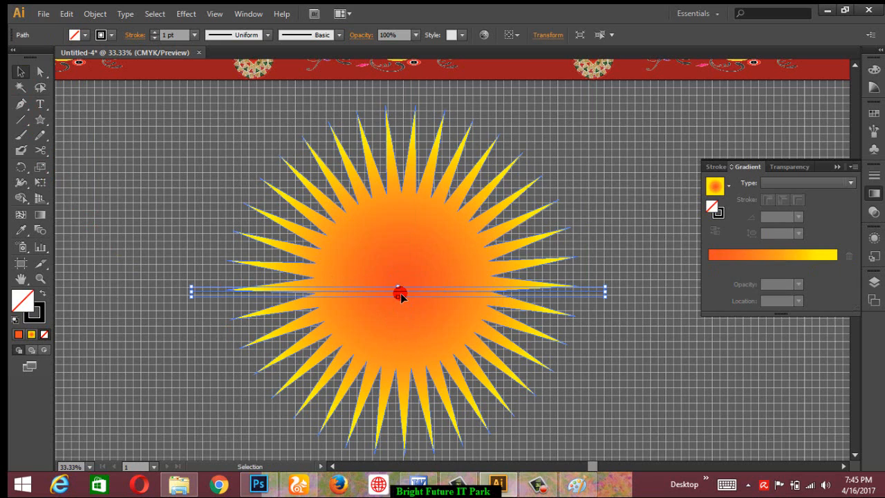
left_click_drag(401, 293, 407, 289)
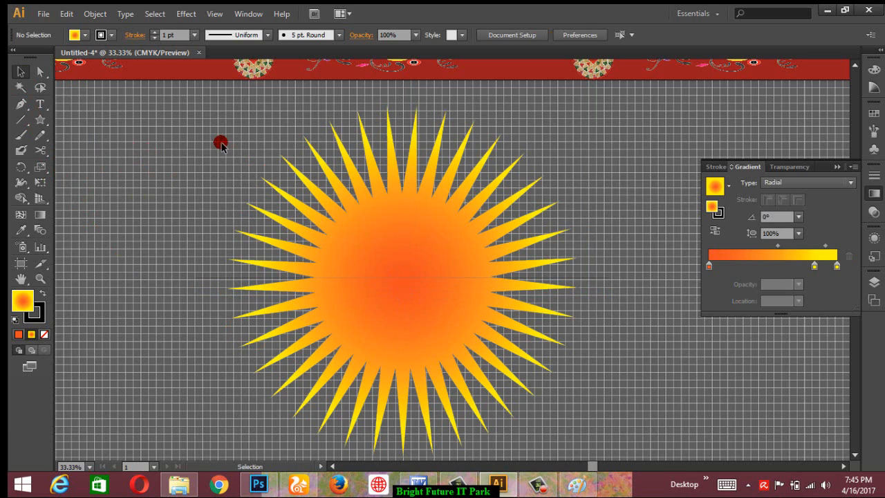
Select the star with the horizontal line and split it into two halves with the Pathfinder Divide operation
key("ctrl+a")
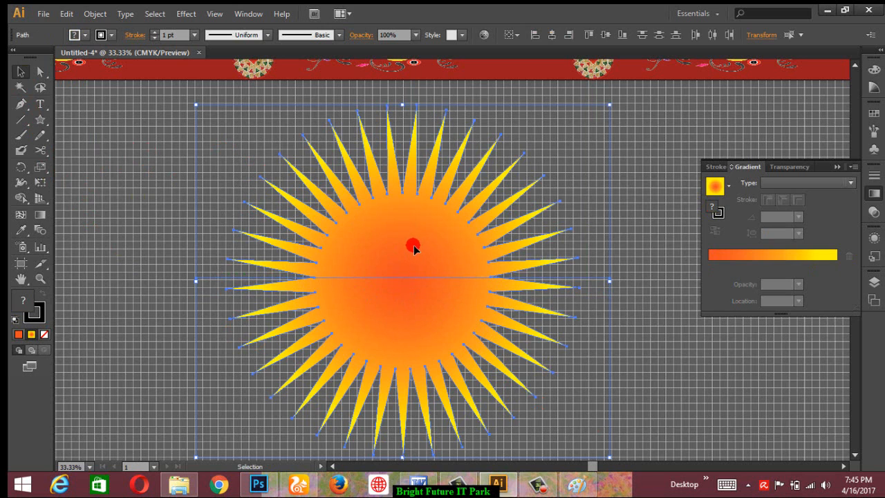
left_click(214, 13)
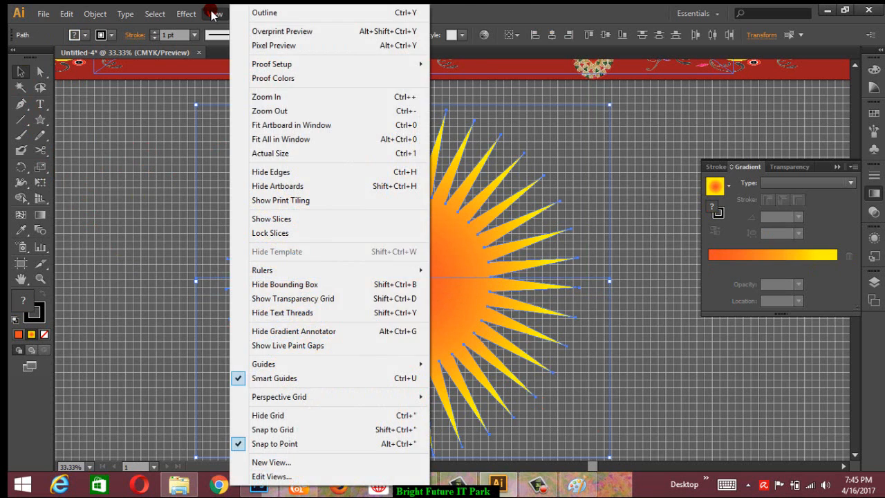
left_click(214, 14)
left_click(251, 13)
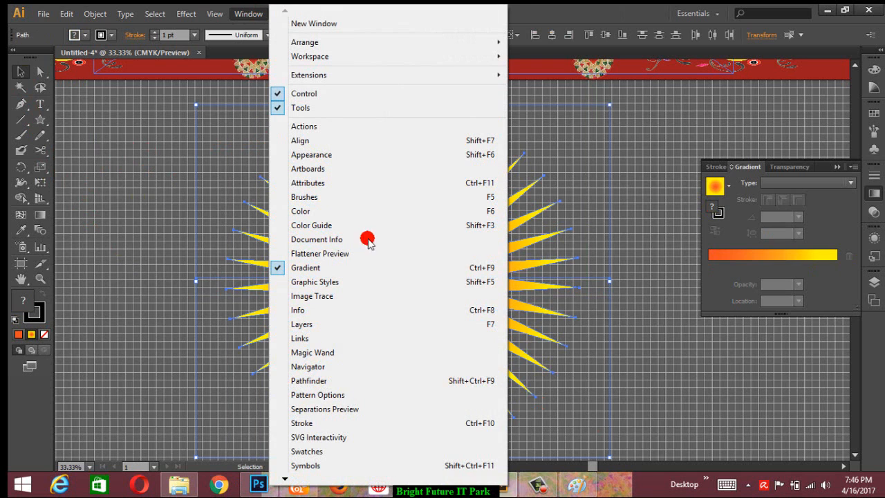
left_click(327, 380)
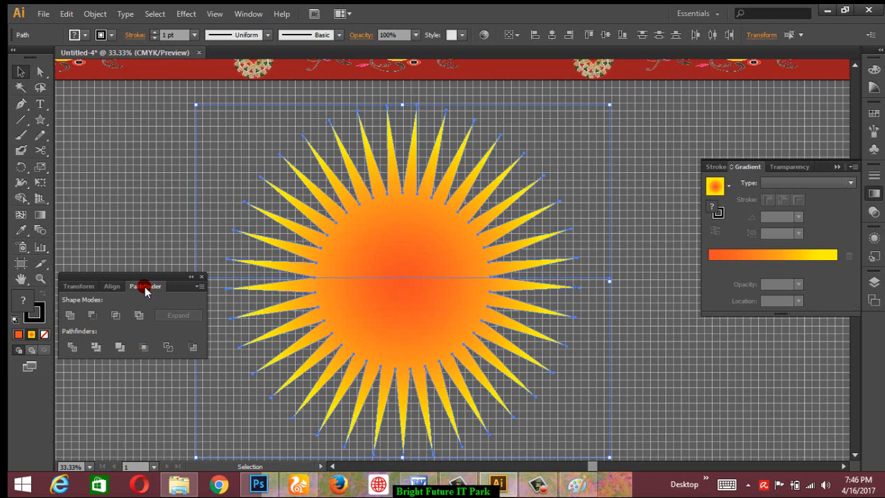
left_click(70, 347)
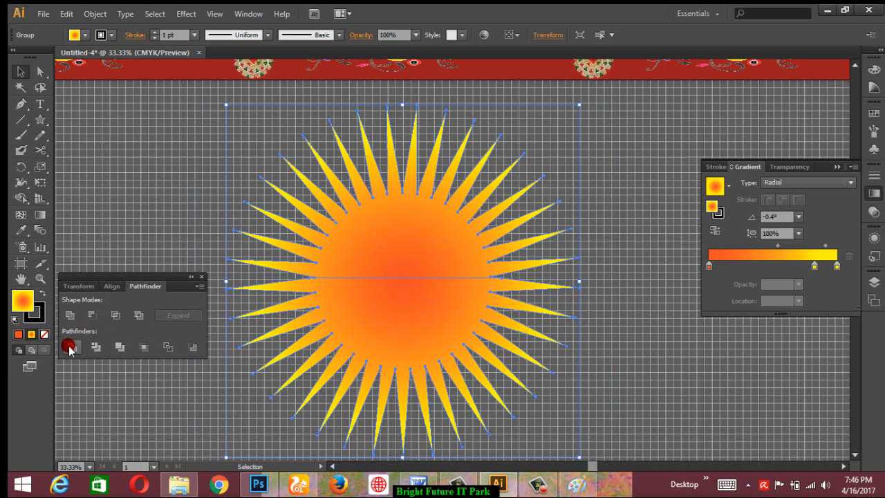
left_click(135, 157)
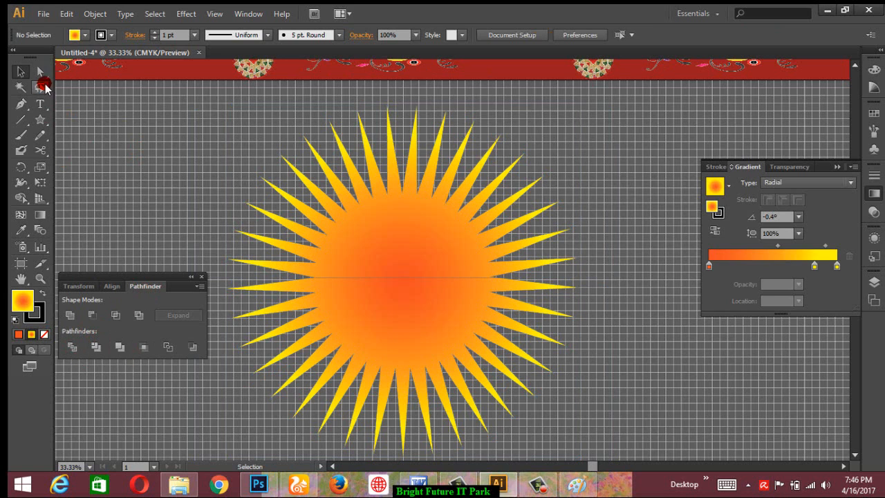
Delete the lower half of the divided star, keeping the upper half as a rising sun
left_click(40, 70)
left_click(451, 360)
left_click(392, 321)
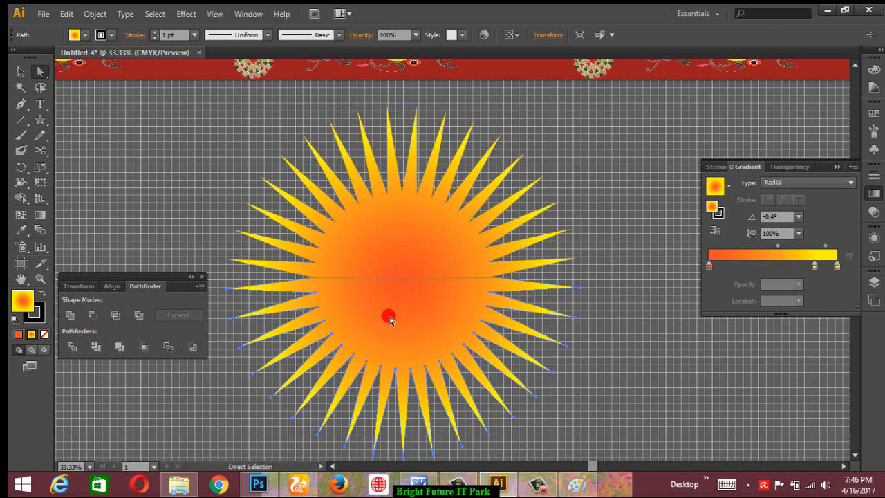
key("Delete")
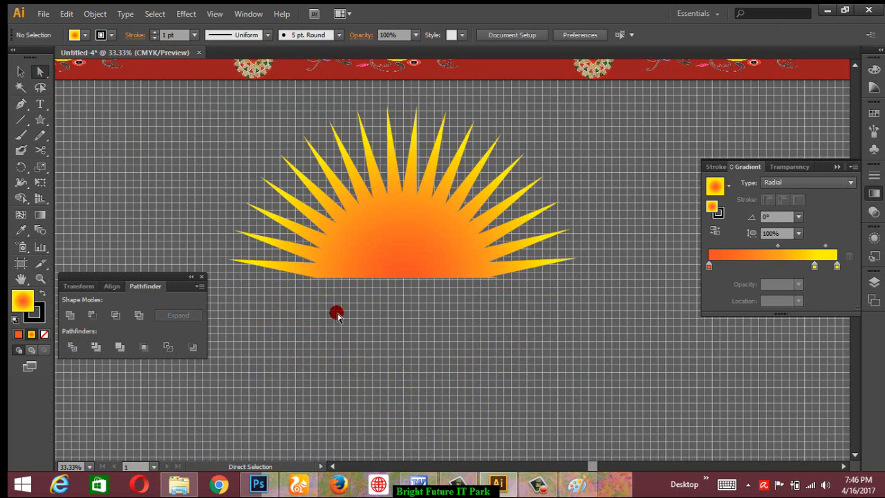
Move the half star into the central Alpona arch so its flat base rests on the banner's lower red border
left_click(22, 73)
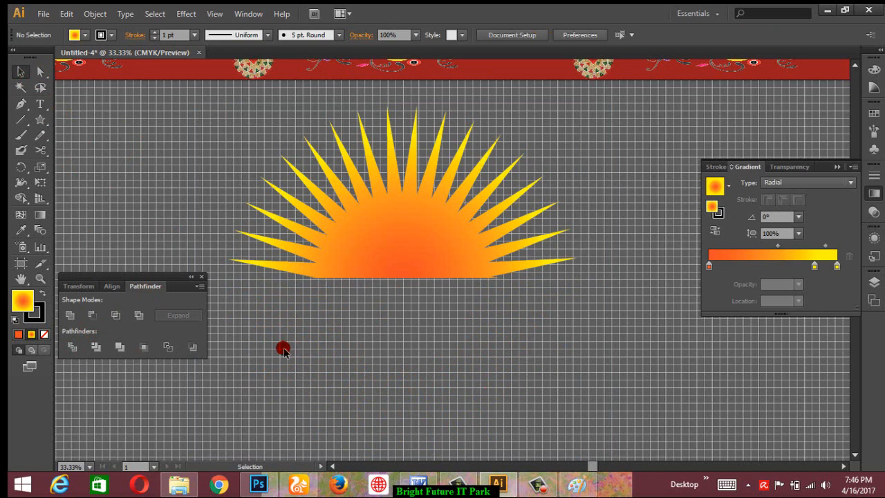
left_click(394, 254)
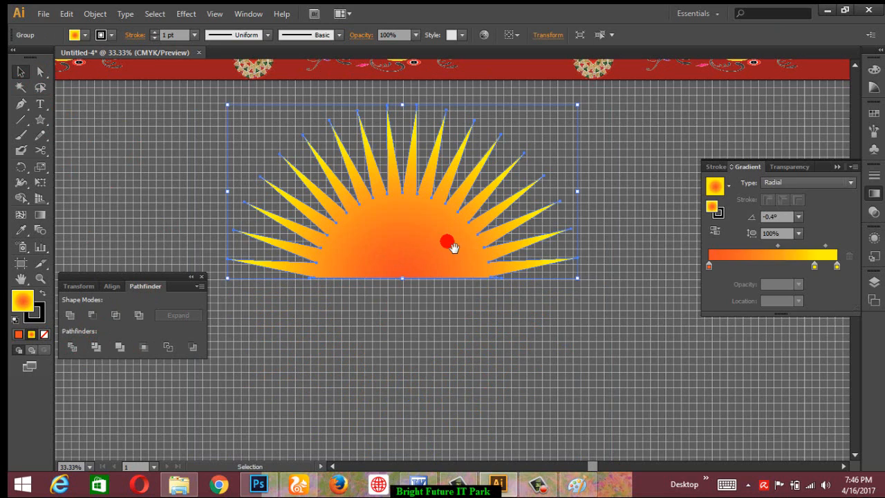
scroll(419, 310, "up", 5)
left_click_drag(443, 427, 359, 260)
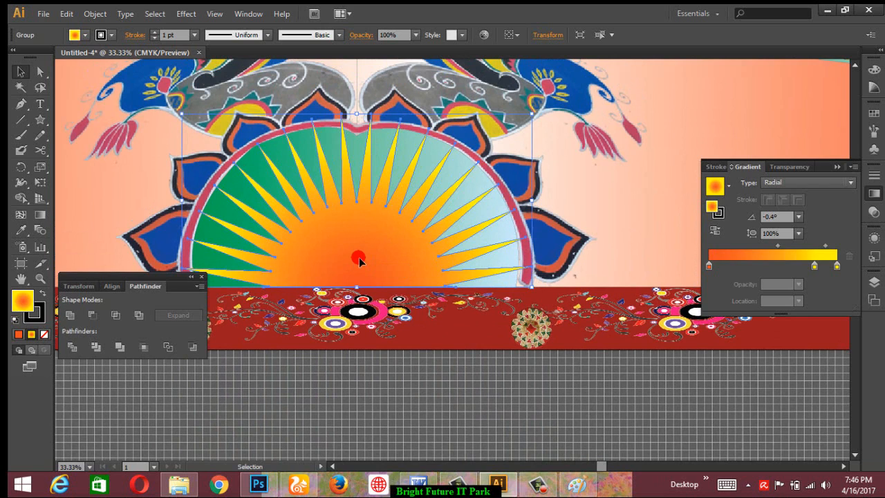
left_click(574, 328, "shift")
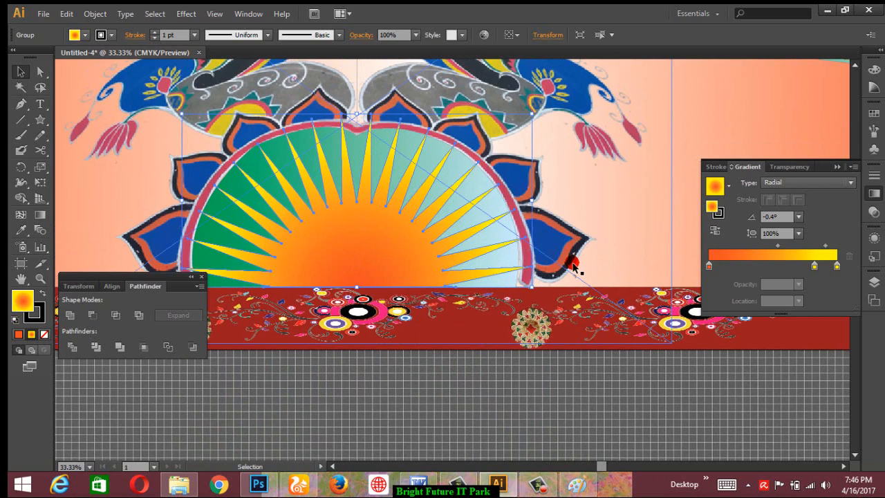
left_click(533, 286, "shift")
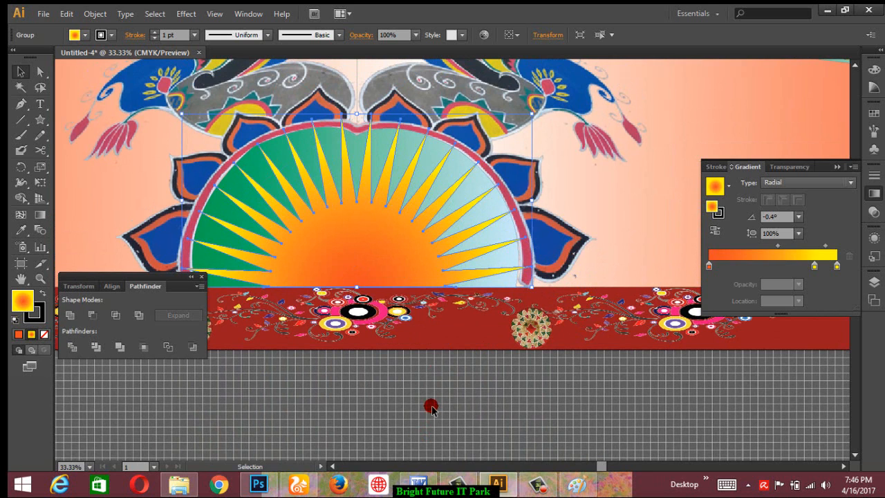
left_click(431, 408)
Switch to File Explorer and place the Type image from the Naboborsho folder onto the banner beside the arch
left_click_drag(436, 388, 561, 364)
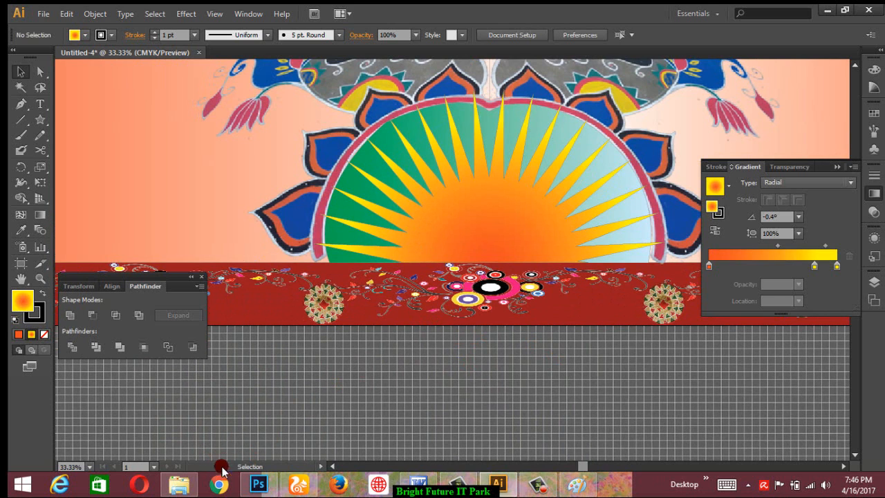
left_click(179, 484)
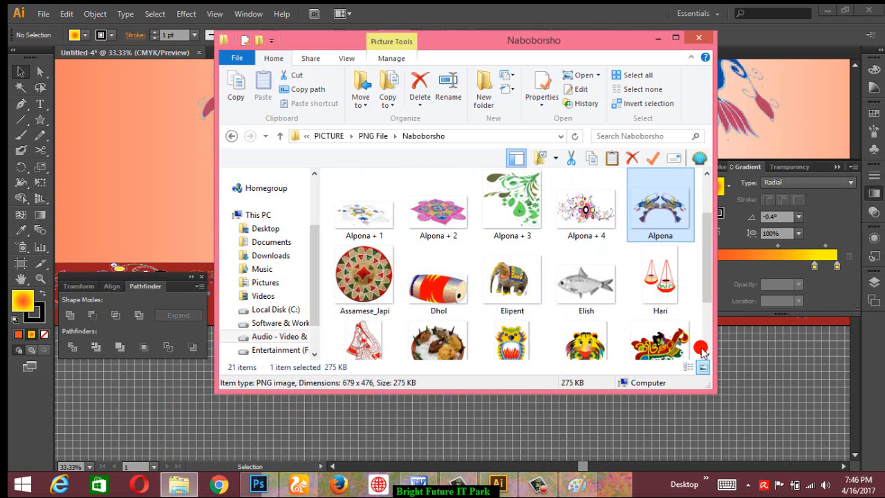
left_click(373, 224)
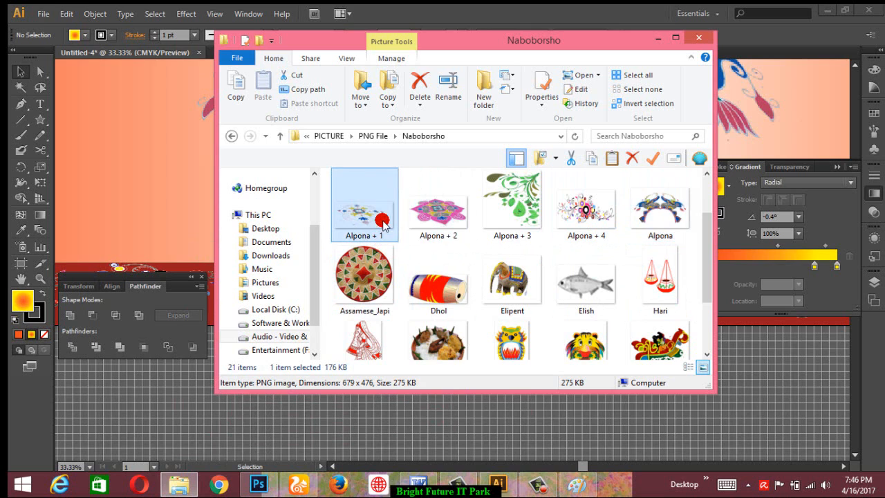
scroll(388, 270, "down", 2)
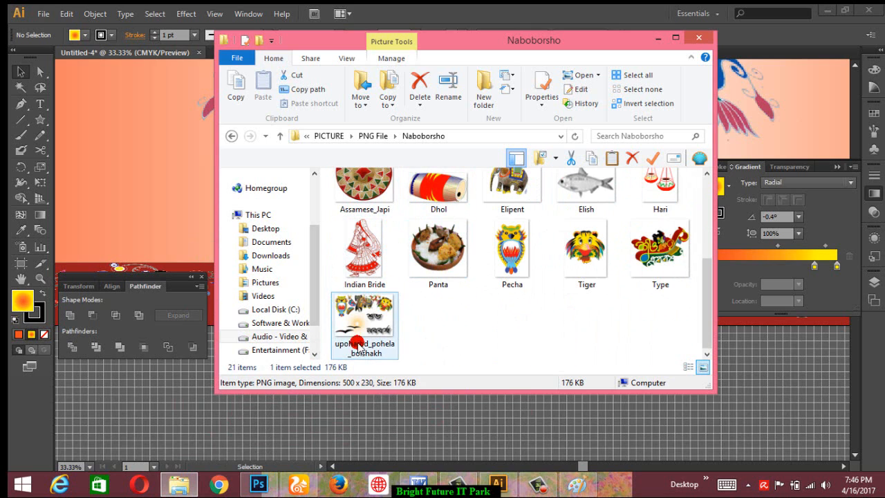
left_click(522, 260)
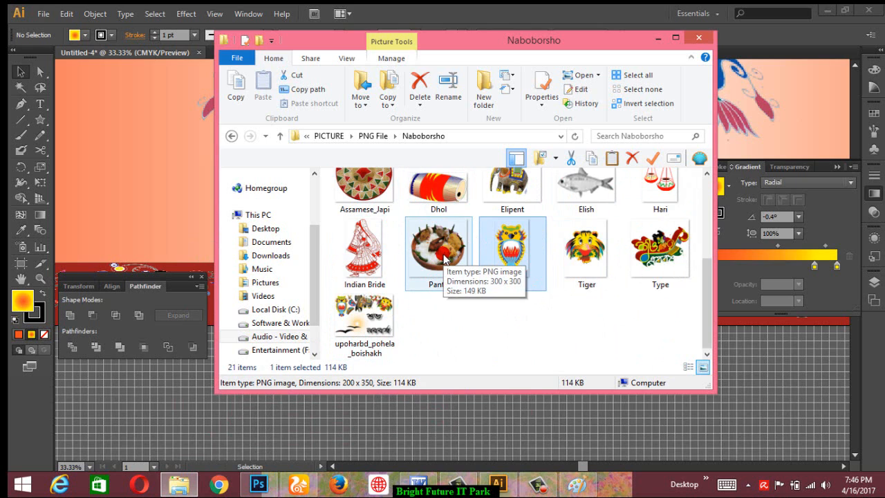
scroll(443, 258, "up", 1)
left_click(655, 278)
left_click_drag(654, 278, 151, 185)
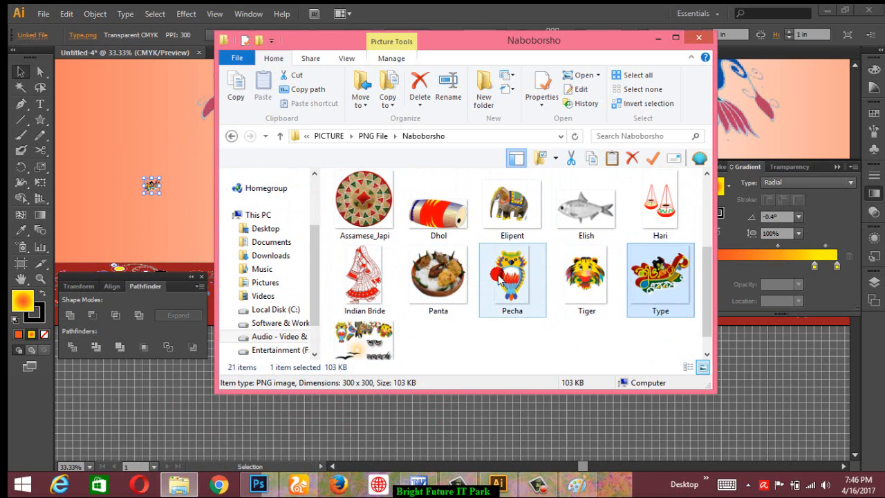
Place the 1424 image from the Naboborsho folder below the Type image and minimize the folder window
scroll(498, 277, "up", 3)
left_click_drag(586, 208, 200, 251)
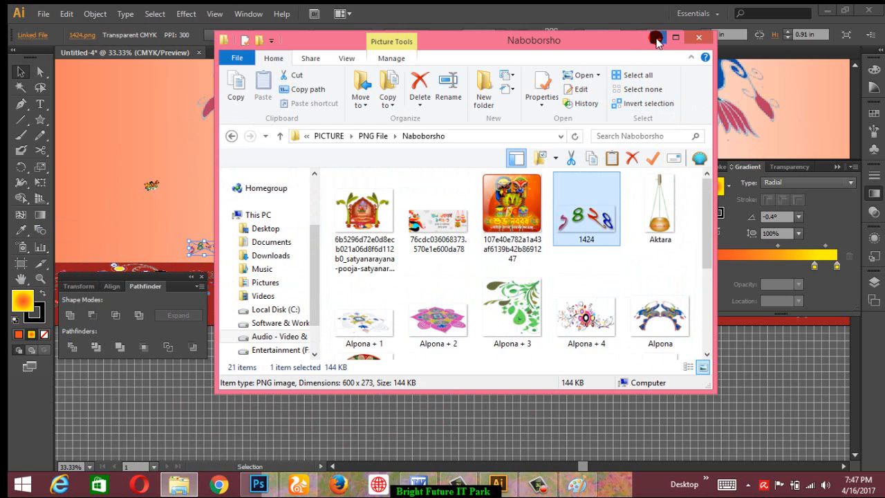
left_click(658, 38)
Enlarge the Type lettering proportionally to about 14 in wide and position it over the half star inside the arch
left_click(153, 183, "shift")
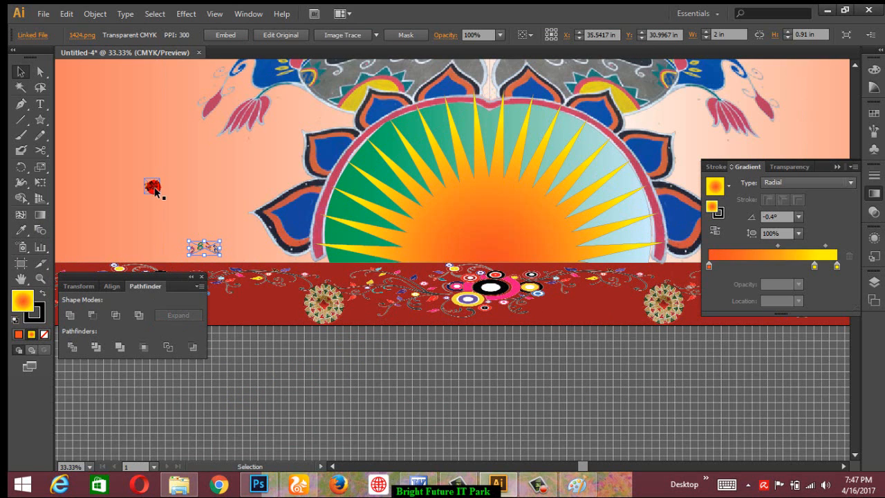
left_click_drag(153, 184, 201, 235)
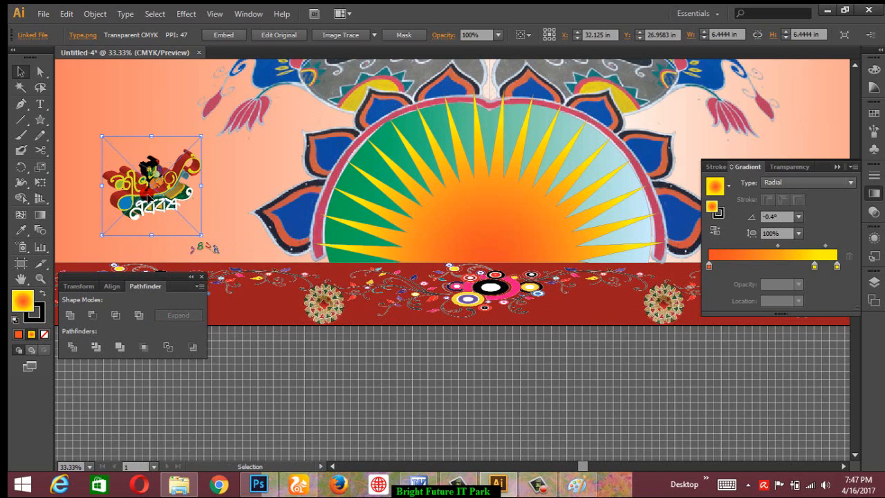
left_click_drag(148, 197, 400, 218)
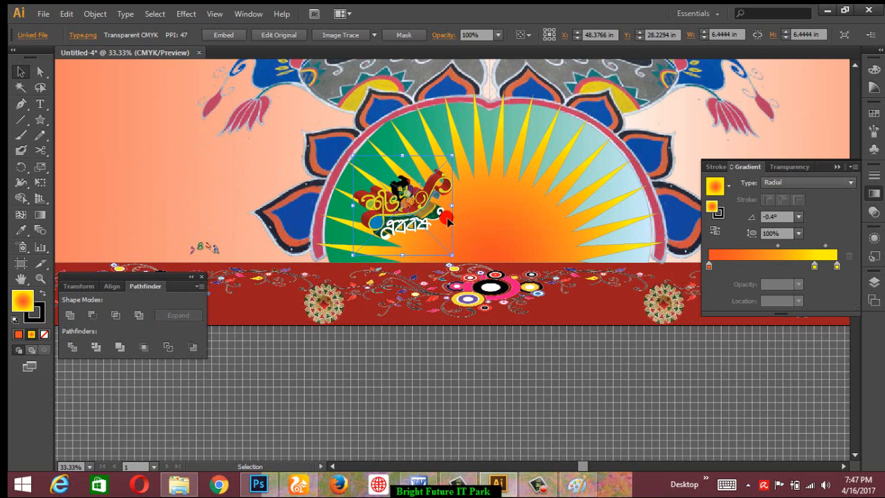
left_click_drag(452, 254, 565, 290)
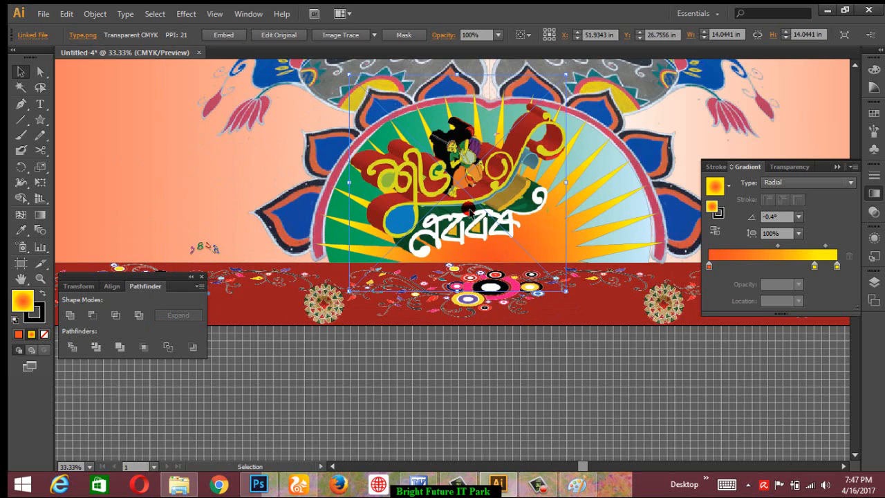
left_click_drag(470, 213, 470, 216)
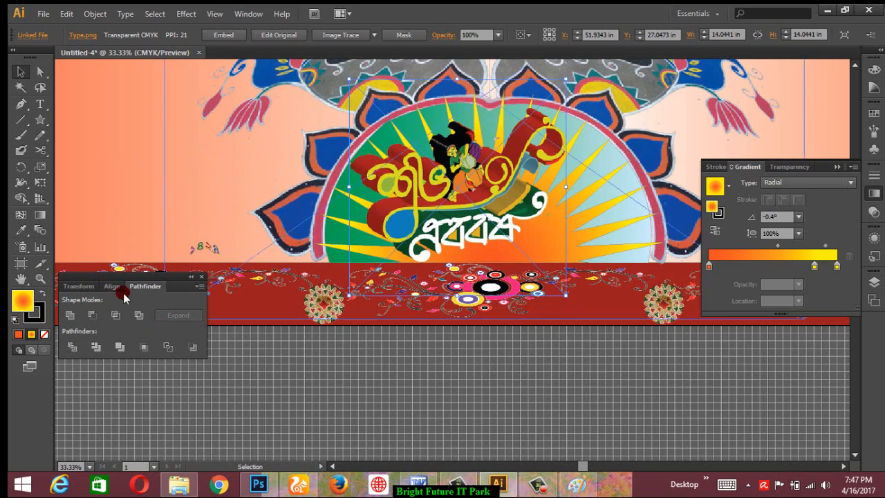
Move the 1424 image into the right part of the arch beside the greeting lettering and enlarge it to fit there
left_click(206, 250)
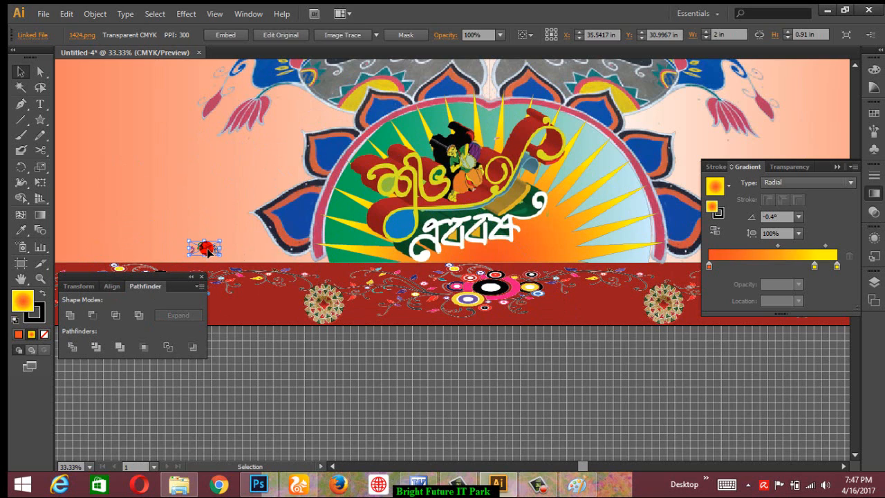
left_click_drag(207, 251, 647, 221)
left_click_drag(607, 245, 603, 230)
left_click_drag(644, 208, 654, 187)
left_click(504, 384)
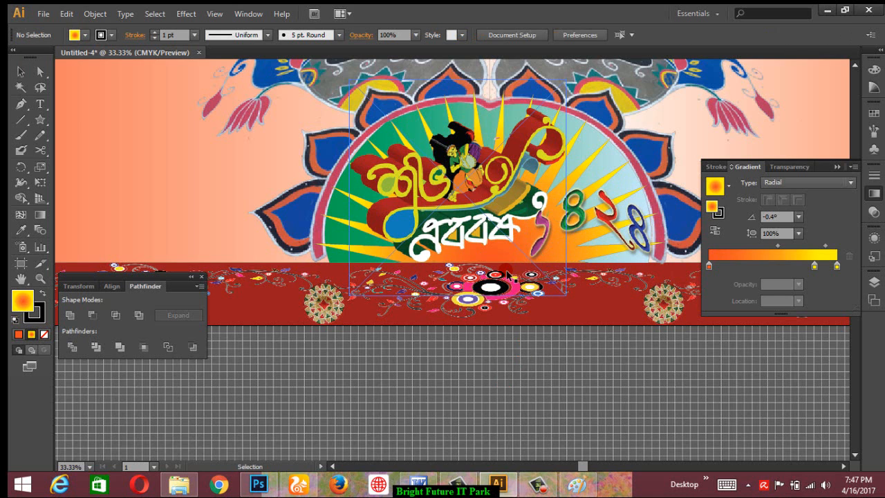
Close the floating Pathfinder panel and put away the Gradient panel to uncover the banner
key("z")
left_click(500, 274, "alt")
left_click(496, 275, "alt")
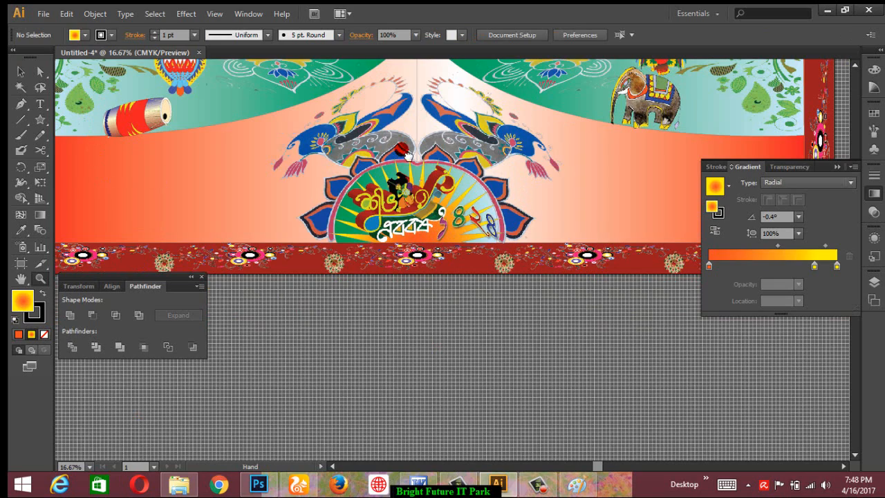
left_click_drag(408, 153, 471, 232)
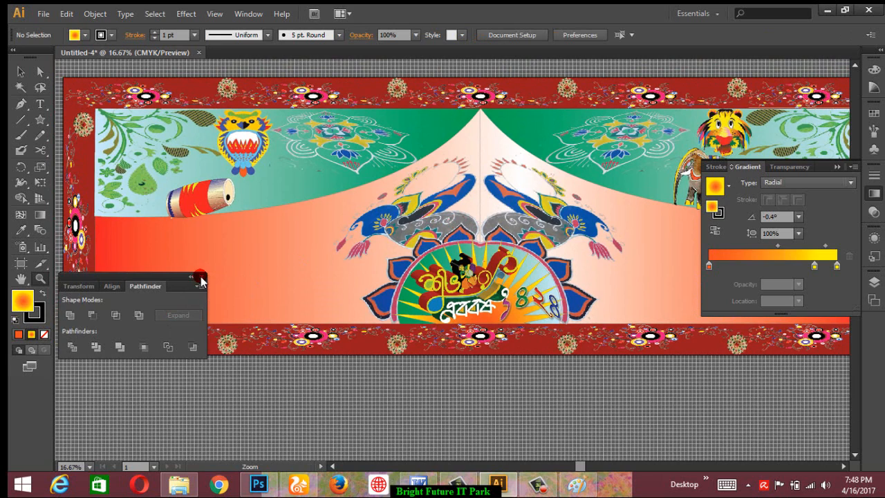
left_click(200, 278)
left_click(833, 164)
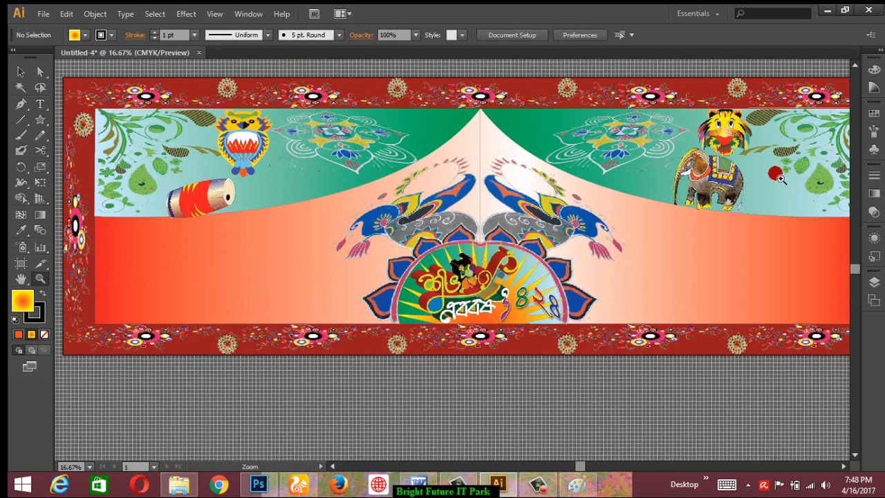
mouse_move(285, 269)
left_mouse_down()
mouse_move(243, 273)
mouse_move(290, 263)
mouse_move(287, 270)
left_mouse_up()
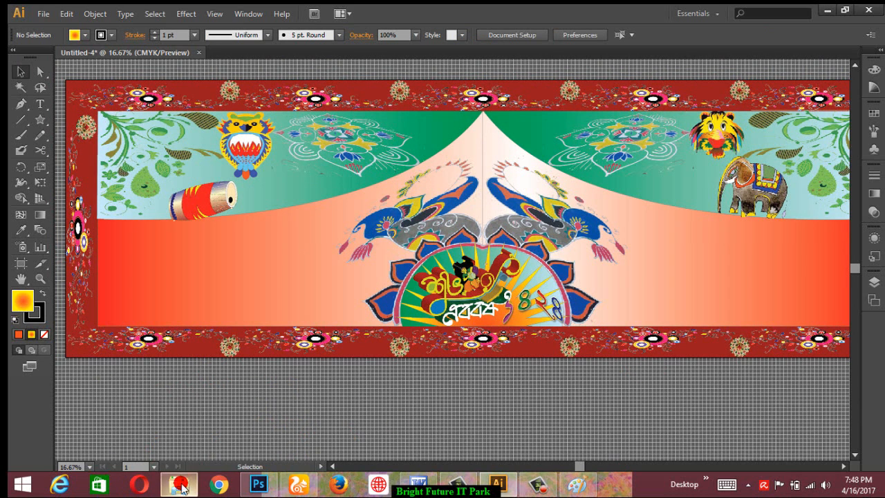
From the Naboborsho folder, place Alpona + 2 in the banner's lower left area and Elish and Panta in its lower right area
left_click(181, 487)
left_click(449, 231)
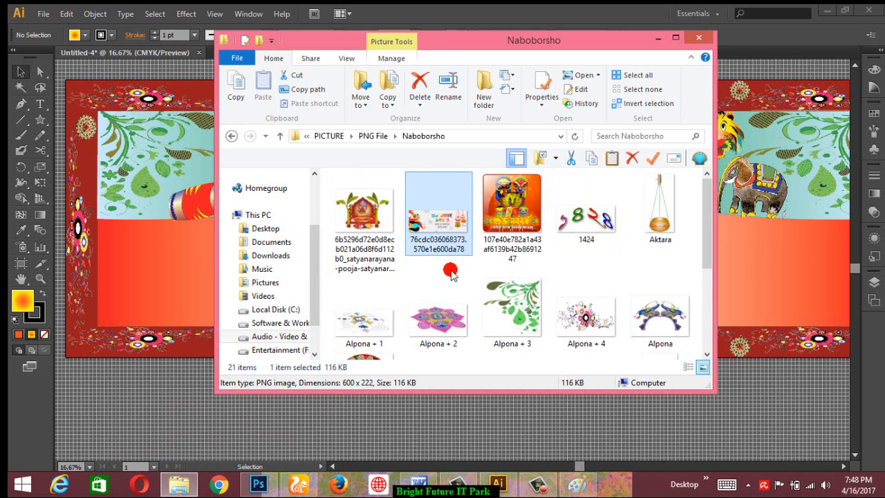
scroll(450, 273, "down", 1)
left_click_drag(450, 273, 159, 278)
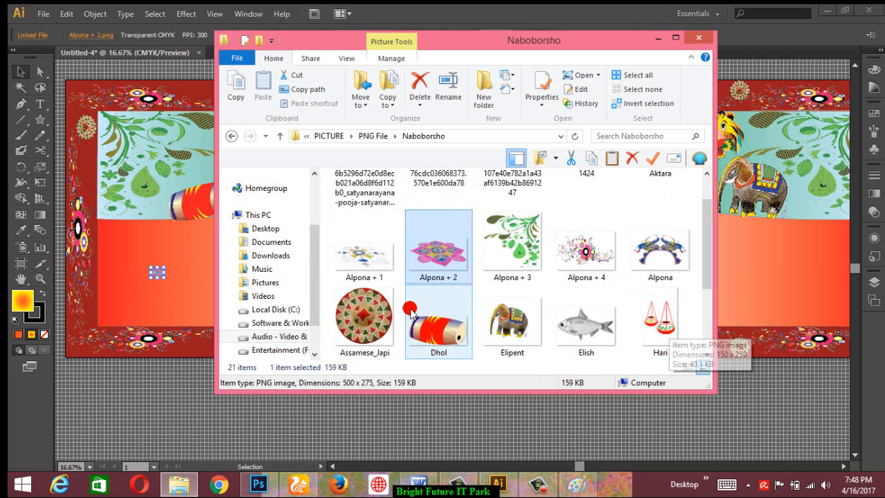
left_click_drag(587, 332, 799, 247)
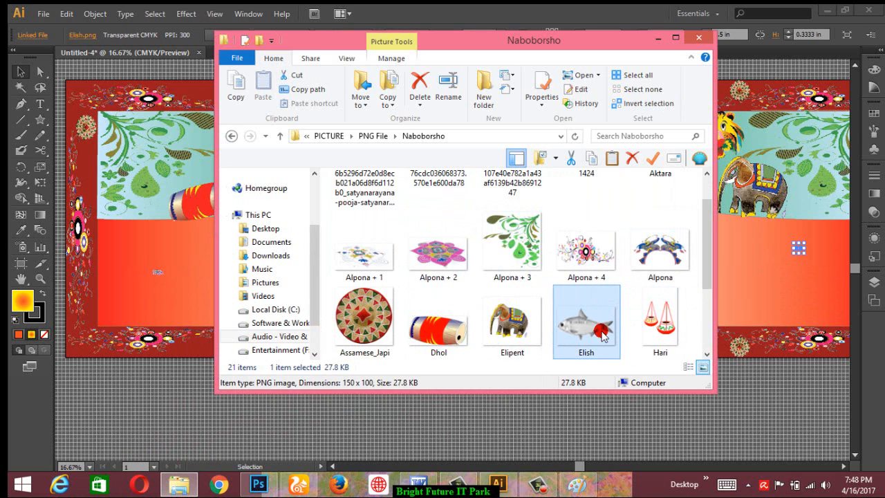
left_click(508, 320)
scroll(512, 322, "down", 2)
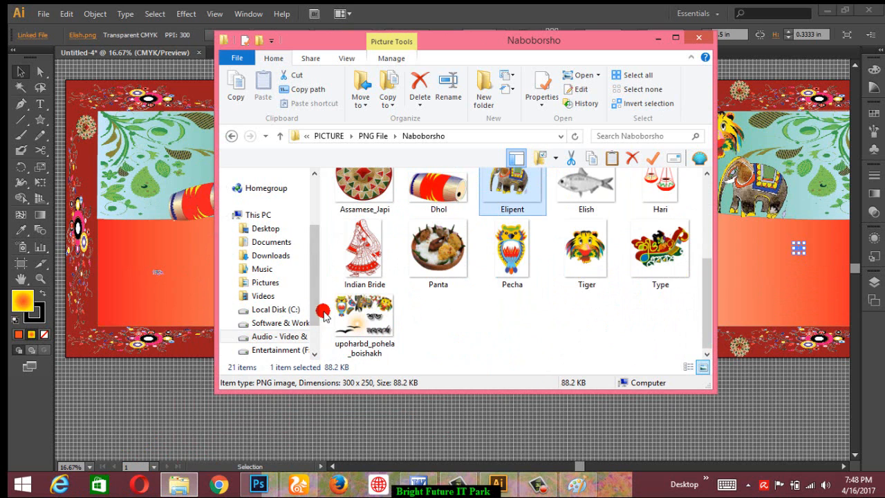
left_click_drag(438, 252, 795, 312)
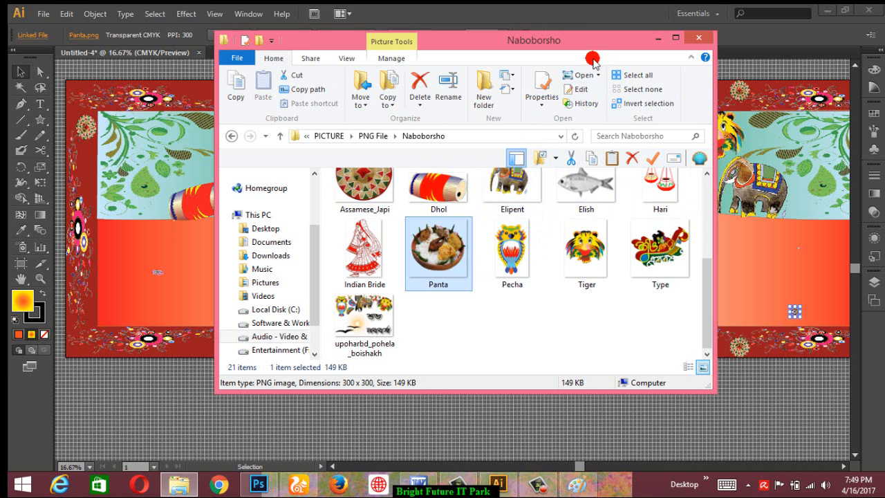
left_click_drag(591, 52, 501, 77)
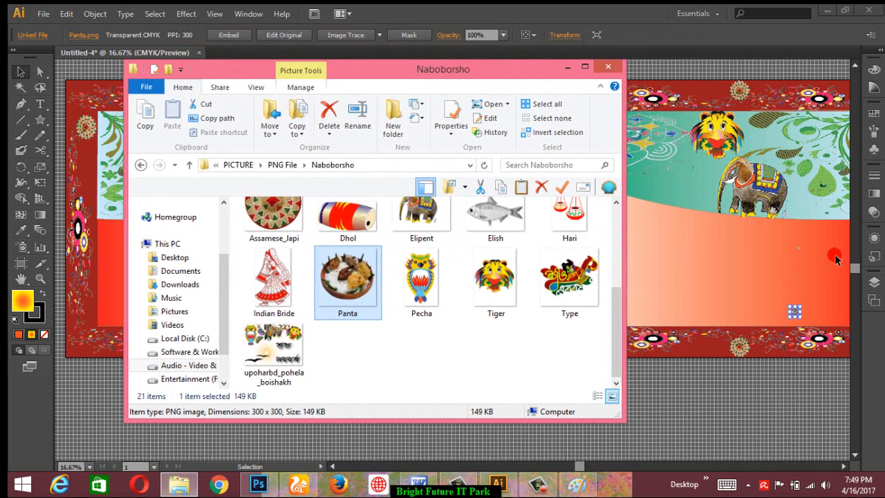
left_click(798, 252)
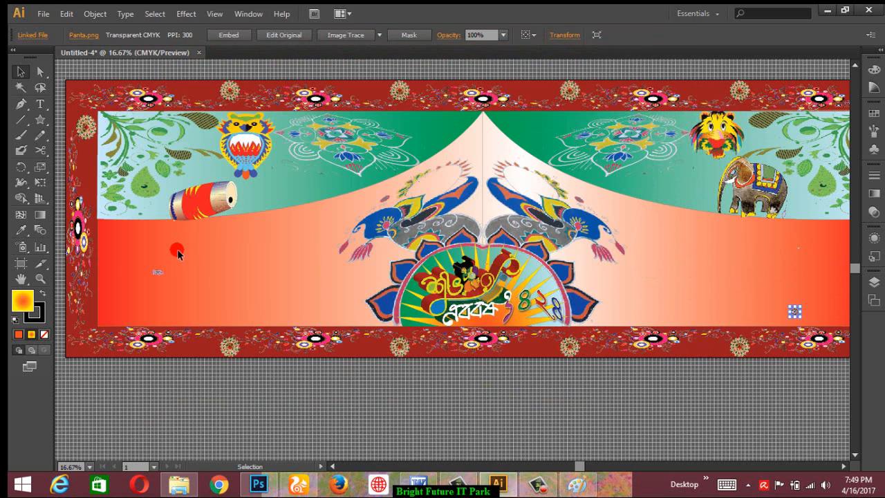
Enlarge the Alpona + 2 image and fit it into the lower left area of the banner, against the inner border edges
left_click_drag(158, 272, 170, 282)
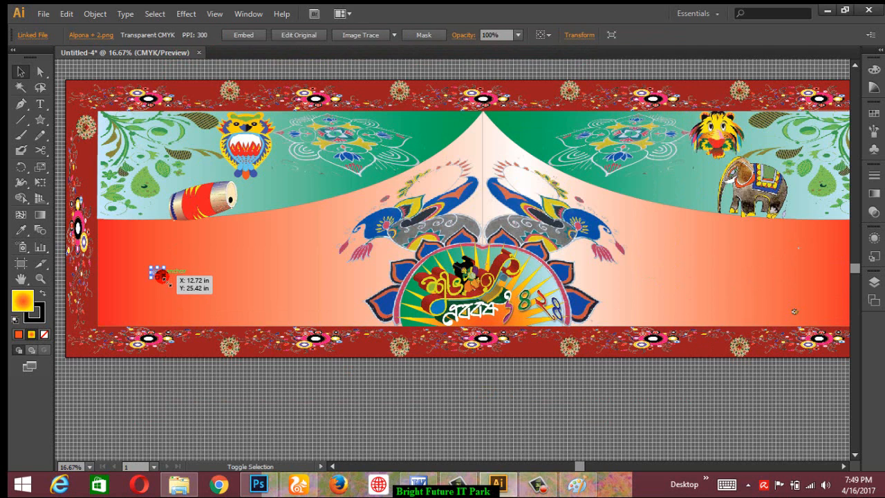
left_click_drag(164, 279, 217, 312)
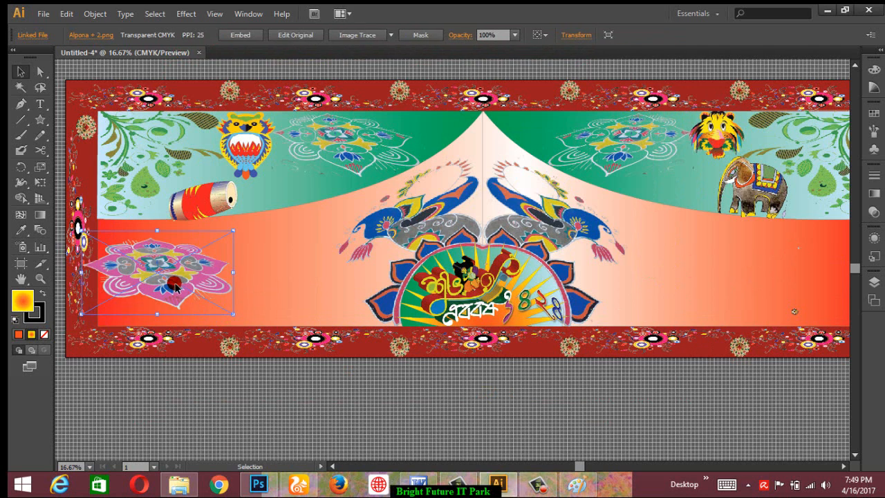
left_click_drag(173, 289, 206, 289)
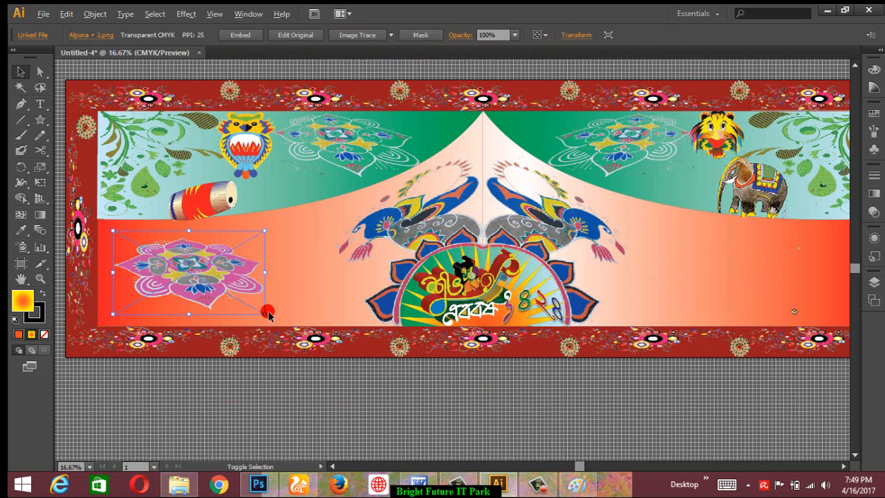
left_click_drag(268, 315, 309, 326)
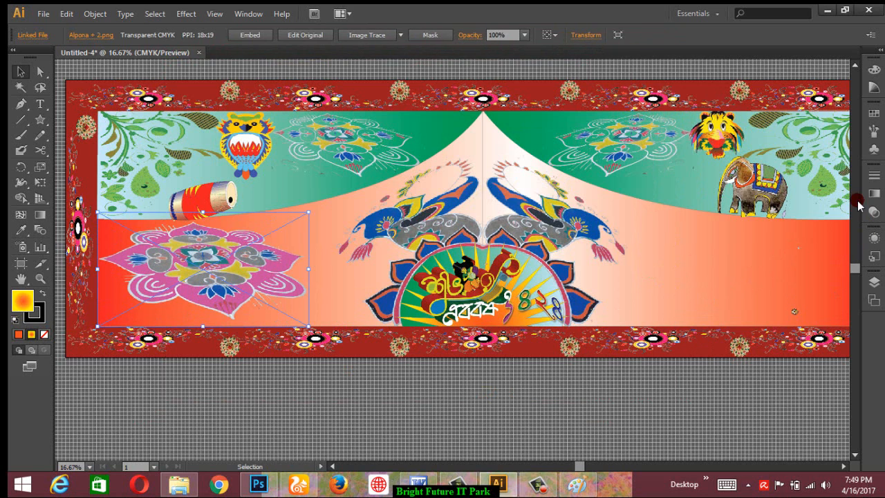
Set the opacity of the Alpona + 2 image to 40% and put away the Transparency panel
left_click(875, 177)
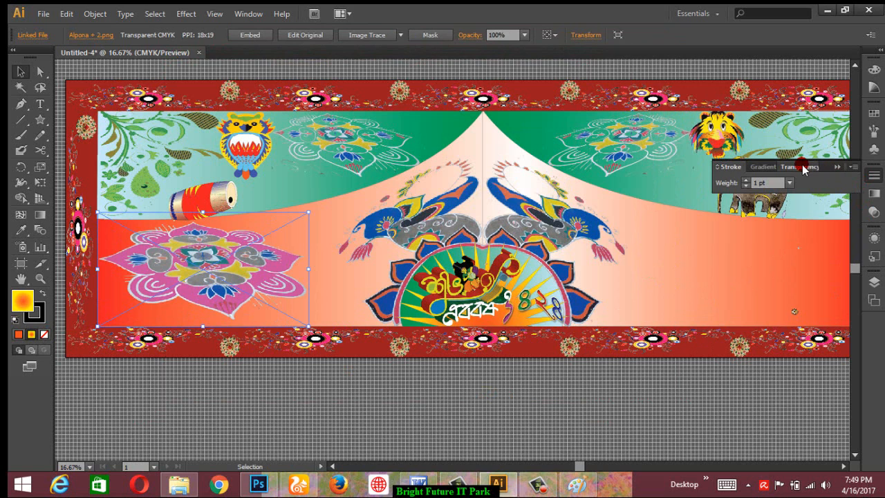
left_click(804, 169)
left_click(851, 183)
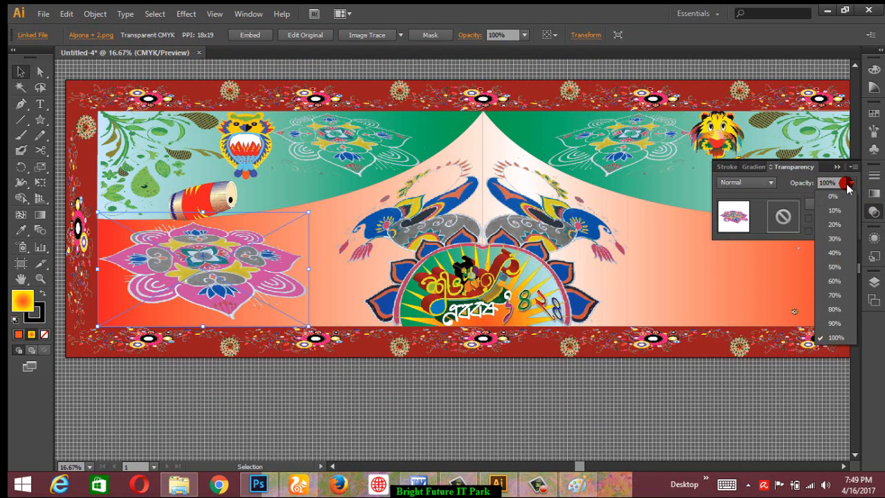
left_click(835, 252)
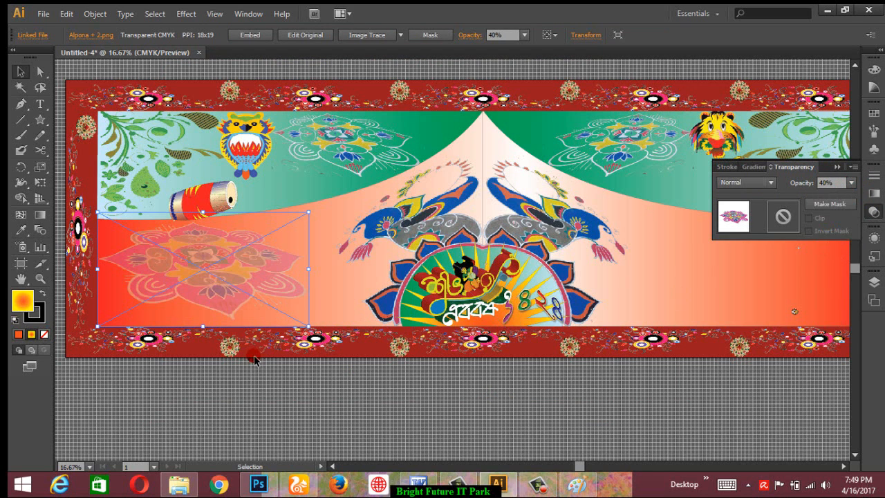
left_click(284, 386)
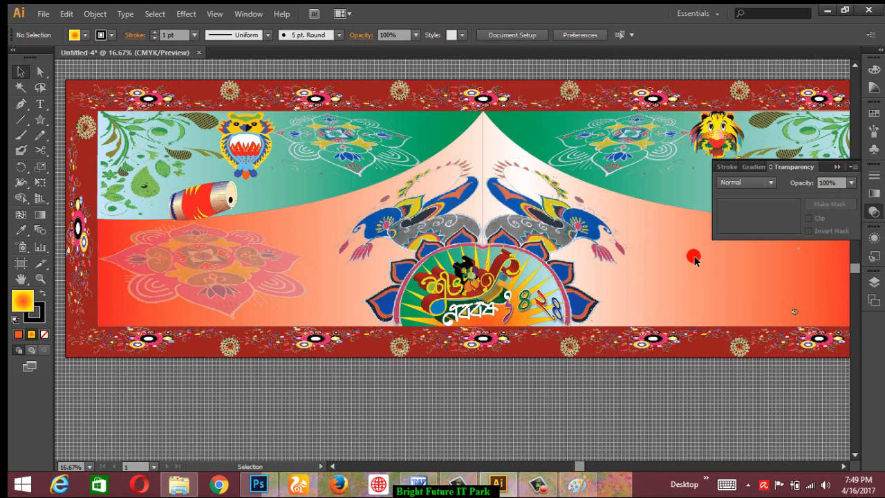
left_click(830, 169)
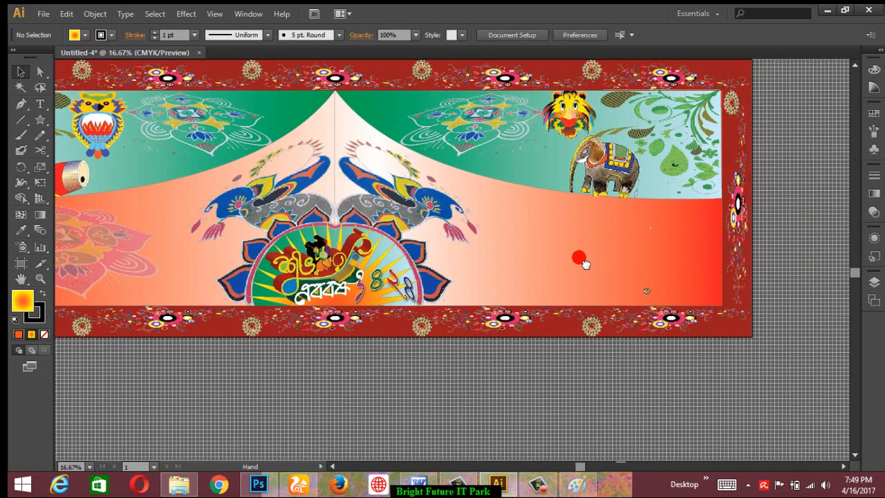
Enlarge the Panta image proportionally to about 11.4 in wide and position it in the banner's lower right area
left_click_drag(725, 279, 579, 255)
left_click_drag(648, 296, 646, 268)
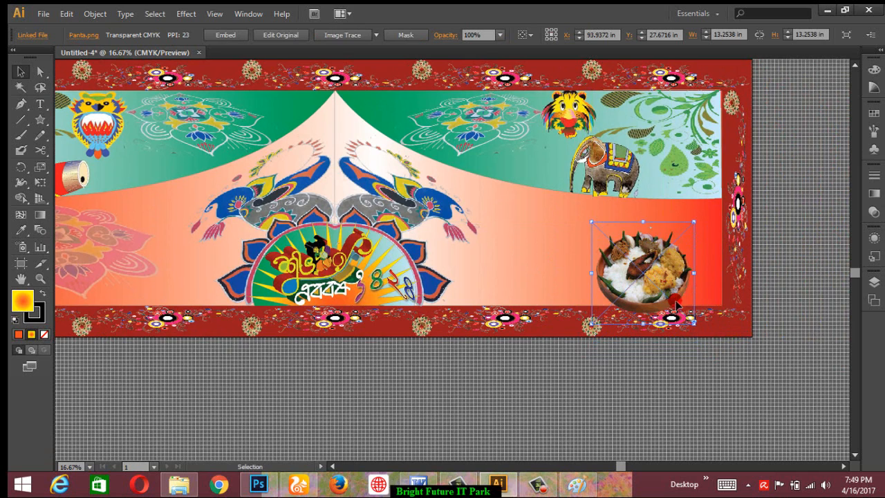
left_click_drag(694, 322, 684, 312)
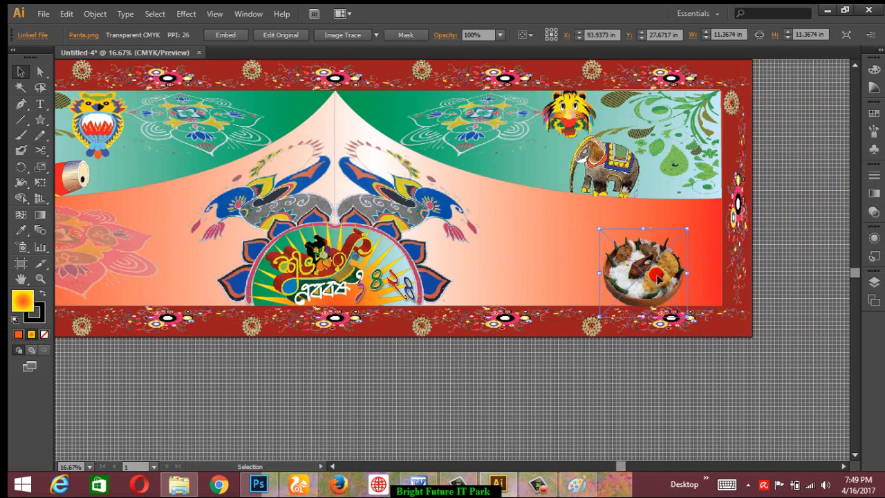
left_click_drag(659, 279, 667, 279)
Enlarge the Elish fish proportionally to about 10.2 in wide and position it directly above the Panta bowl
left_click(659, 228)
left_click(653, 229)
mouse_move(657, 234)
left_mouse_down()
mouse_move(719, 283)
mouse_move(668, 243)
left_mouse_up()
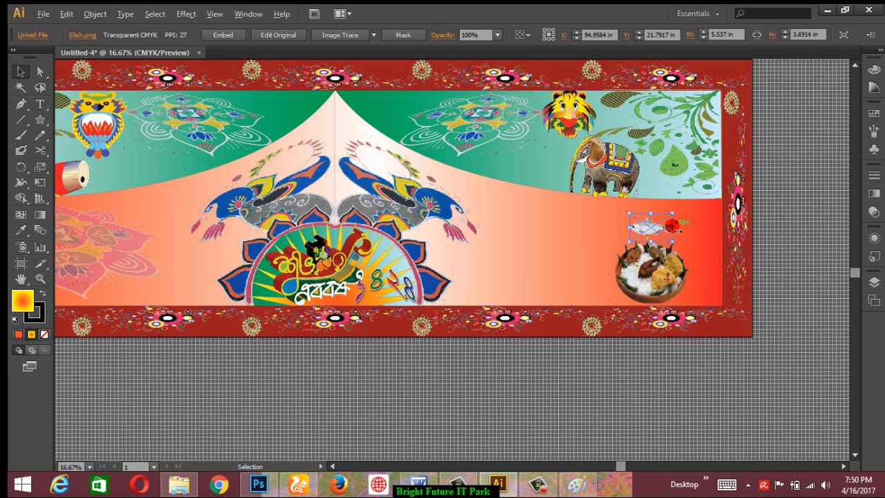
mouse_move(672, 241)
left_mouse_down()
mouse_move(689, 256)
mouse_move(660, 228)
left_mouse_up()
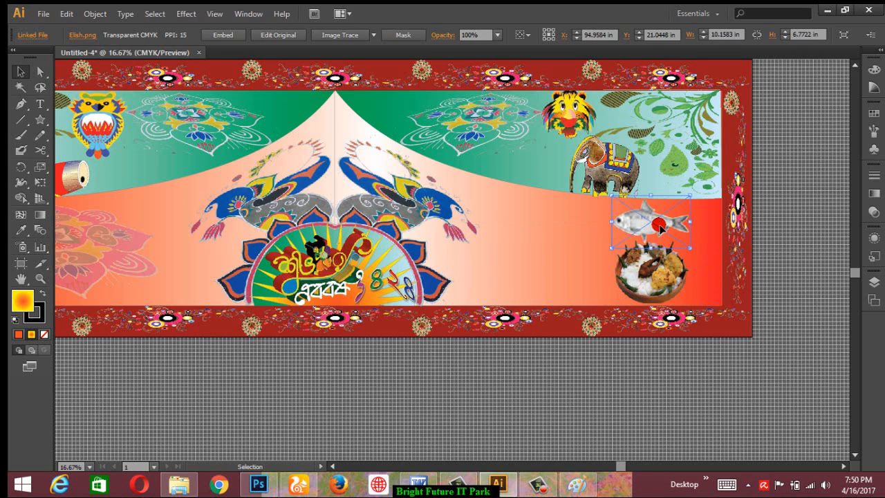
left_click(765, 259)
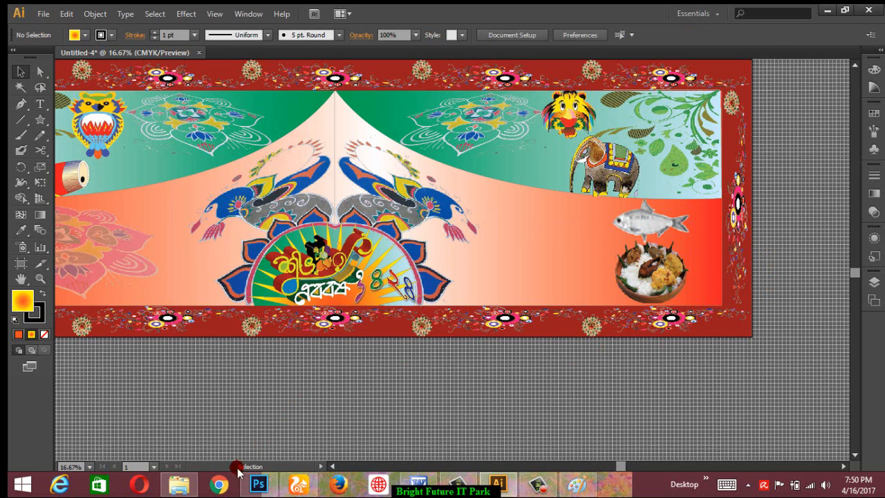
From the Naboborsho folder, place Indian Bride below the banner's right part and Hari beside the drum
left_click(179, 484)
left_click_drag(274, 280, 678, 393)
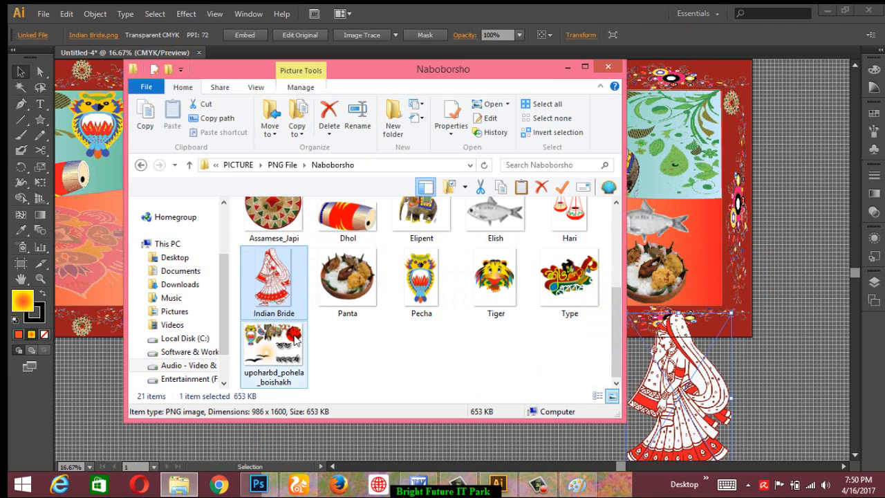
scroll(429, 294, "up", 1)
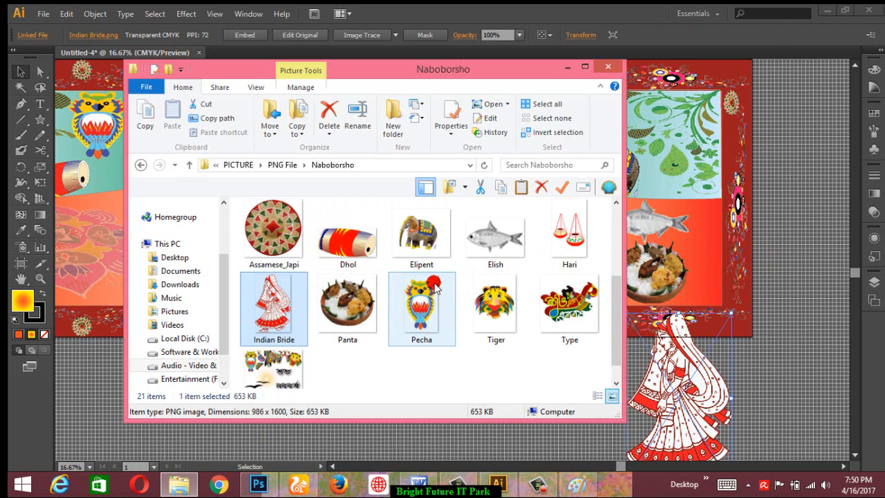
left_click_drag(570, 232, 107, 197)
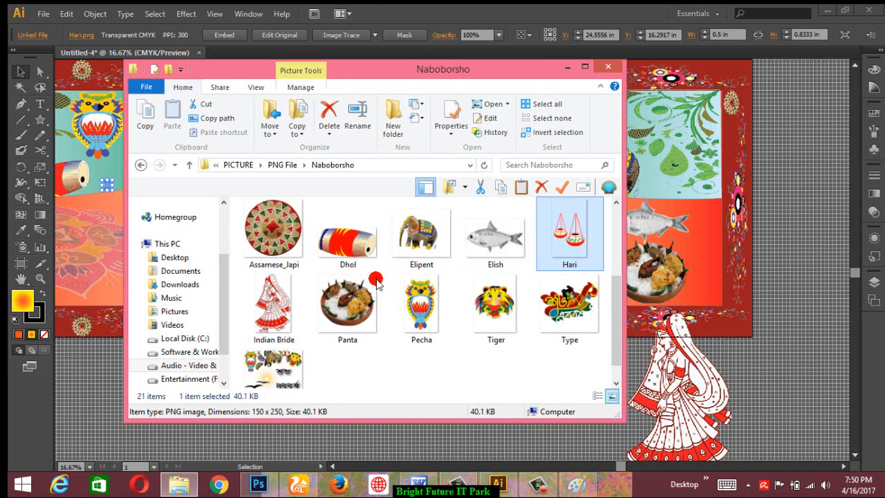
Place the Aktara image from the Naboborsho folder beside the fish and put the folder window away
left_click(321, 313)
scroll(332, 308, "up", 4)
left_click(289, 240)
left_click(580, 270)
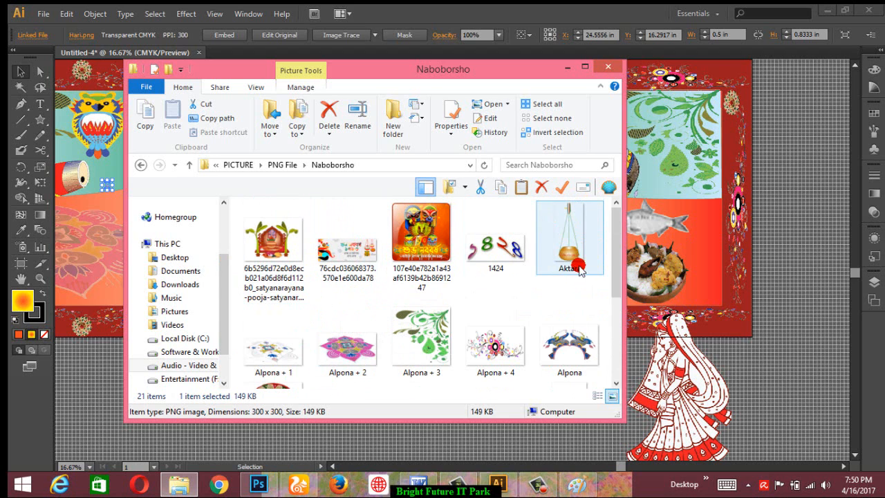
left_click_drag(567, 250, 736, 245)
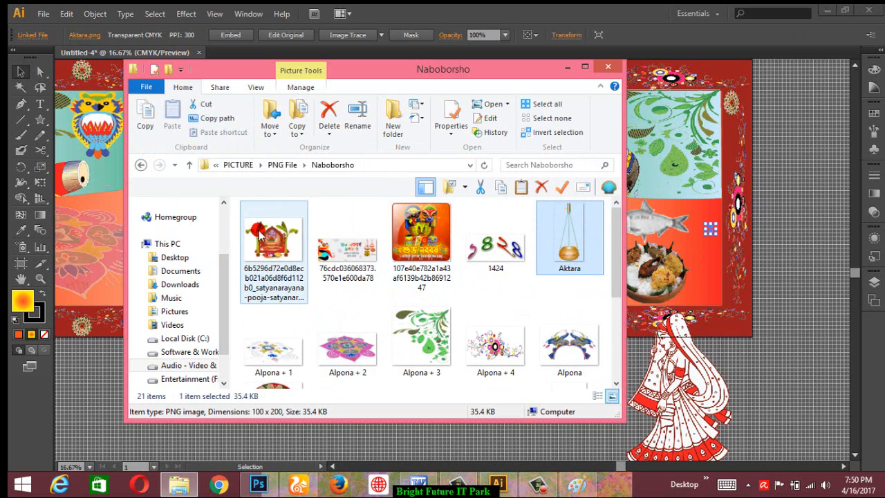
left_click(567, 67)
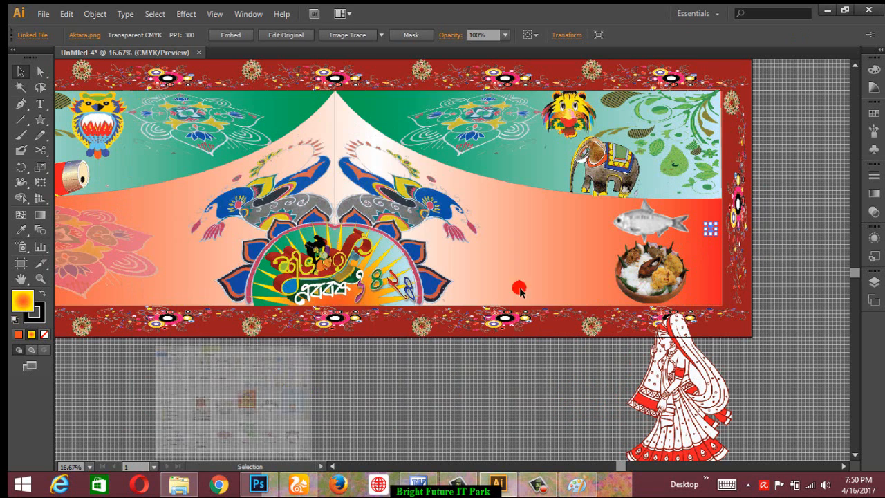
Move the Indian Bride image between the arch and the Panta bowl and shrink it to stand inside the border
left_click_drag(679, 393, 536, 243)
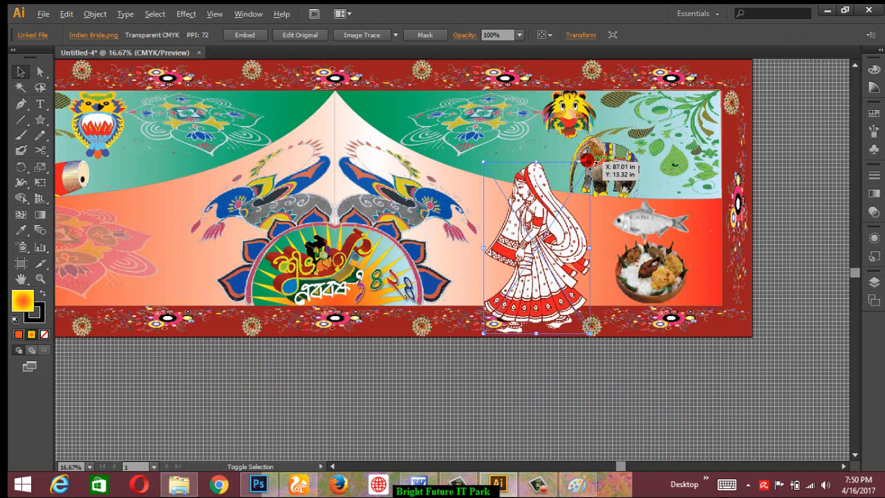
left_click_drag(584, 160, 574, 180)
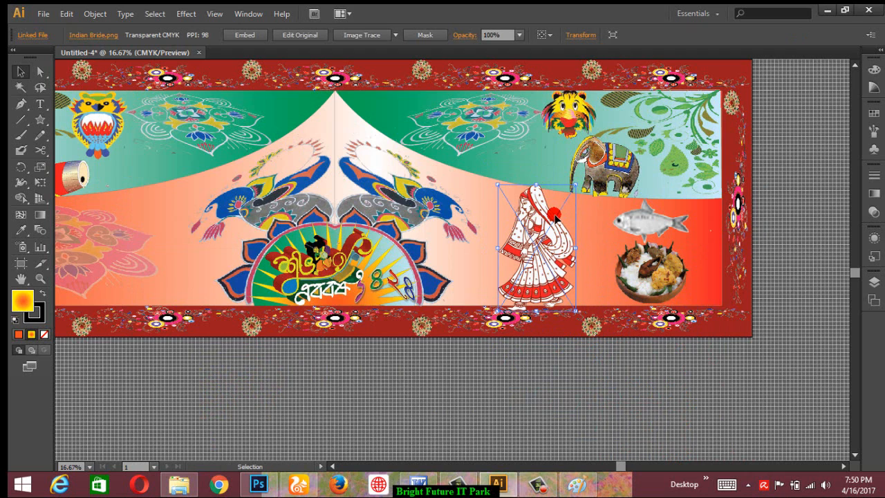
left_click(722, 256)
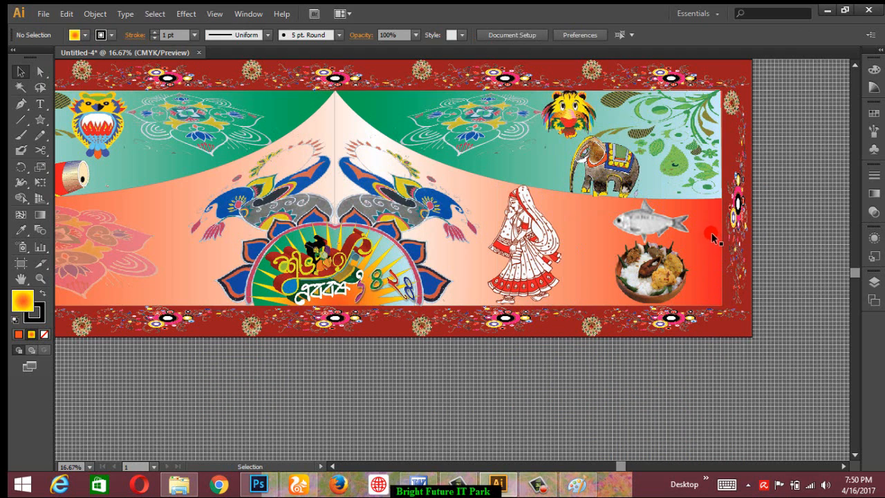
Enlarge the Aktara image and hang it from the peak of the central light shape, above the two peacocks
left_click(712, 231)
left_click_drag(707, 224, 684, 202)
left_click_drag(714, 237, 355, 143)
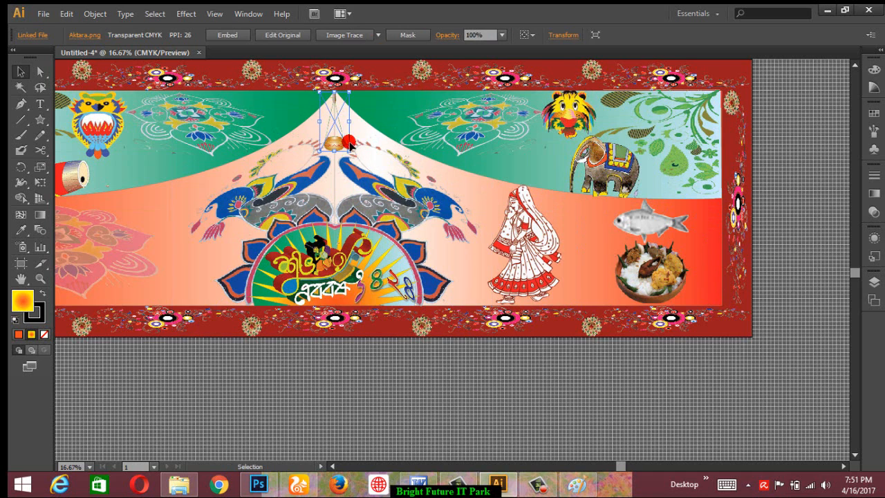
left_click(794, 212)
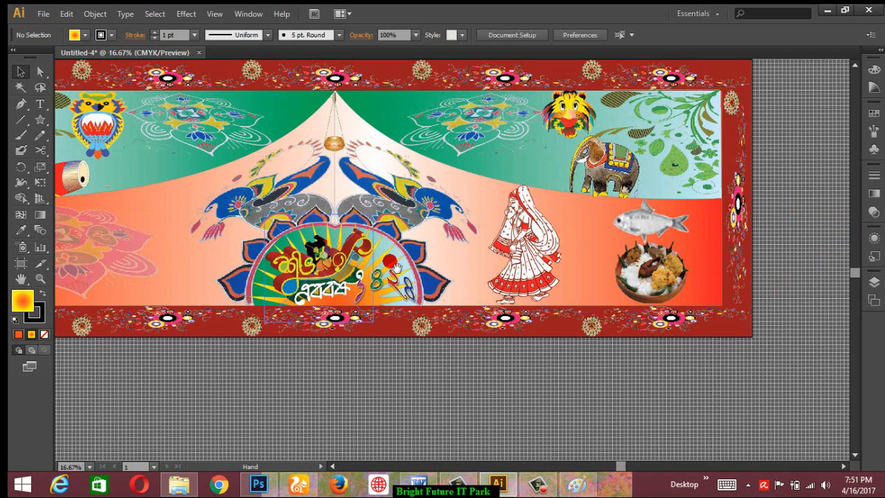
Enlarge the Hari pots to hang beside the owl, and place a mirrored copy of them beside the tiger
left_click_drag(231, 239, 392, 274)
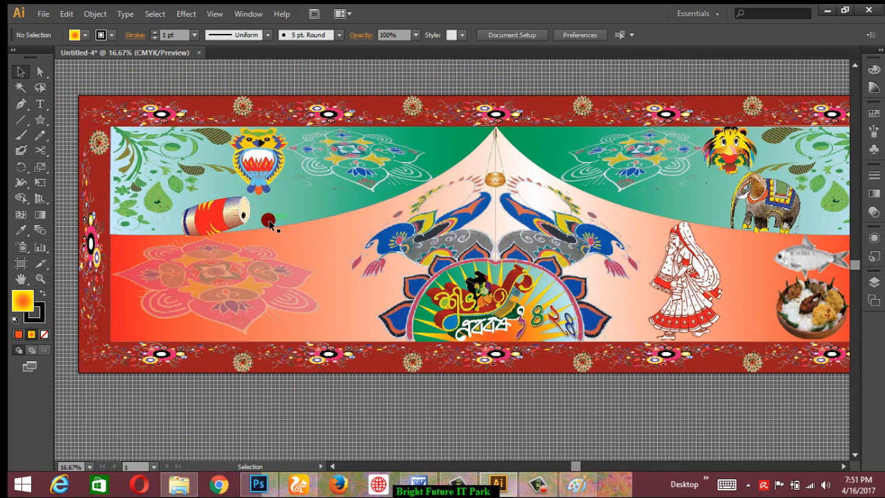
left_click_drag(276, 223, 378, 235)
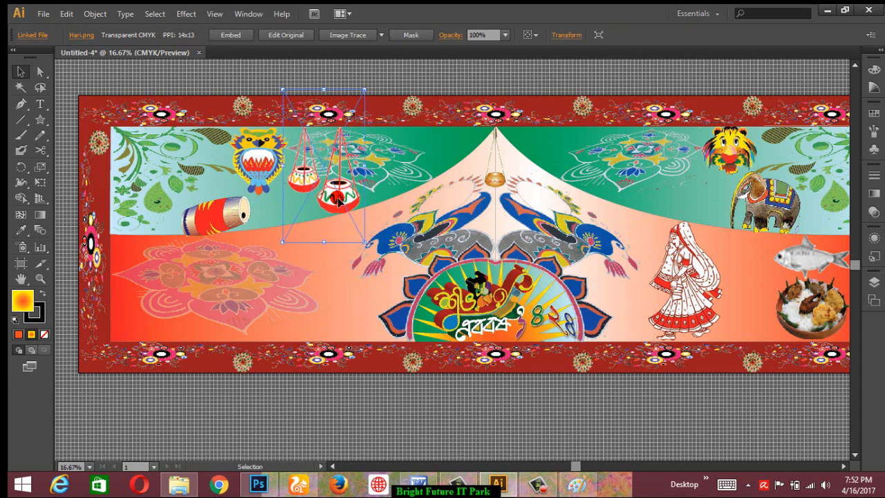
left_click_drag(339, 198, 556, 193)
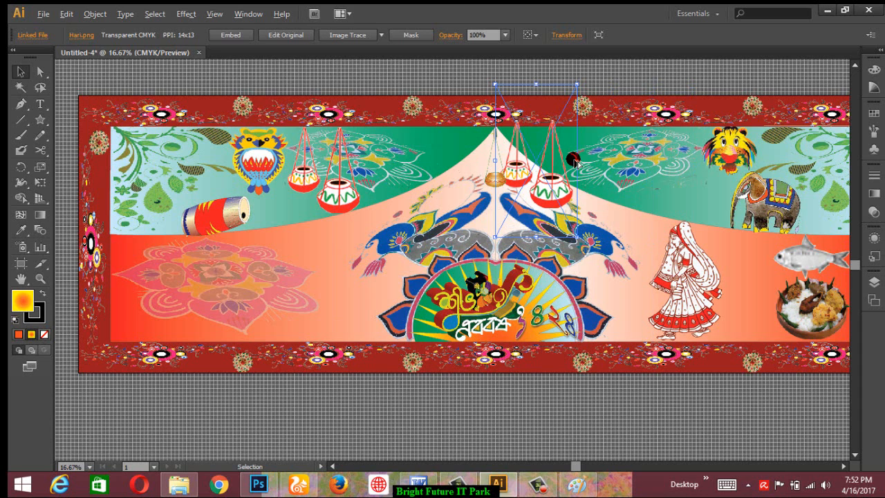
left_click_drag(576, 160, 497, 157)
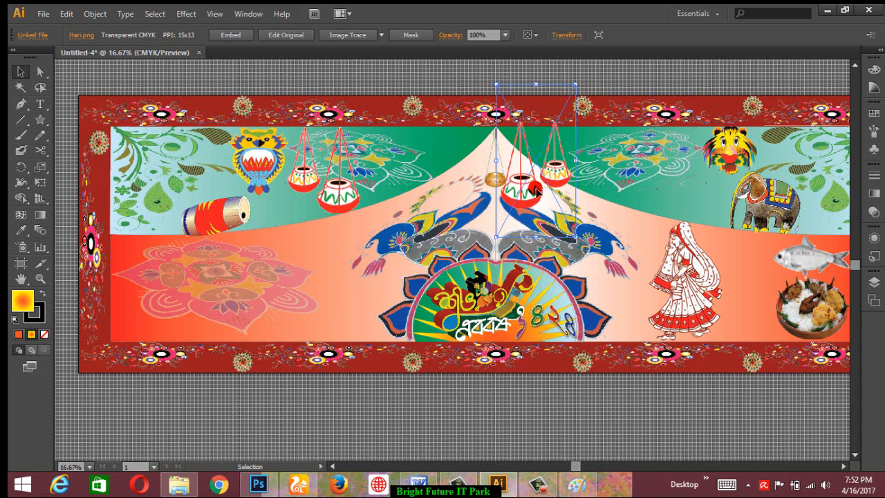
left_click_drag(532, 192, 659, 197)
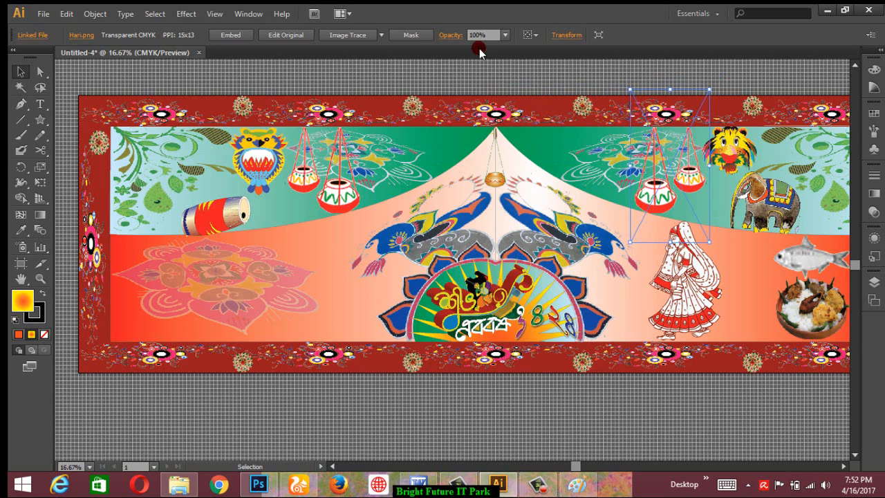
left_click(472, 80)
Examine the whole banner composition, including the balance of the images on both sides of the arch
key("z")
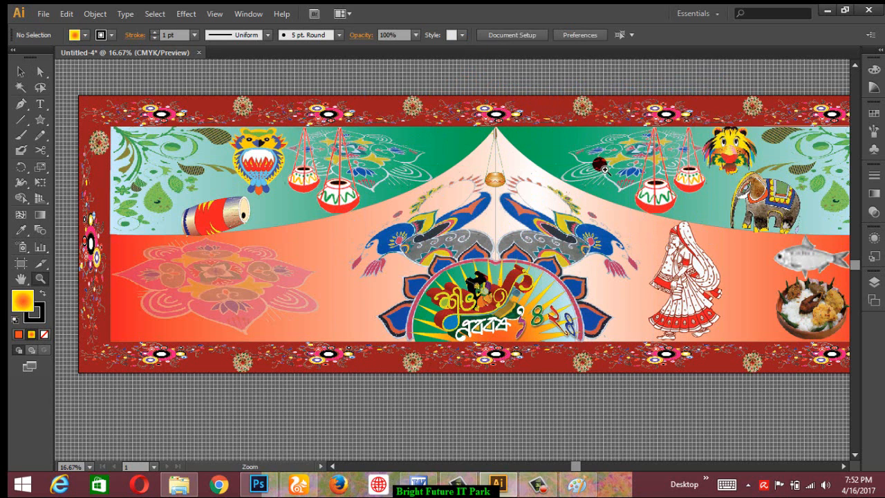
left_click(444, 215, "alt")
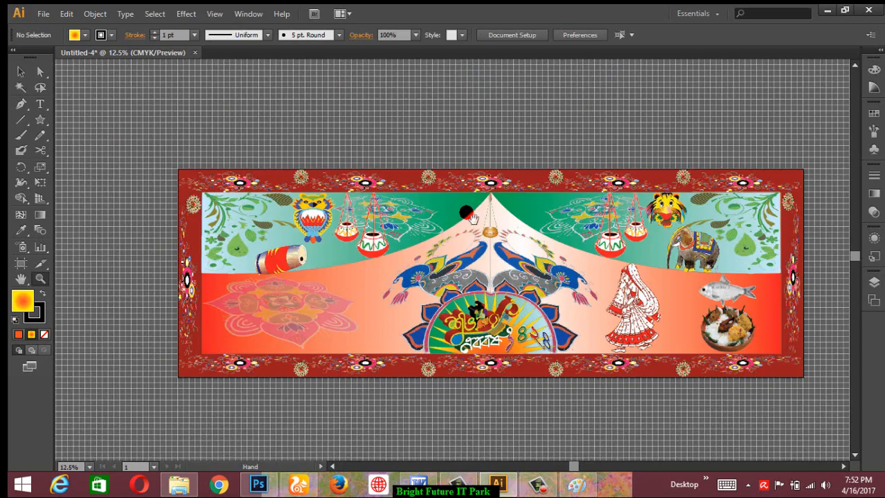
left_click(463, 213)
left_click_drag(479, 253, 437, 130)
left_click(437, 130, "alt")
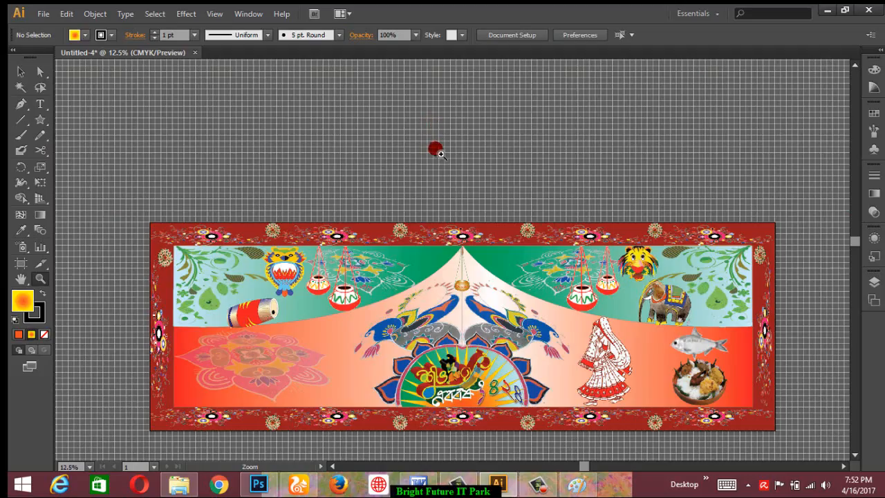
left_click_drag(437, 208, 437, 126)
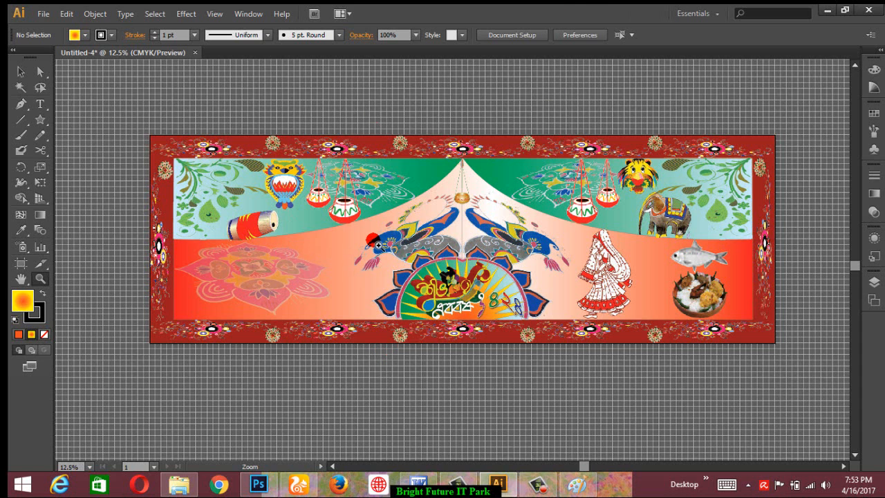
left_click(394, 267)
left_click_drag(397, 269, 324, 285)
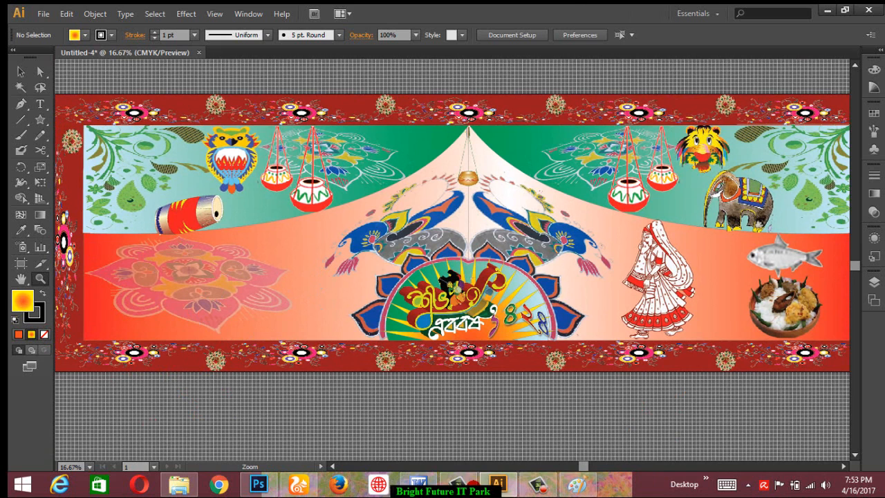
Switch to Word, copy the whole eight-line Bengali poem, and return to the banner in Illustrator
left_click(418, 482)
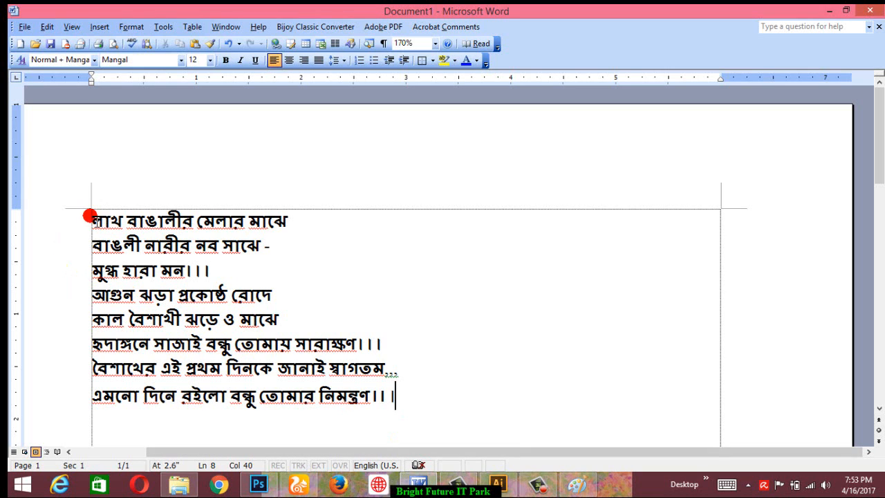
left_click_drag(89, 218, 404, 409)
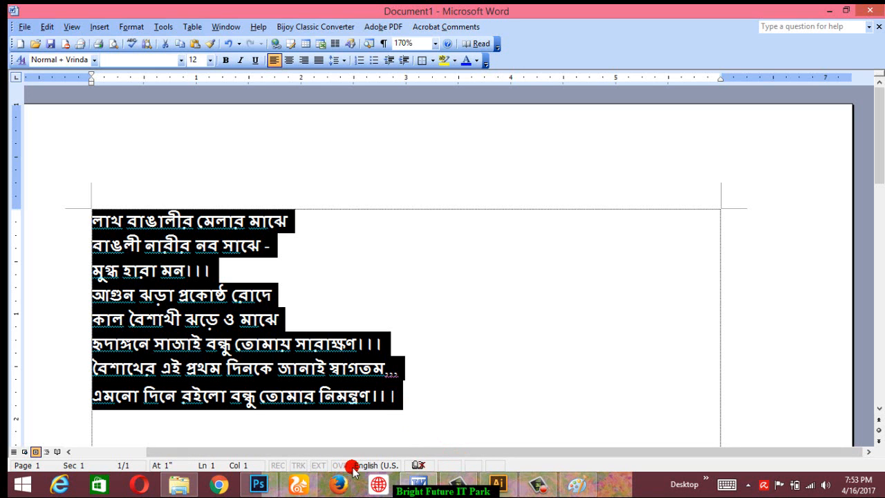
left_click(498, 484)
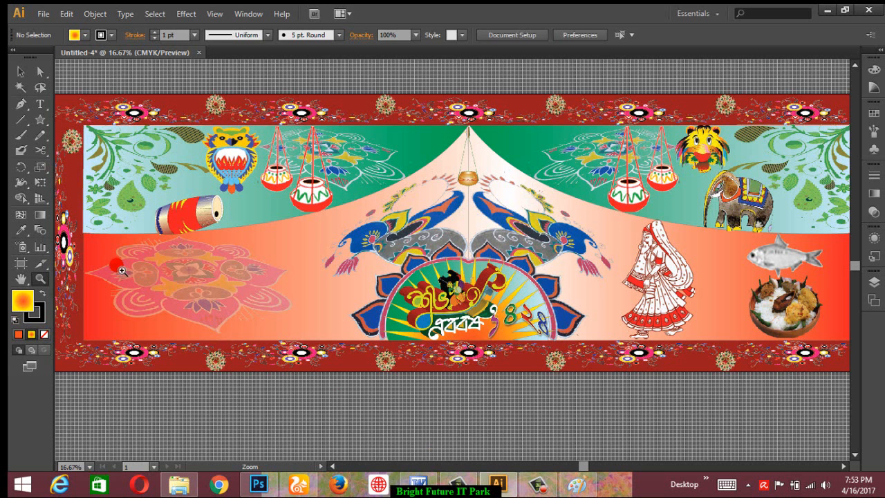
Paste the poem over the faded floral pattern in the banner's lower-left area and enlarge it to about 46.9 × 13.9 in
left_click(21, 71)
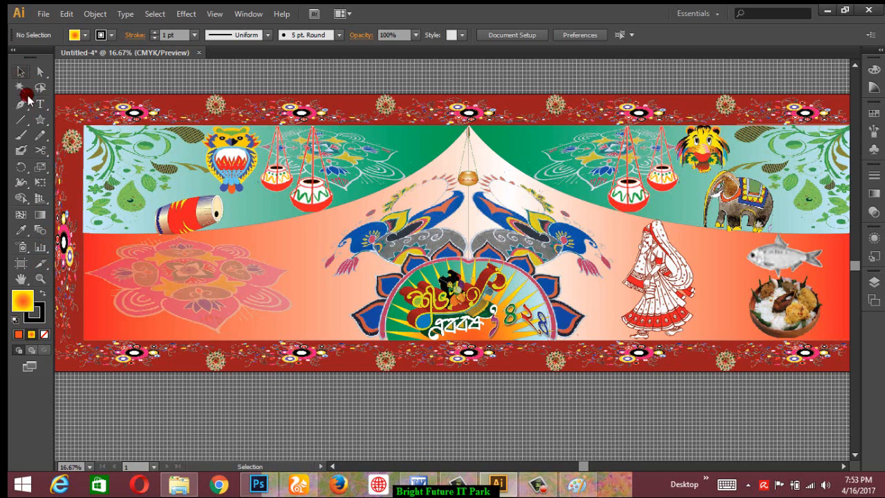
left_click(155, 266)
left_click(306, 383)
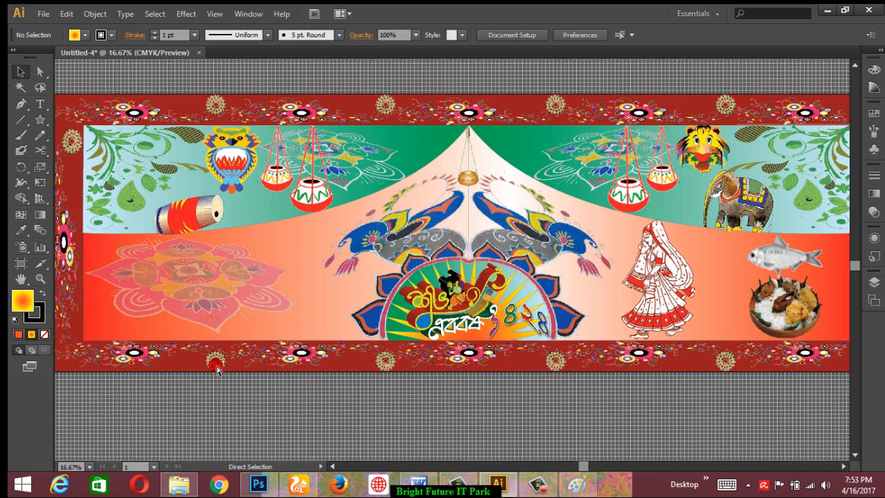
left_click_drag(265, 337, 313, 212)
left_click_drag(341, 244, 110, 263)
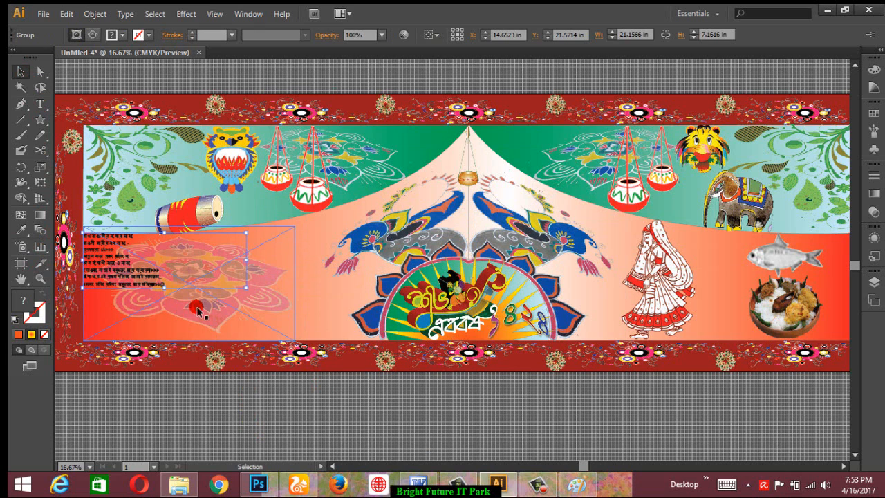
left_click_drag(242, 295, 326, 339)
key("ctrl+shift+a")
key("z")
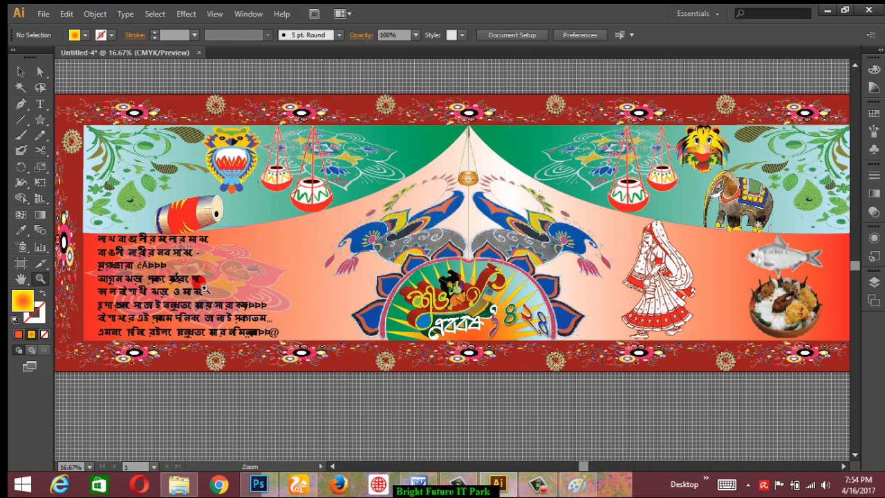
Examine the pasted poem's lettering up close, and check its placement within the whole banner composition
left_click(183, 268)
left_click_drag(381, 318, 277, 302)
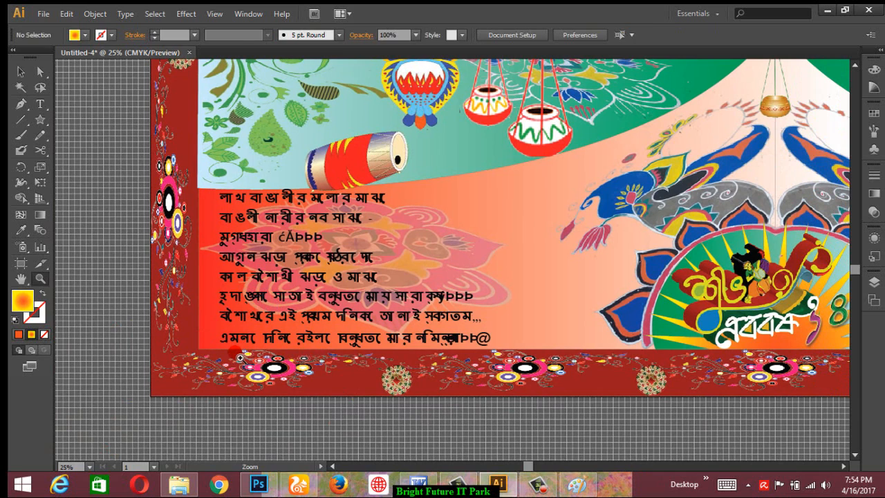
key("v")
left_click(357, 263)
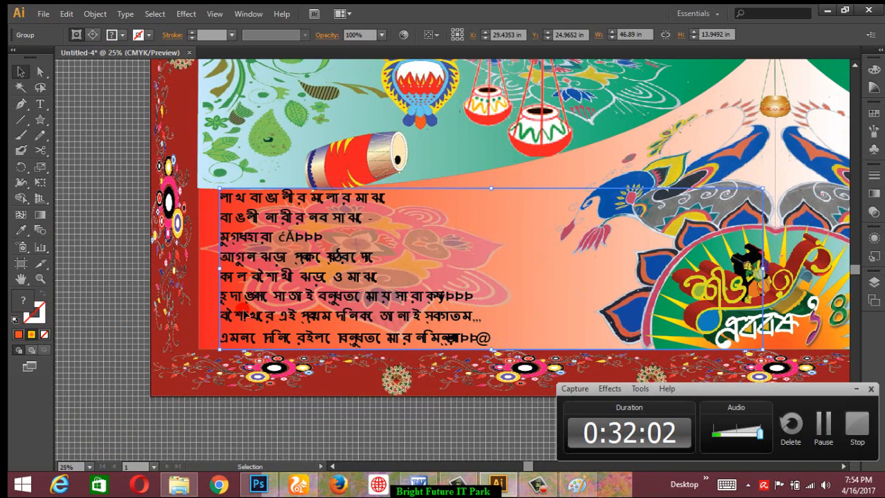
key("z")
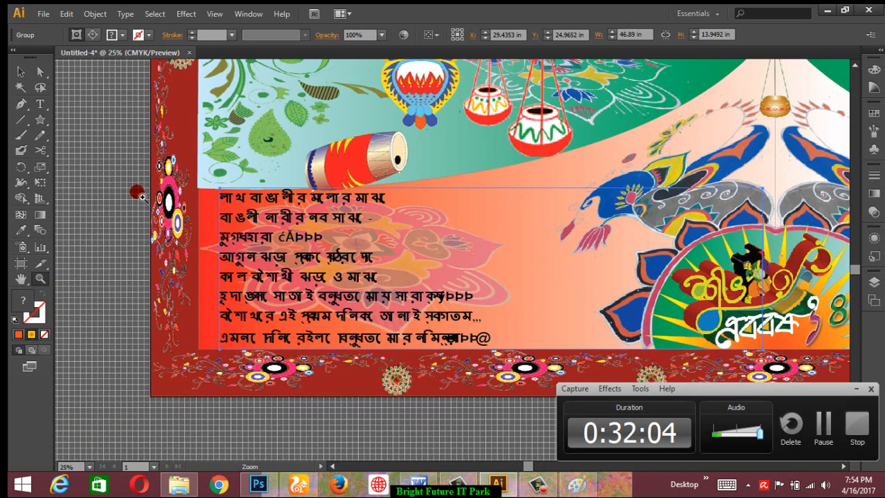
left_click(125, 230, "alt")
left_click(165, 263, "alt")
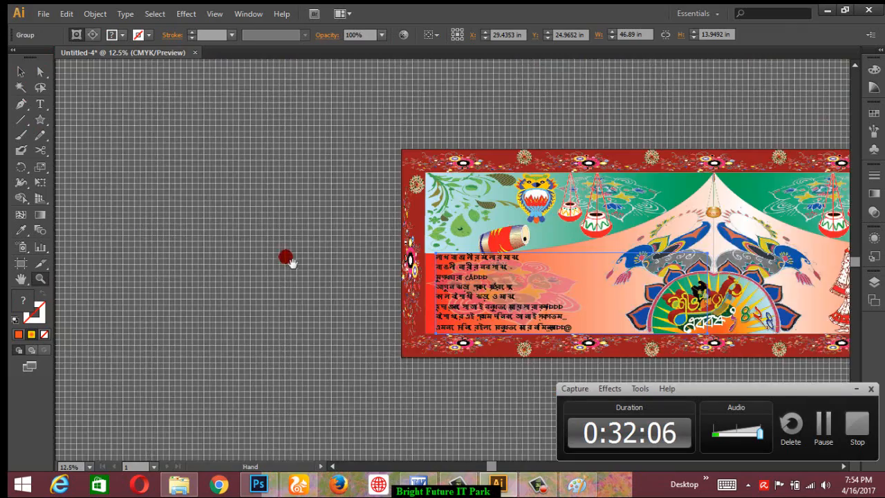
left_click(173, 294)
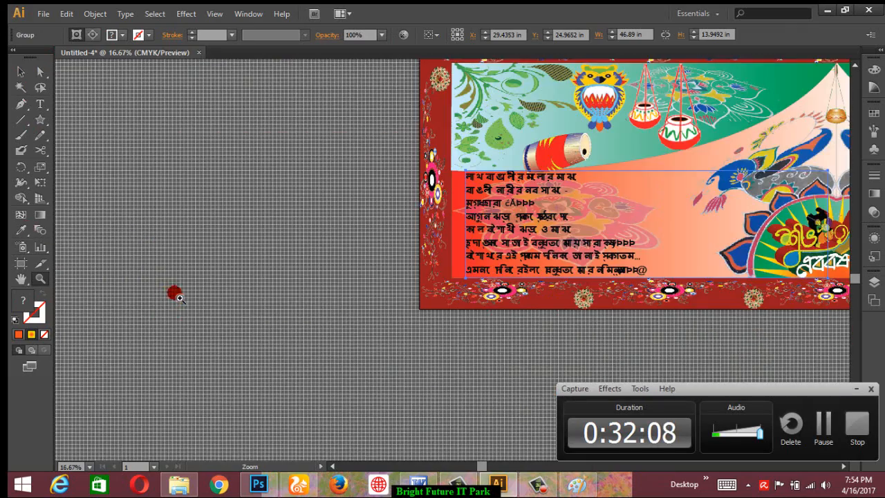
left_click_drag(332, 281, 88, 354)
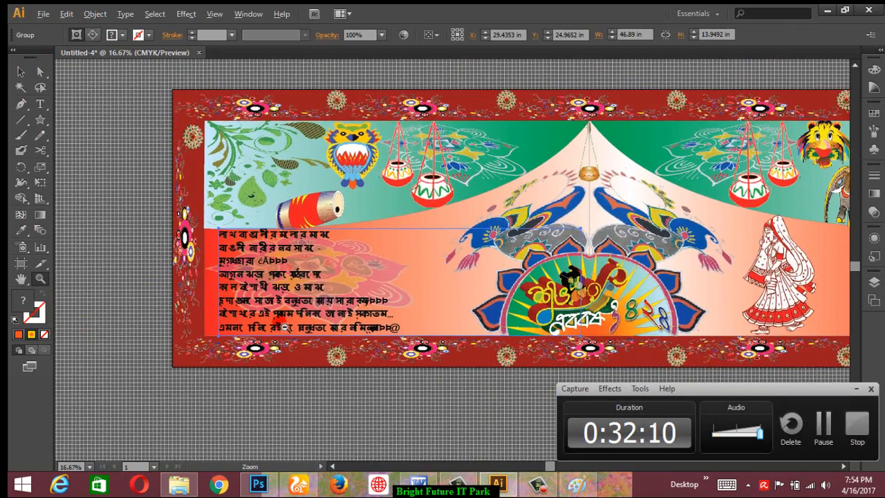
left_click(284, 321, "alt")
left_click_drag(395, 316, 138, 348)
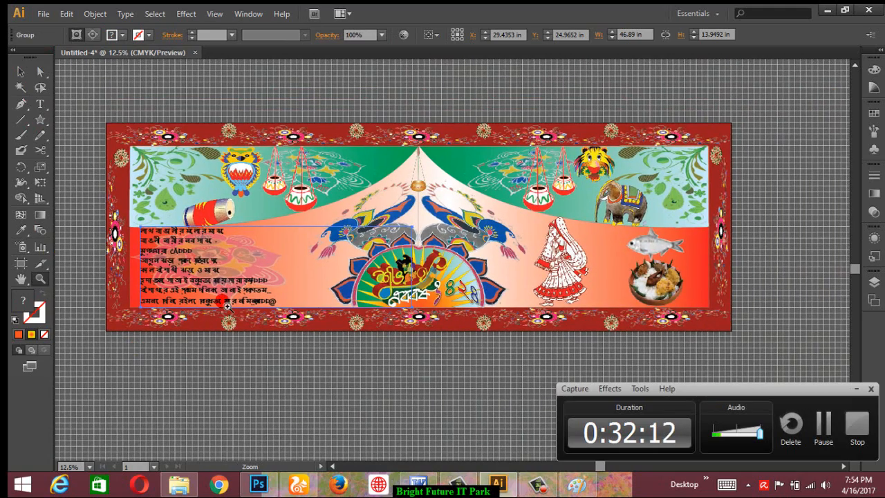
left_click(20, 71)
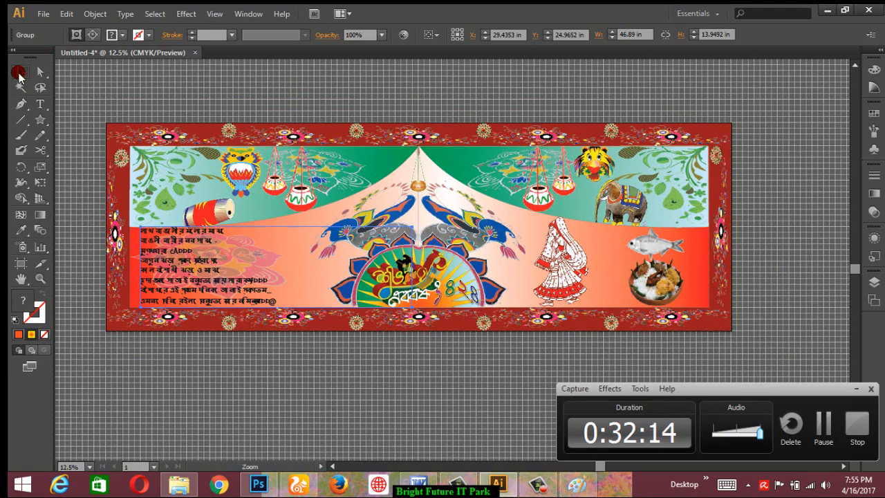
left_click(229, 112)
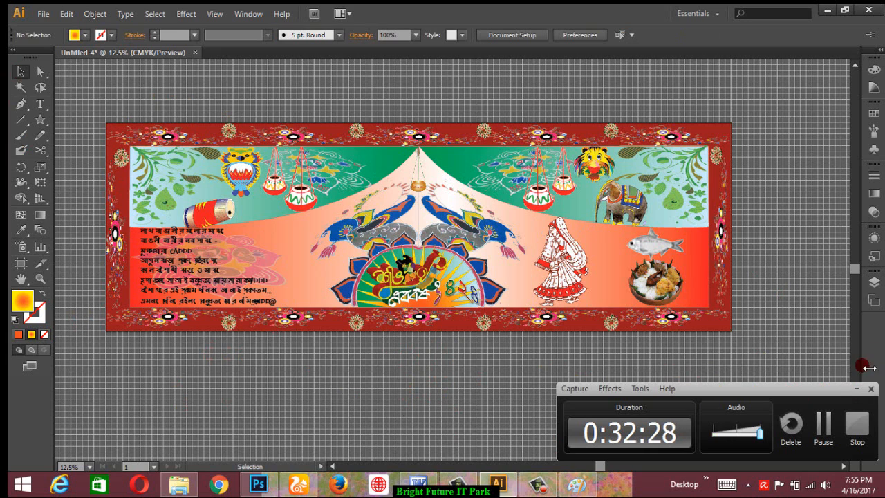
left_click(857, 389)
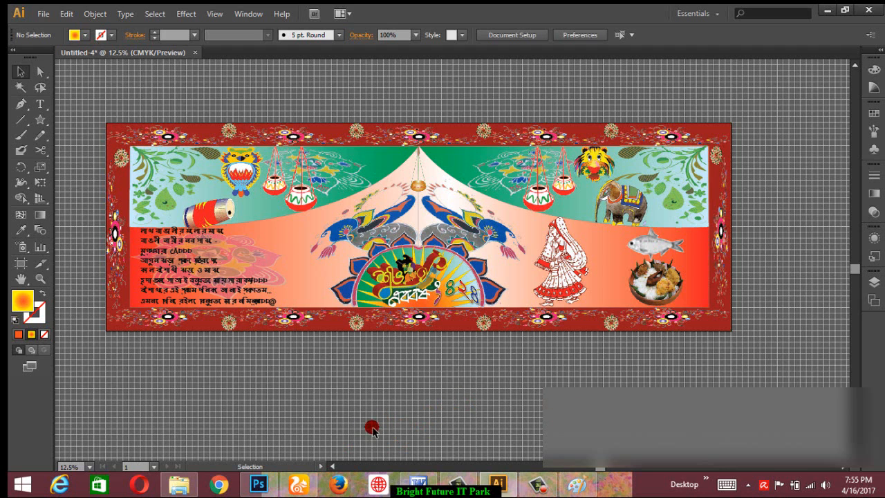
Switch to the browser and look through the Graphic Design Facebook page, including its cover image and recent posts
left_click(299, 485)
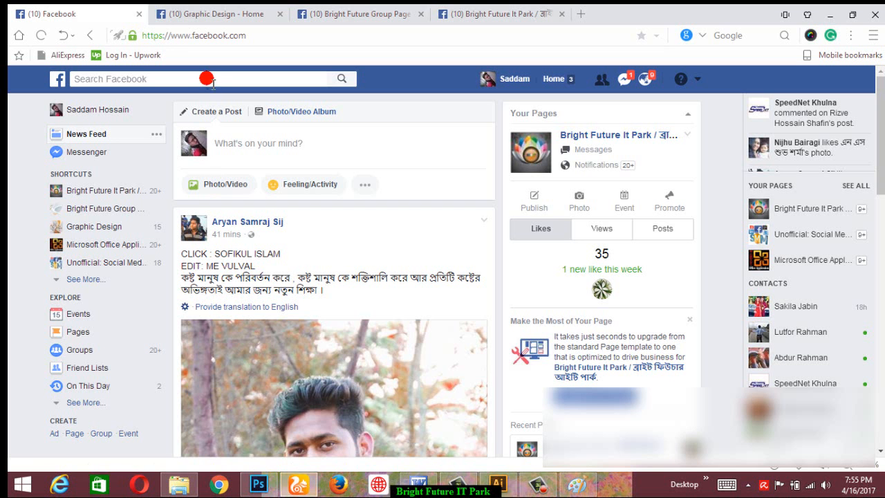
left_click(196, 12)
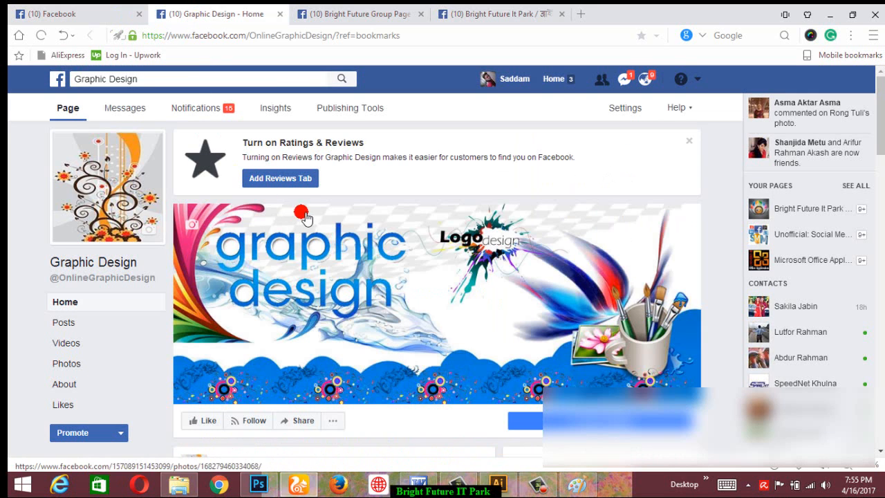
scroll(204, 139, "down", 4)
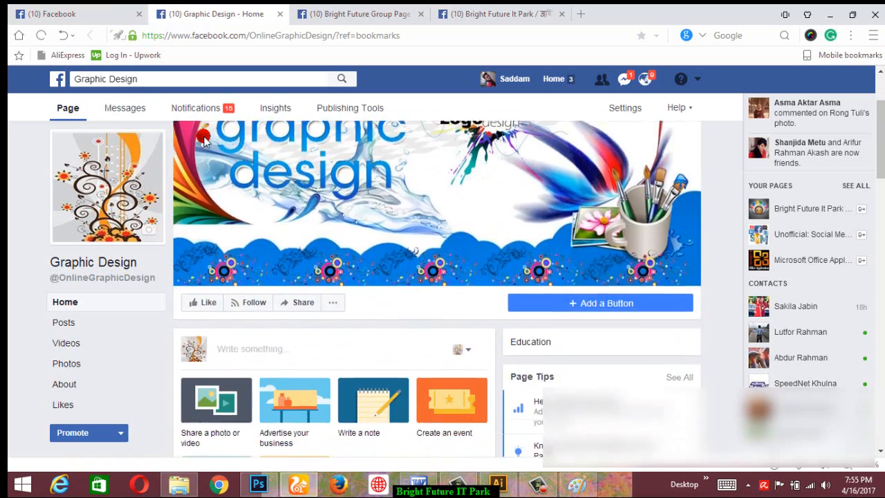
scroll(277, 180, "up", 3)
scroll(348, 261, "down", 1)
scroll(348, 261, "up", 1)
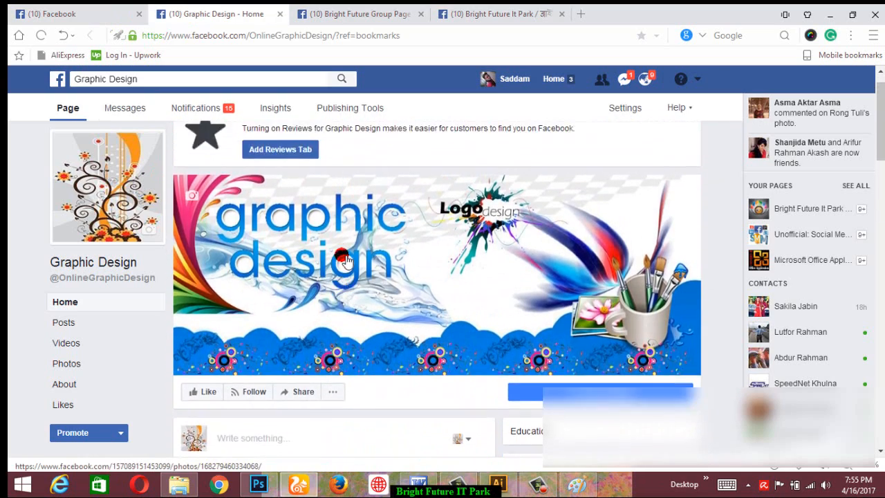
scroll(347, 262, "down", 4)
scroll(347, 261, "up", 4)
scroll(347, 261, "down", 4)
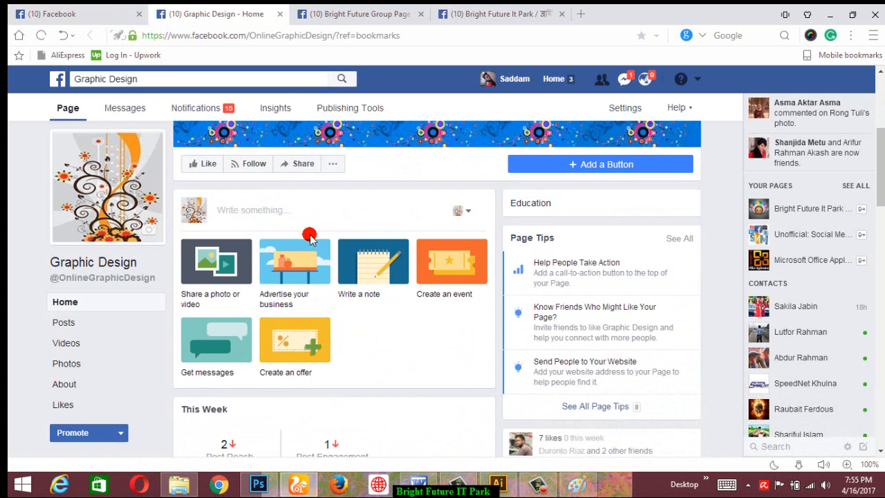
scroll(379, 256, "down", 10)
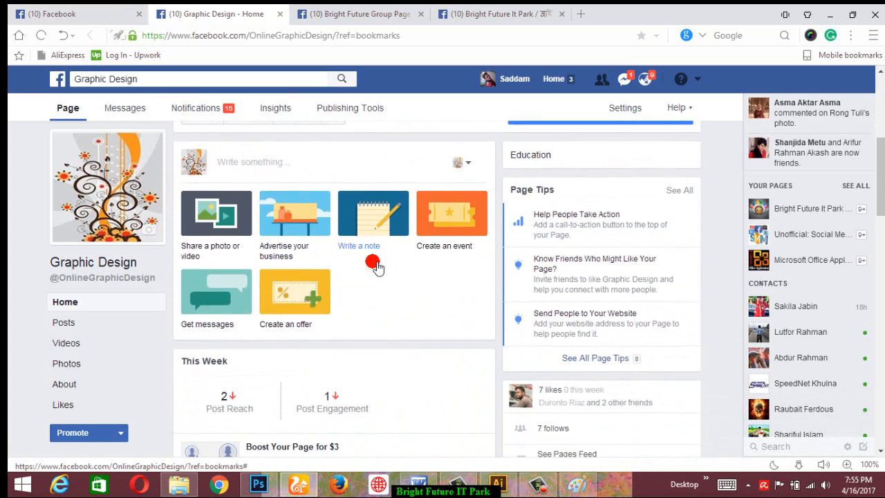
scroll(372, 265, "up", 5)
scroll(372, 265, "down", 10)
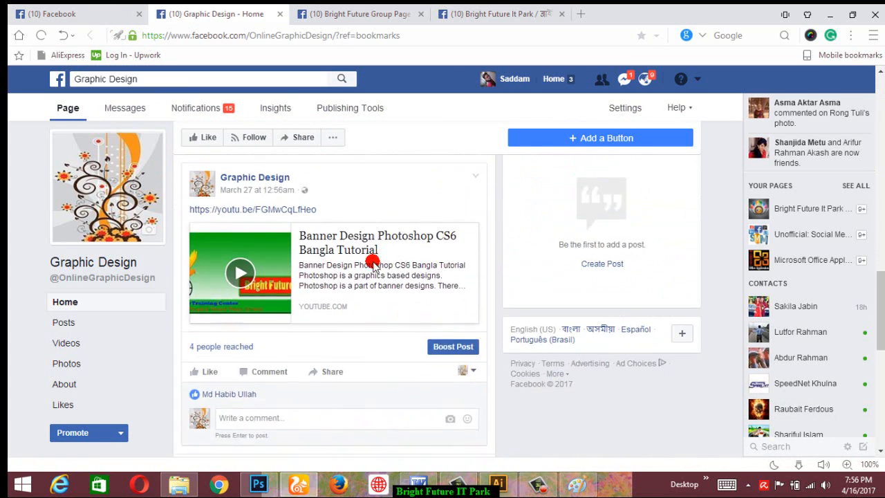
scroll(375, 266, "up", 4)
scroll(373, 263, "up", 10)
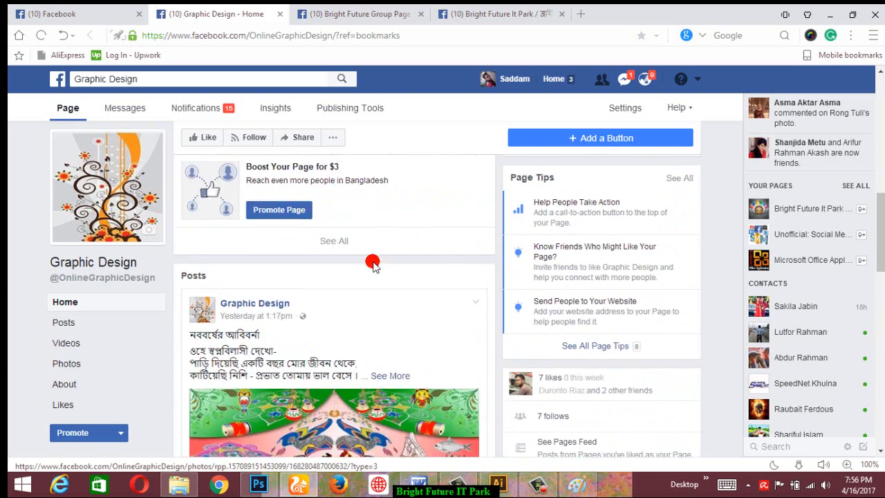
Look through the Bright Future Group Page on Facebook, including its pinned post and recent activity
left_click(328, 14)
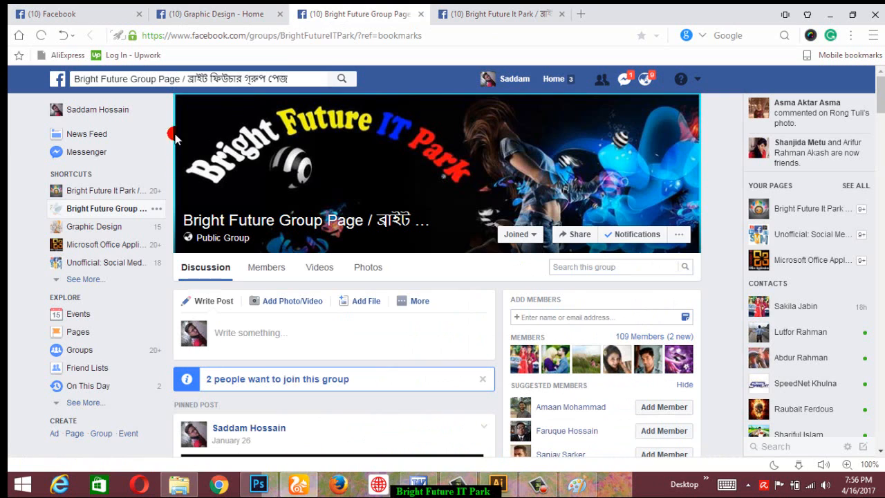
scroll(311, 146, "down", 10)
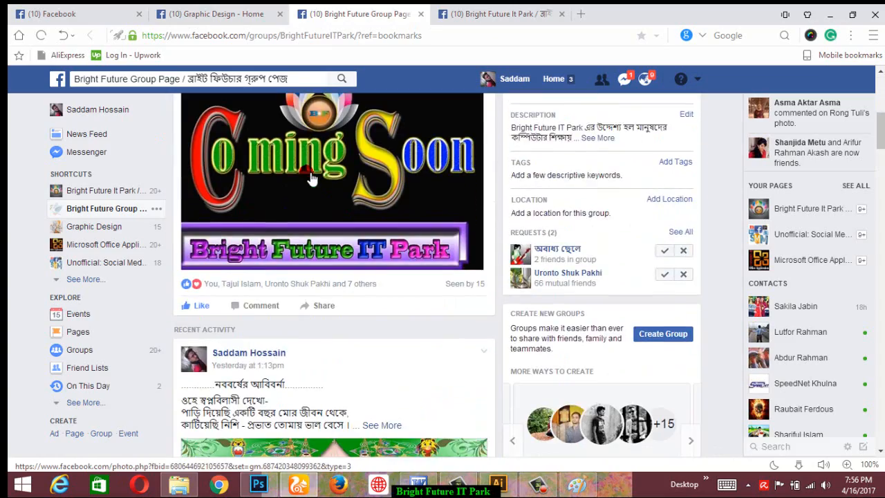
scroll(312, 178, "up", 10)
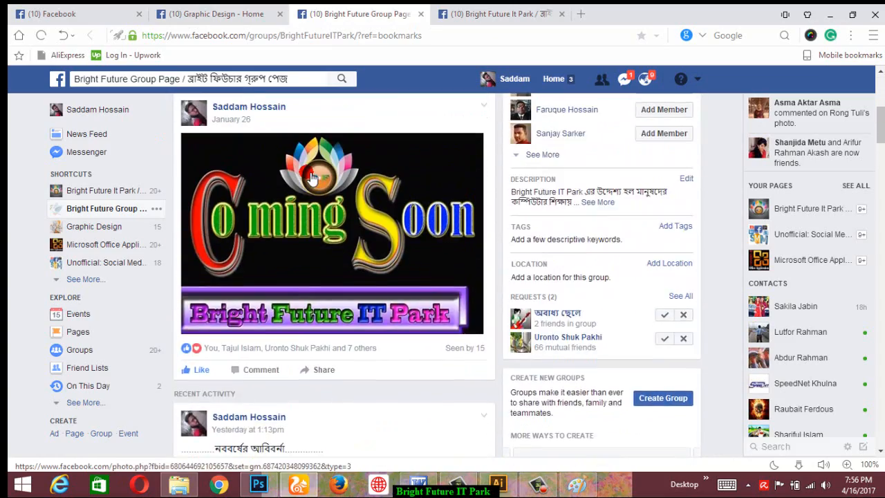
scroll(311, 179, "down", 10)
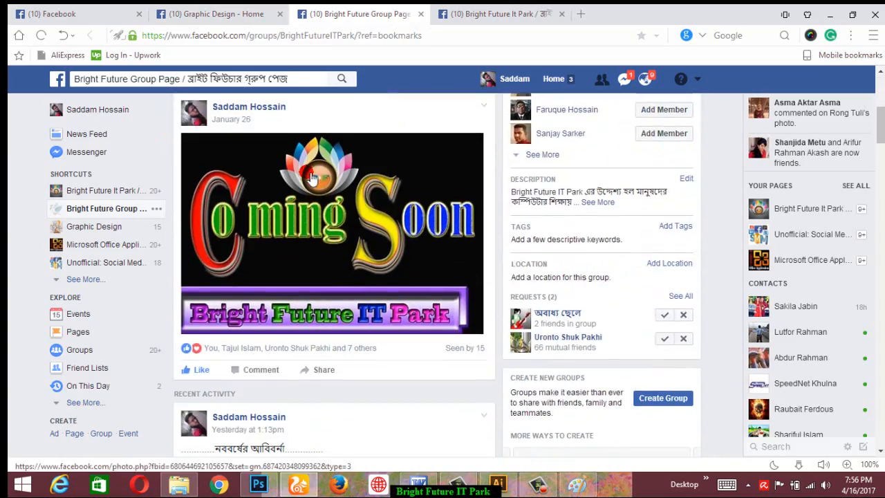
scroll(311, 178, "up", 10)
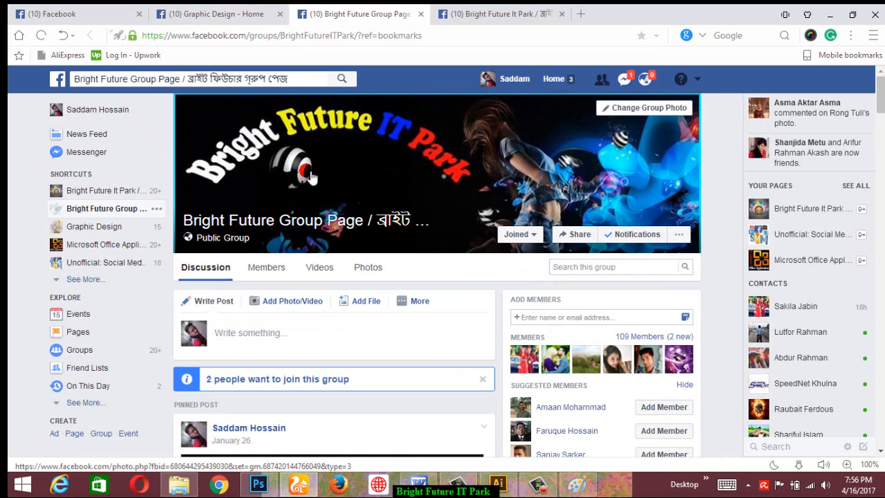
Look through the Bright Future It Park Facebook page, including its cover image and weekly activity section
left_click(484, 14)
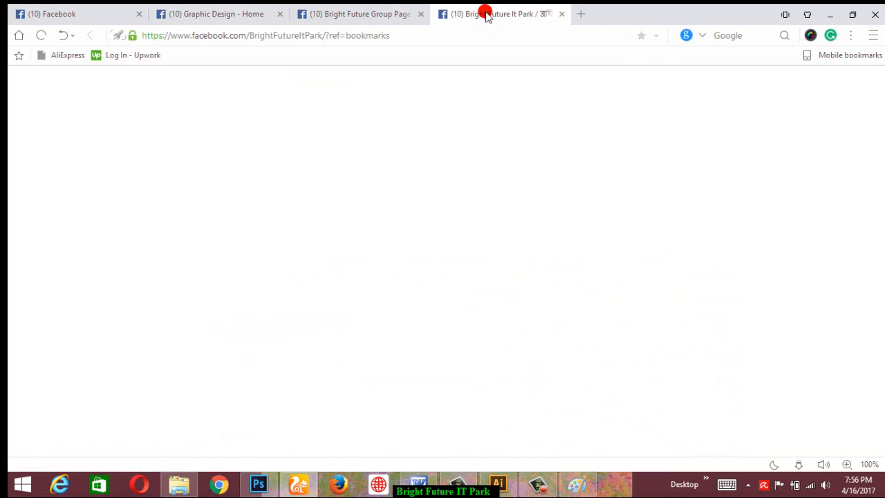
scroll(242, 223, "down", 5)
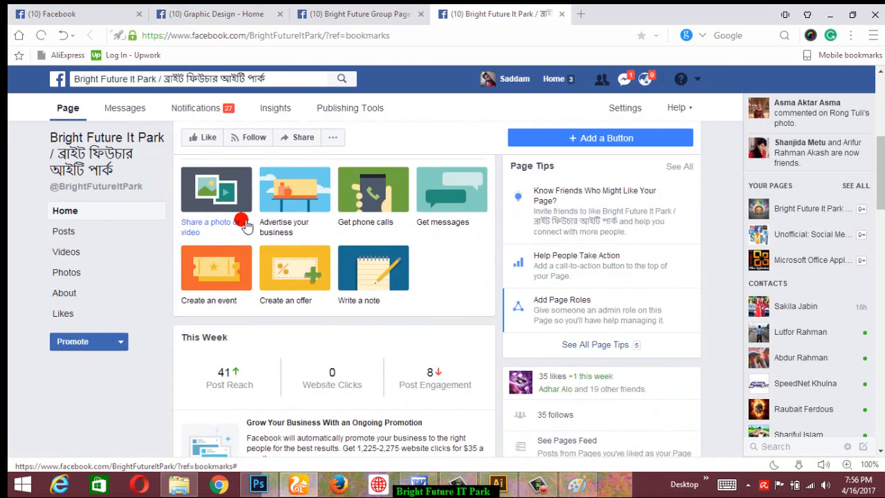
scroll(246, 224, "up", 2)
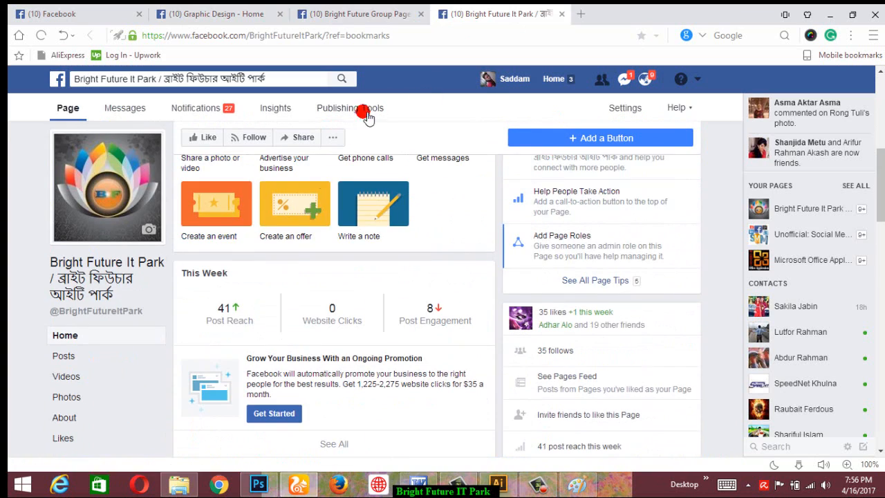
scroll(344, 233, "up", 5)
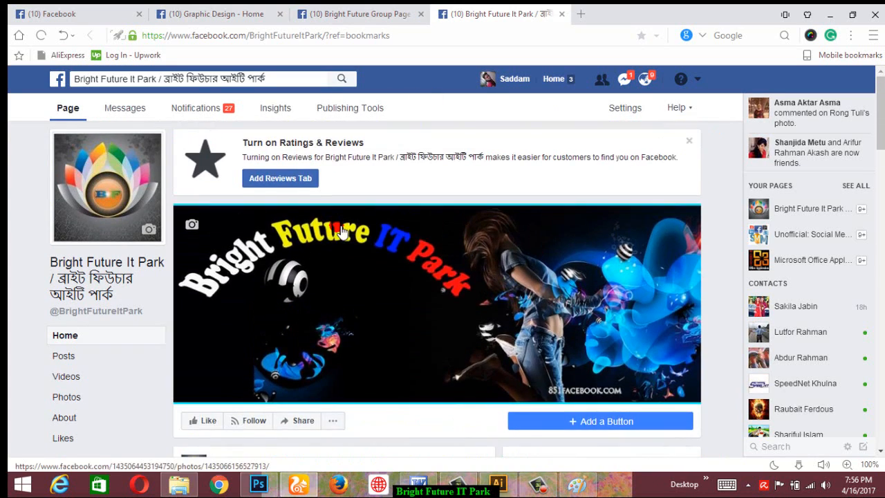
scroll(342, 233, "down", 5)
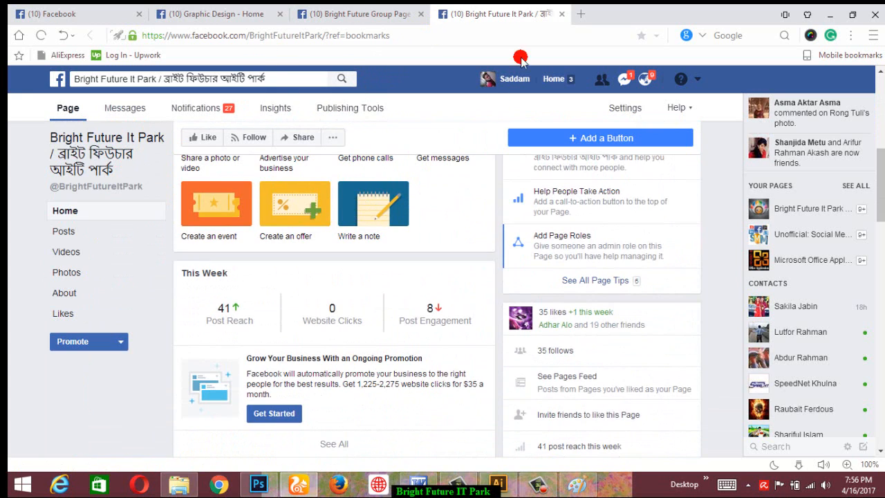
Review the Bright Future It Park page's publishing options and its timeline posts, including the post with the Bengali New Year banner image
scroll(326, 310, "down", 5)
scroll(322, 308, "up", 7)
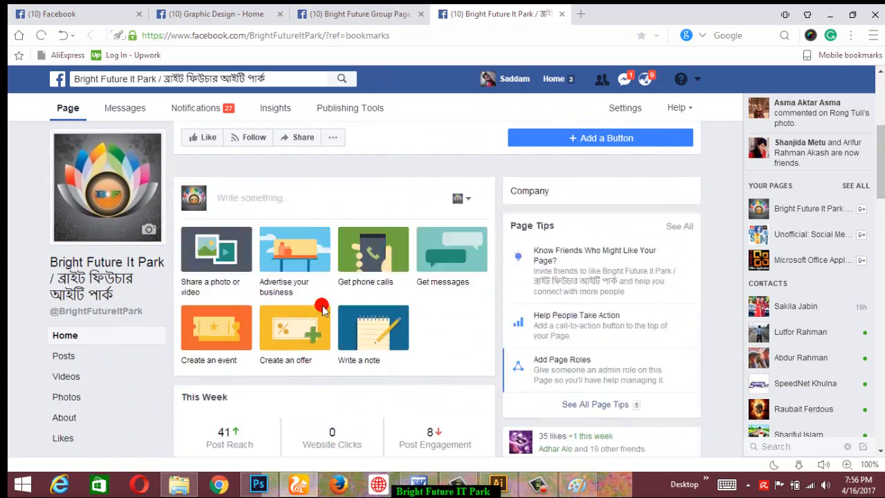
scroll(321, 308, "down", 3)
scroll(322, 308, "up", 4)
scroll(321, 308, "down", 5)
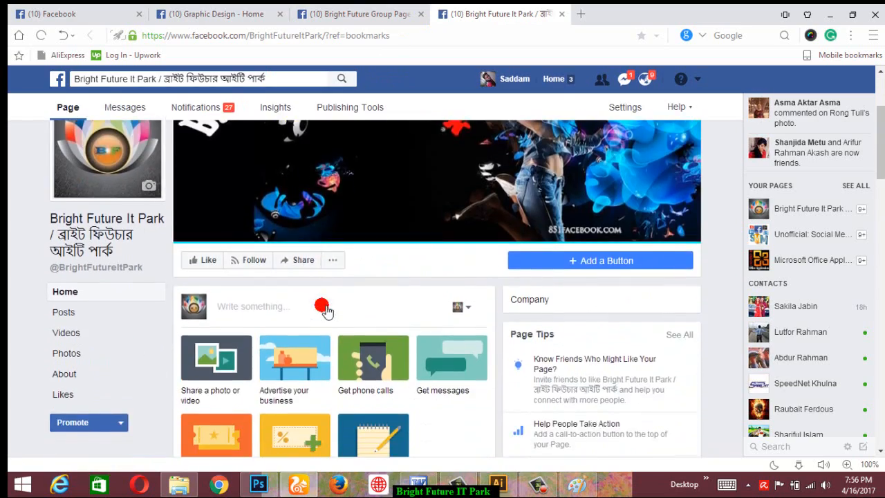
scroll(322, 305, "down", 3)
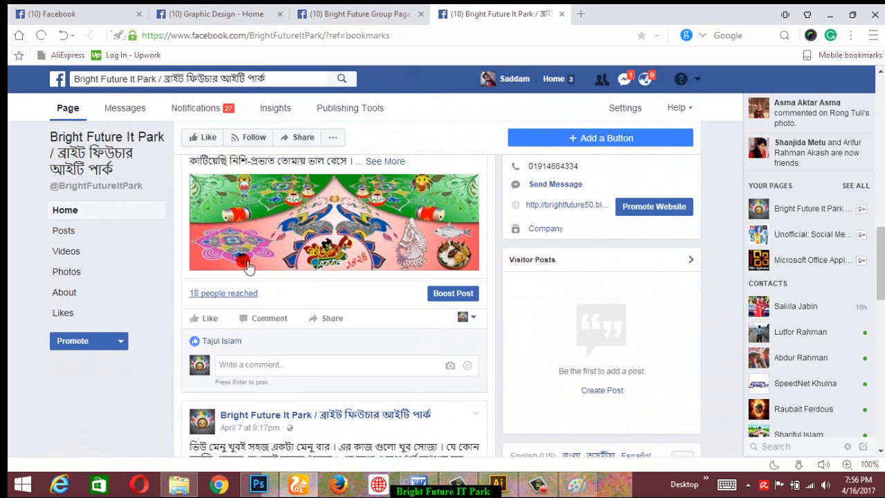
scroll(322, 257, "up", 4)
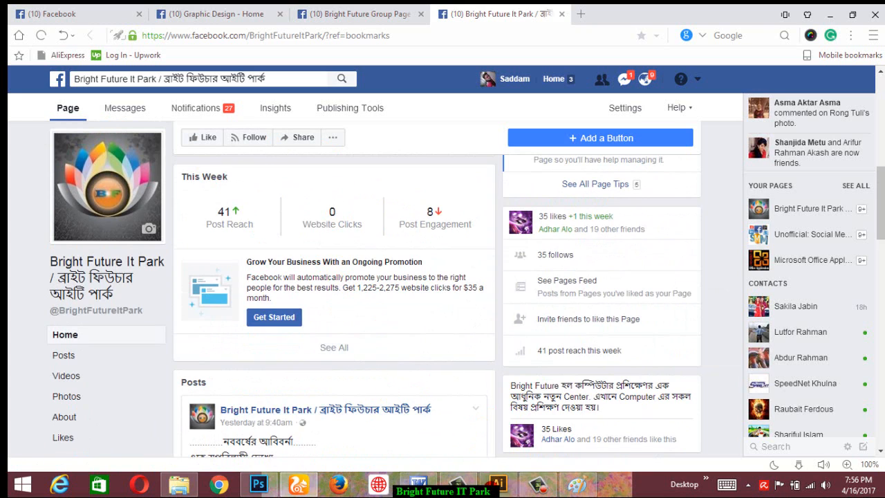
mouse_move(480, 460)
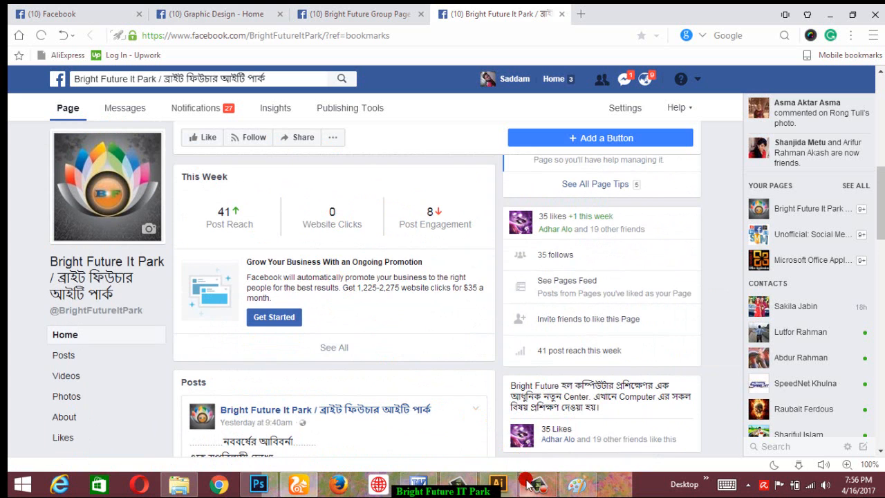
mouse_move(526, 490)
left_click(528, 425)
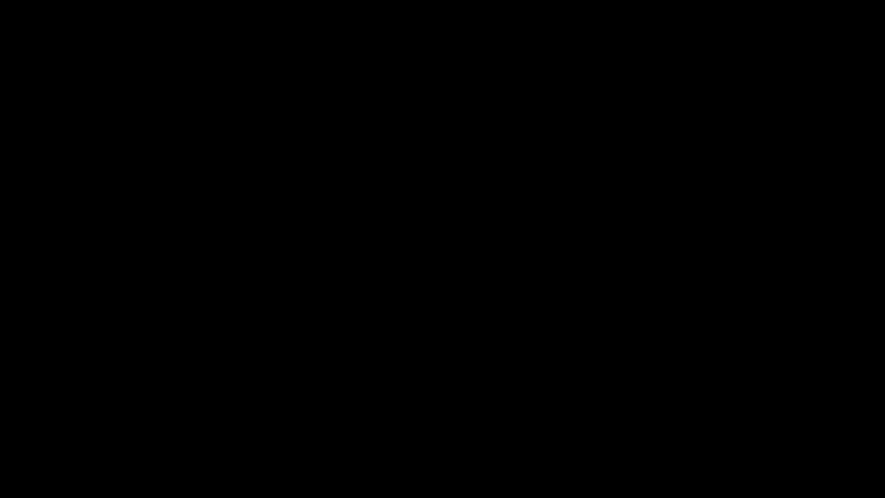